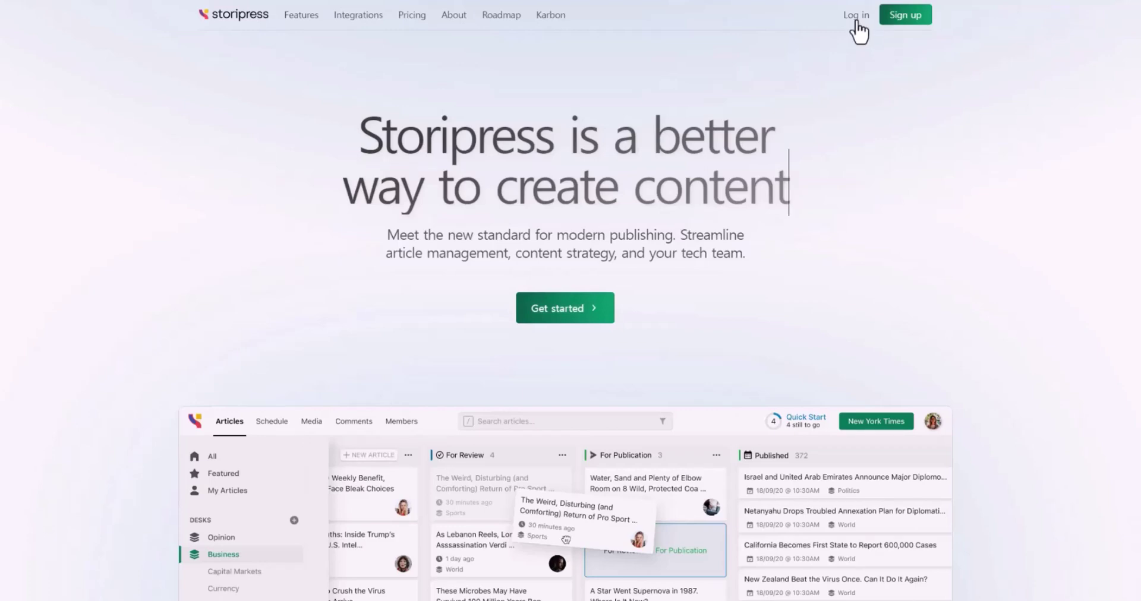
Step: Log in to Storipress and skip inviting team members
click(855, 22)
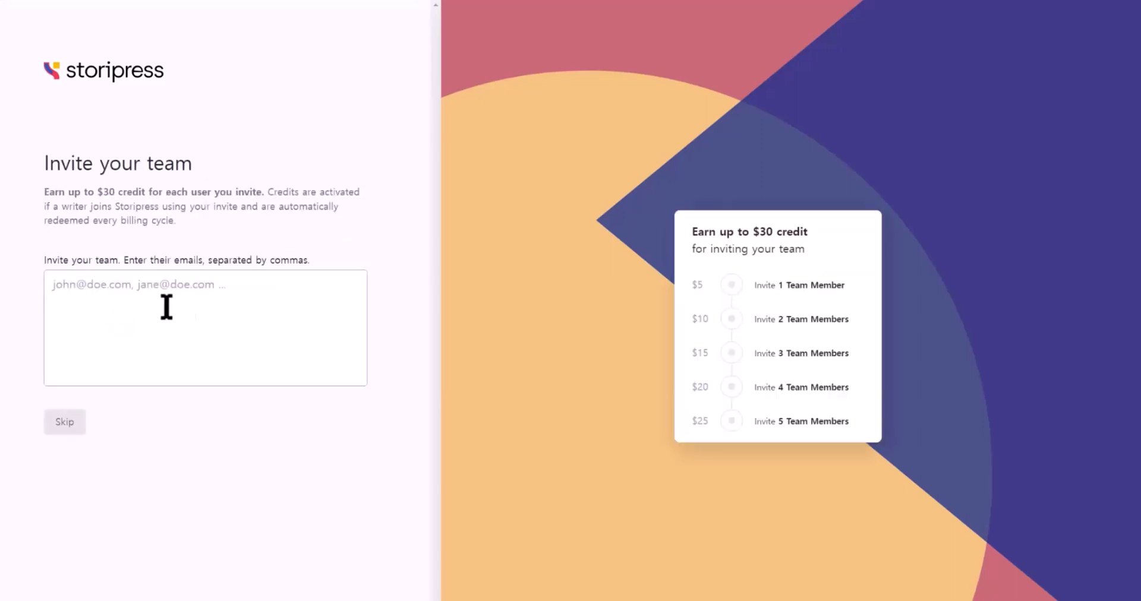
drag(44, 160, 214, 157)
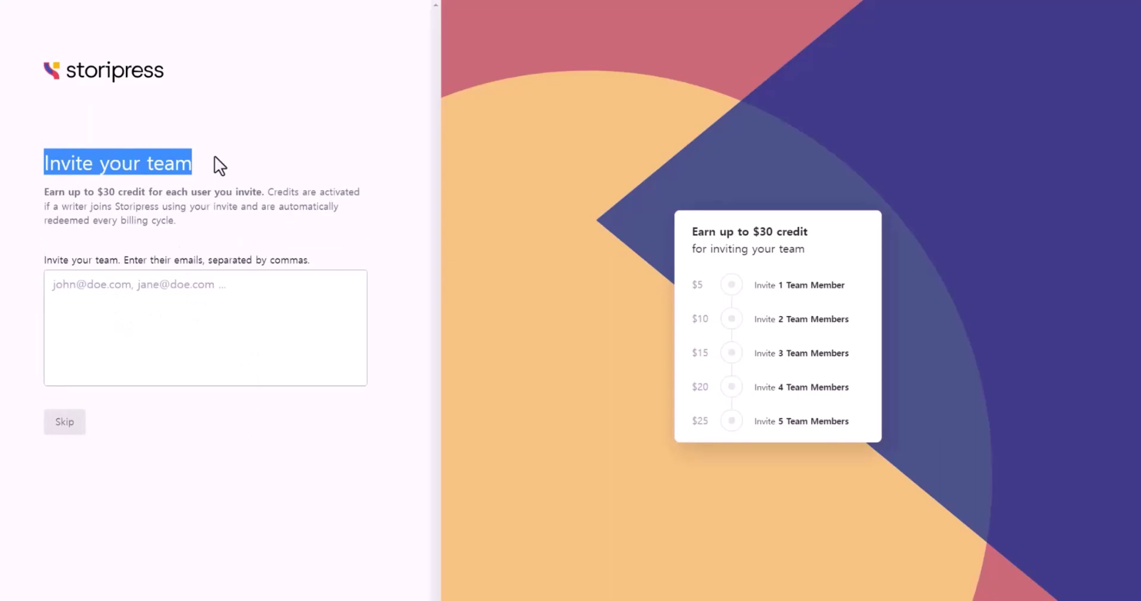
click(72, 423)
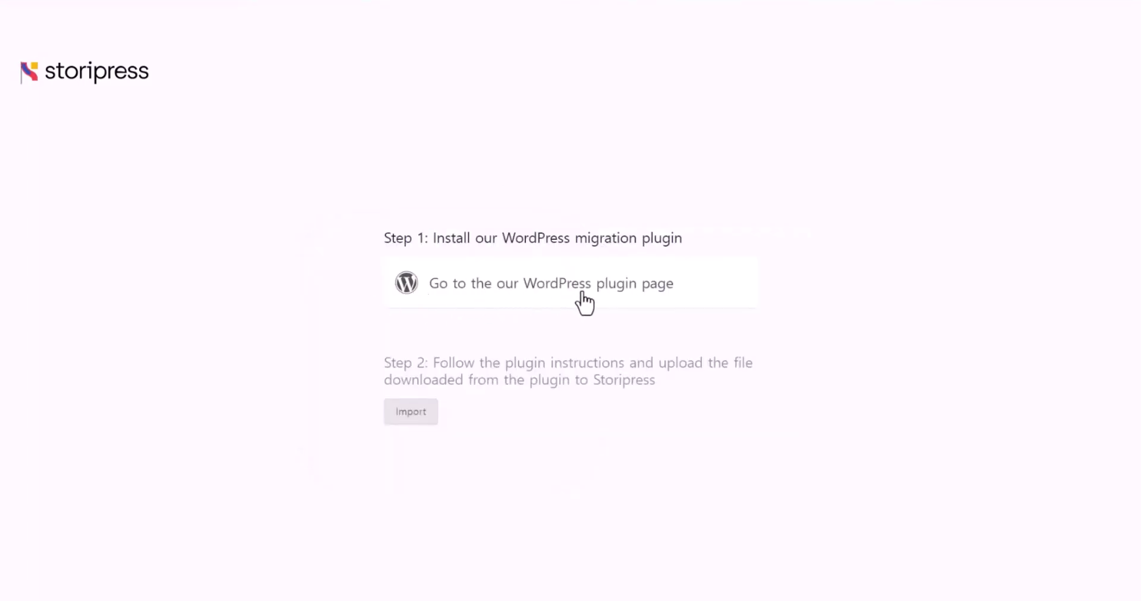
Step: Review the details of the Storipress WordPress migration plugin and choose migrating from another platform
click(596, 291)
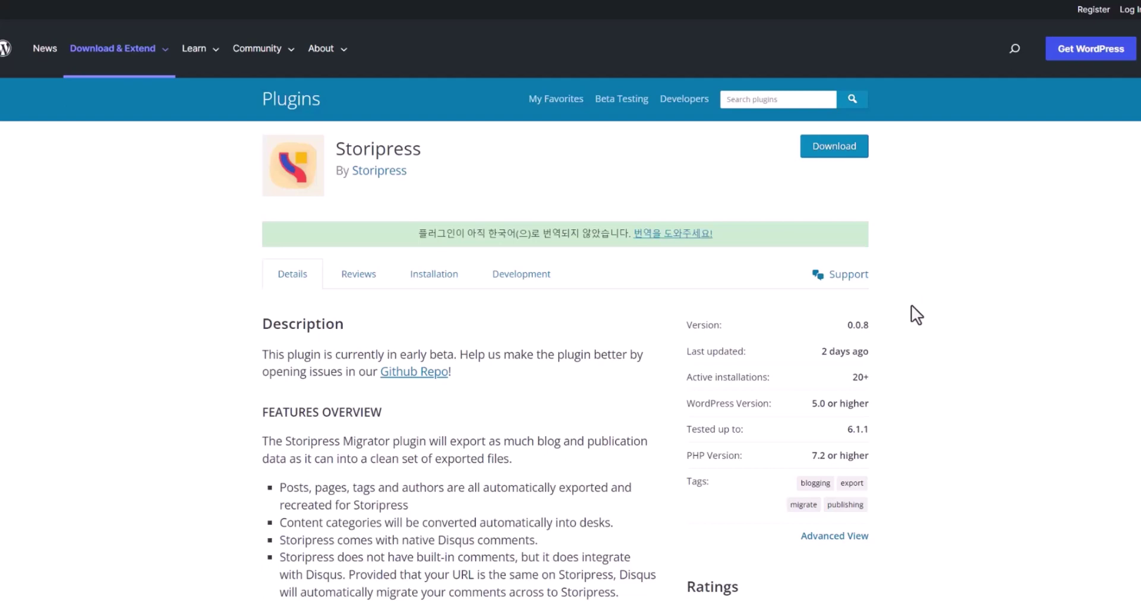
drag(687, 379, 877, 380)
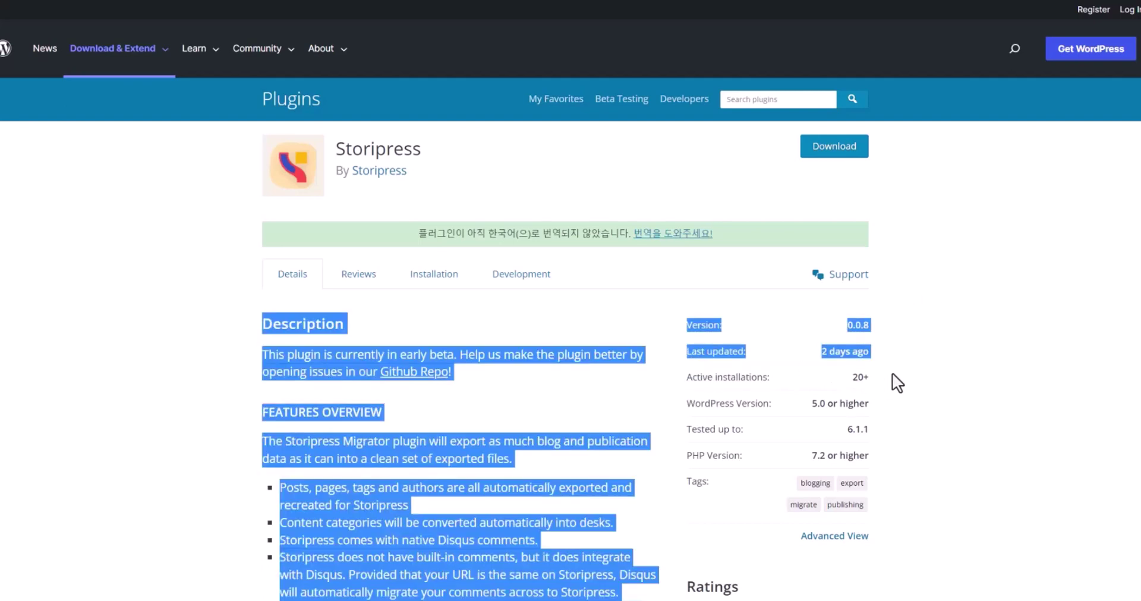
click(693, 326)
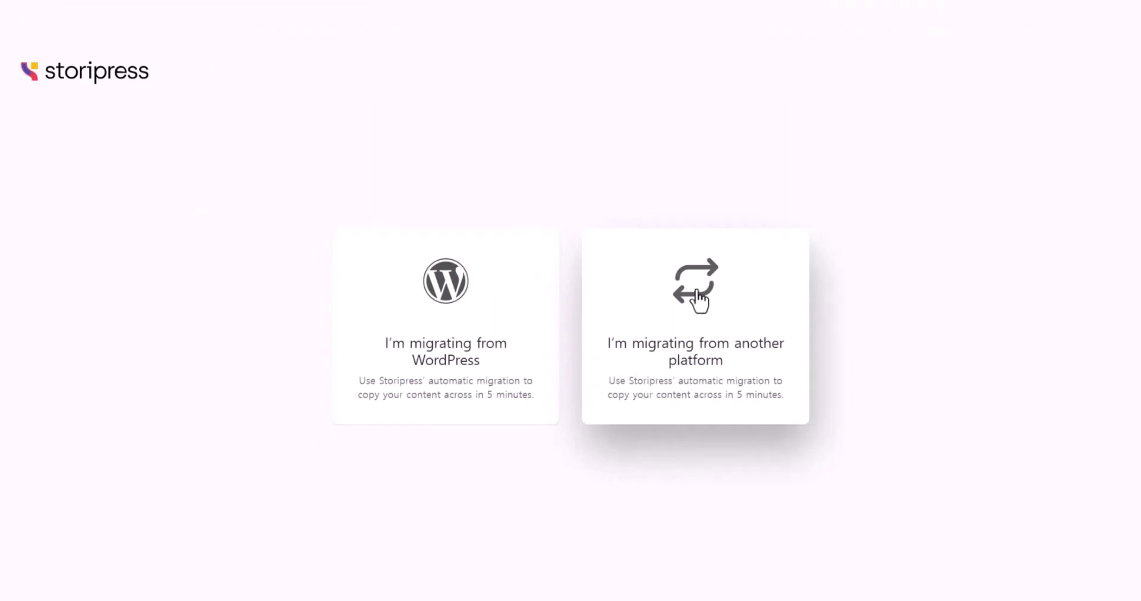
click(699, 300)
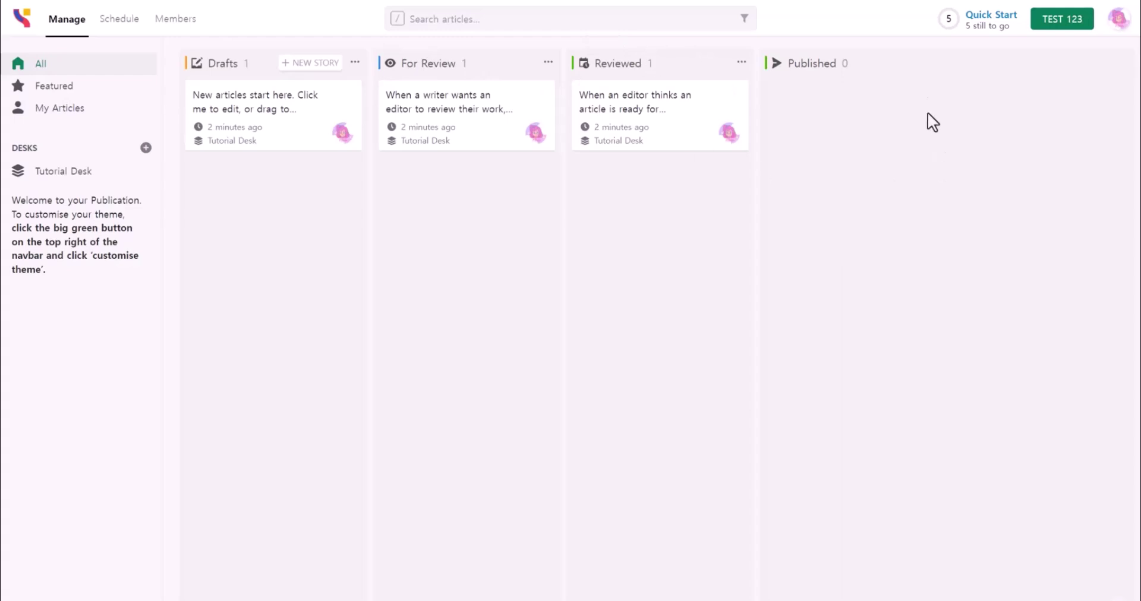
Step: Delete the For Review stage from the article board
click(548, 62)
mouse_move(564, 84)
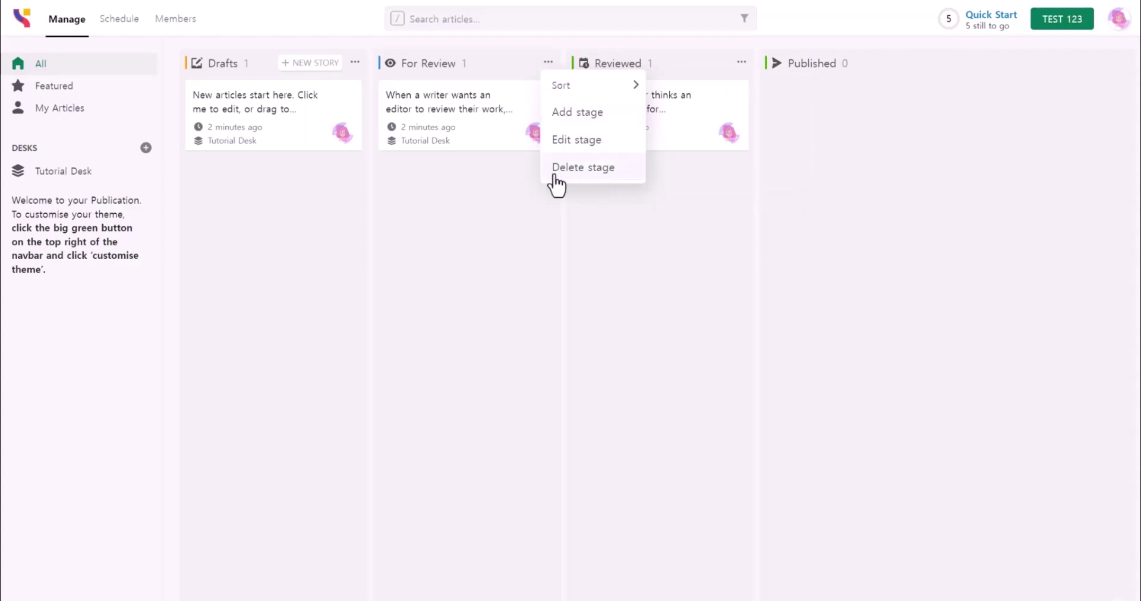
click(590, 172)
click(466, 364)
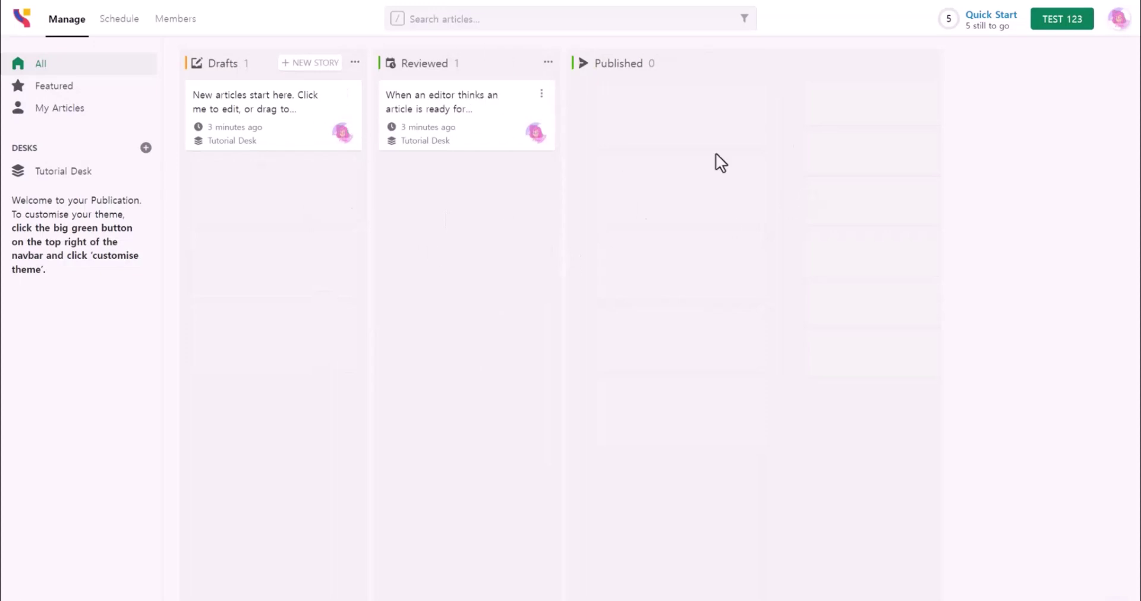
Step: Try to move the "New articles start here" draft toward the Reviewed stage and duplicate it
drag(344, 116, 457, 225)
drag(279, 115, 403, 264)
click(349, 97)
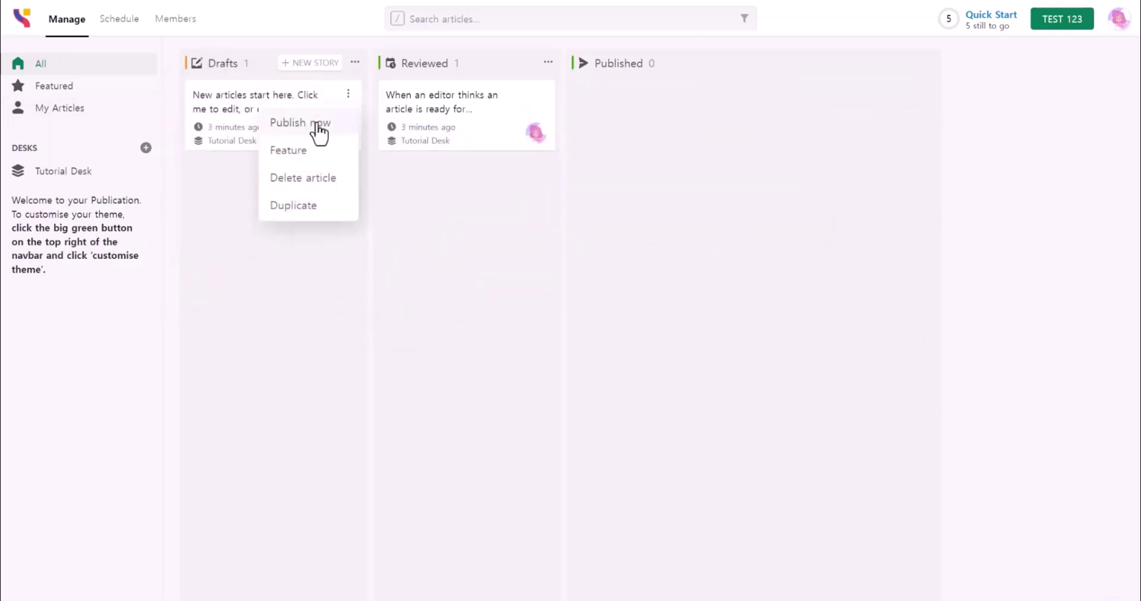
click(321, 208)
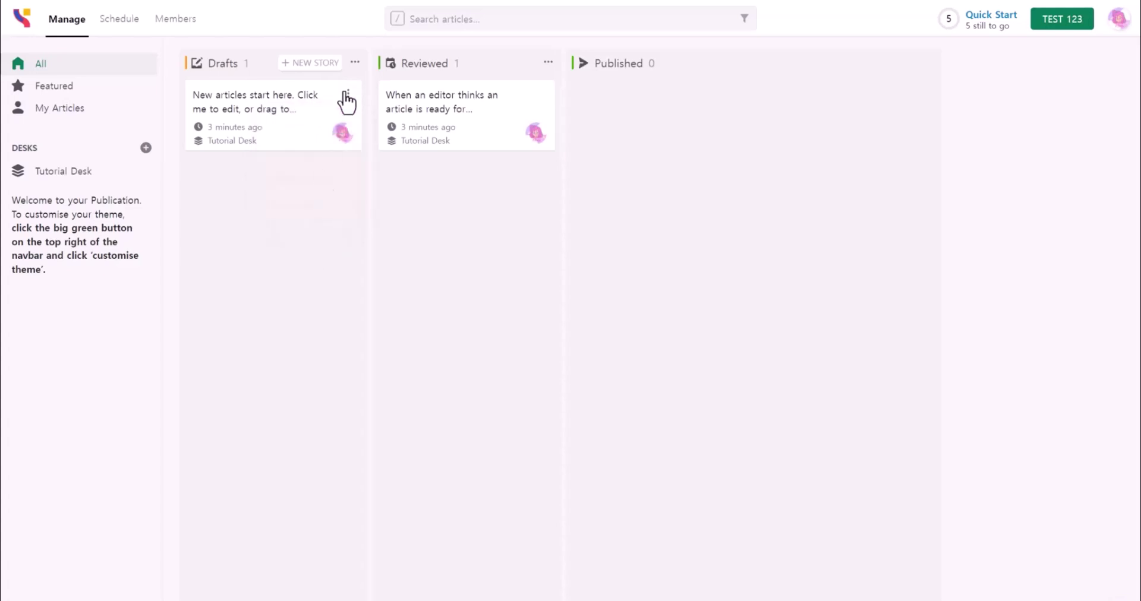
Step: Delete the "New articles start here" draft and the tutorial article in the Reviewed stage
click(348, 94)
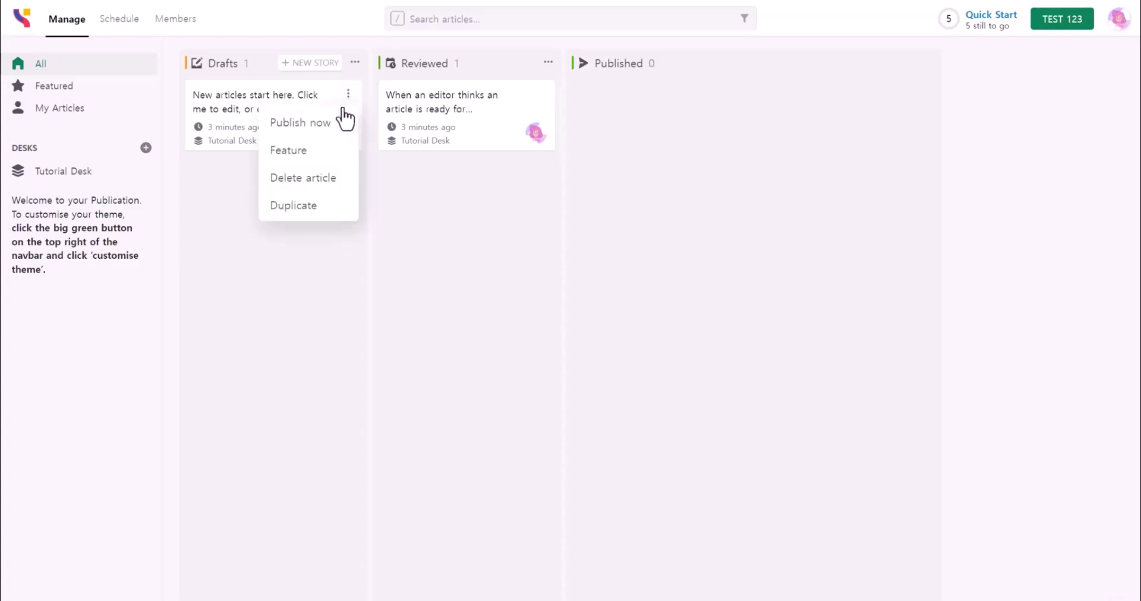
click(304, 180)
key(Return)
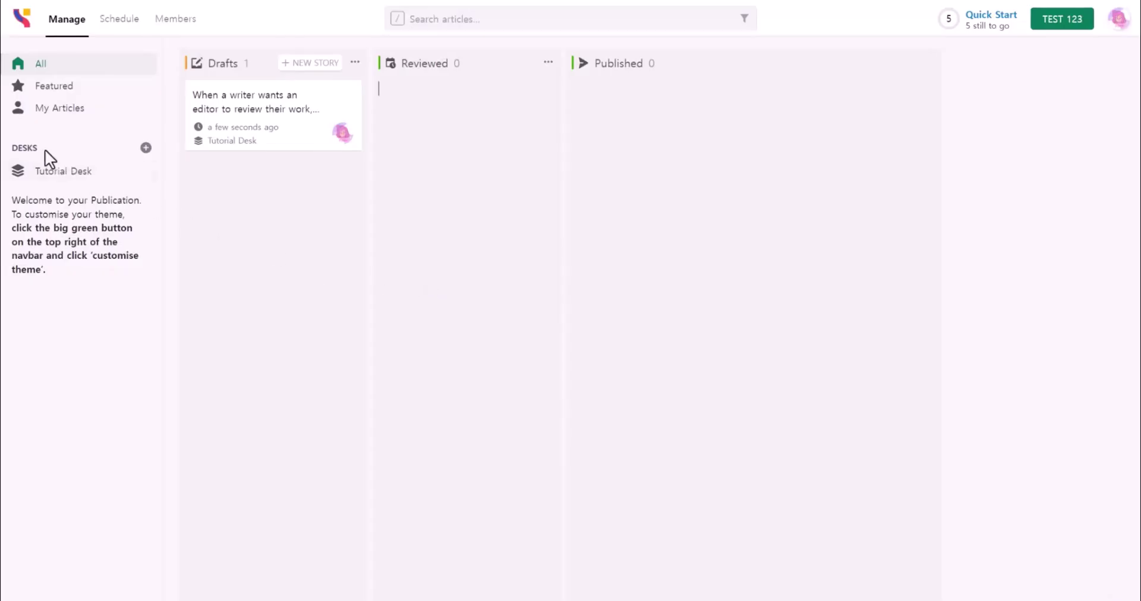
Step: Select Tutorial Desk and check the options for adding a new desk or sub-desk
double_click(21, 150)
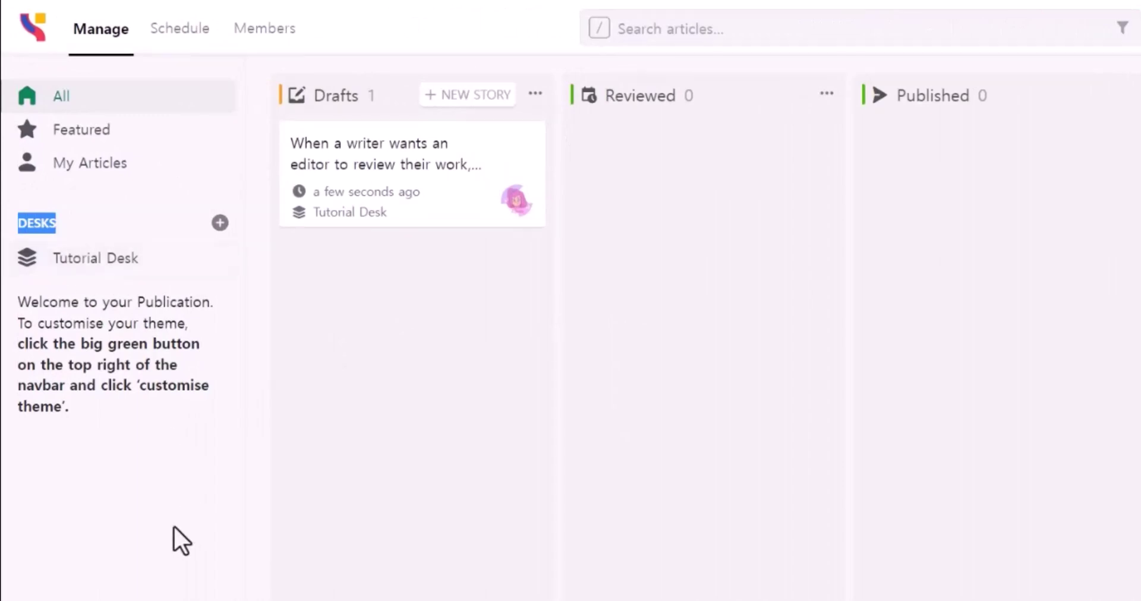
click(99, 270)
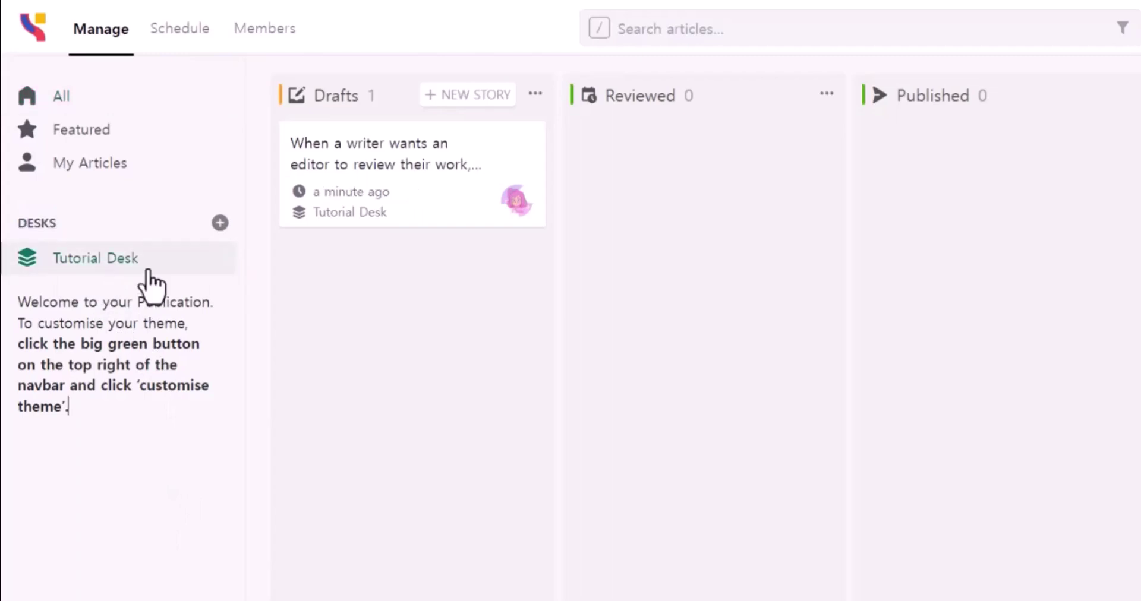
click(220, 225)
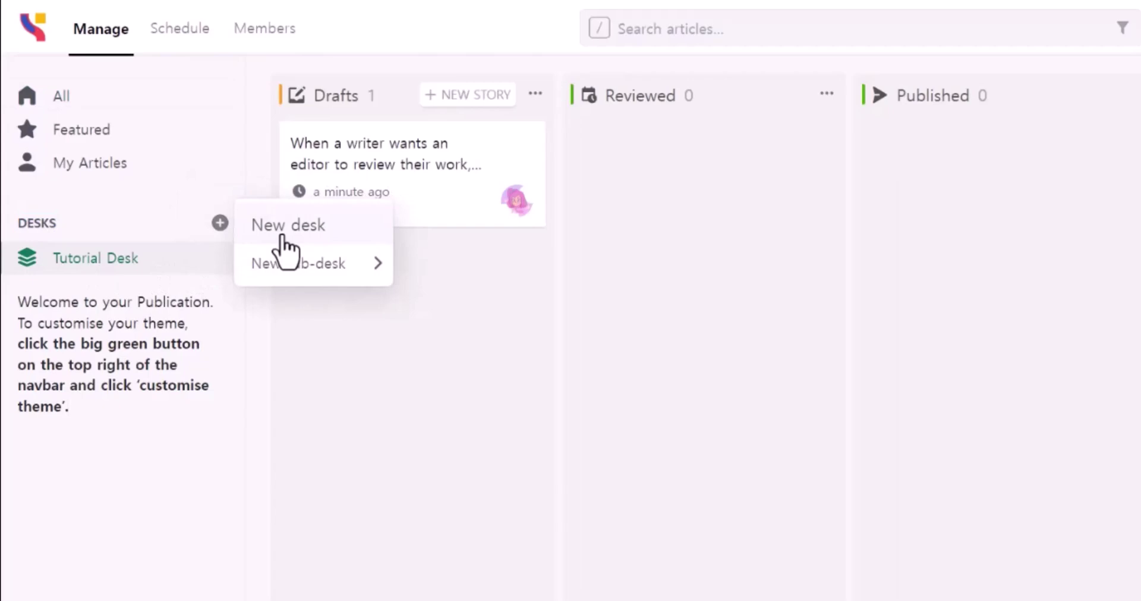
mouse_move(291, 269)
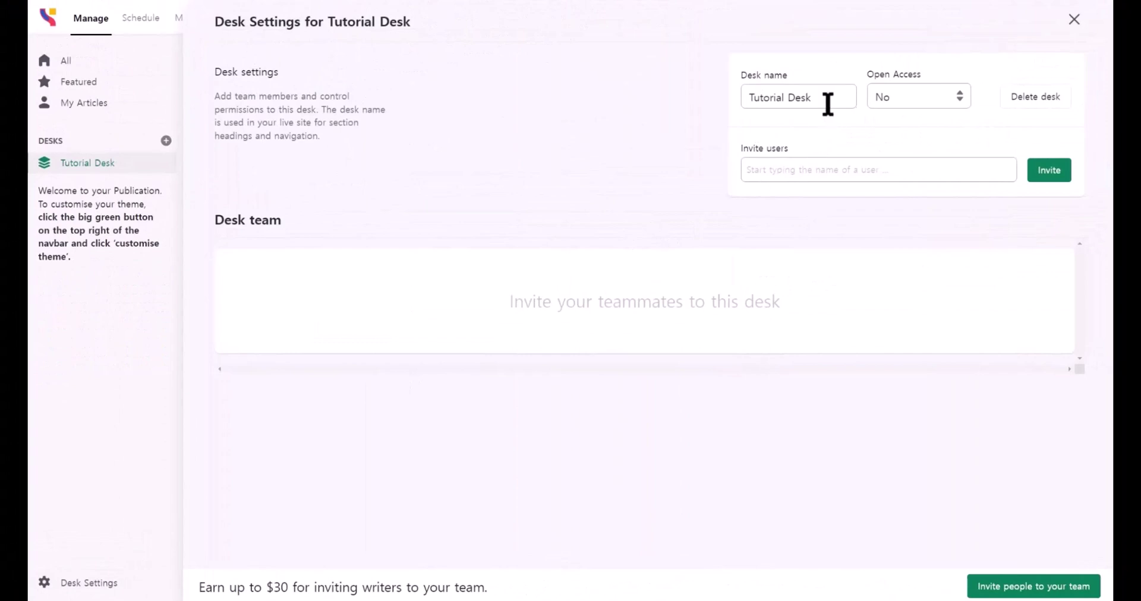
Step: Rename Tutorial Desk as TEST 1, save the change and return to that desk's board
drag(828, 104, 733, 108)
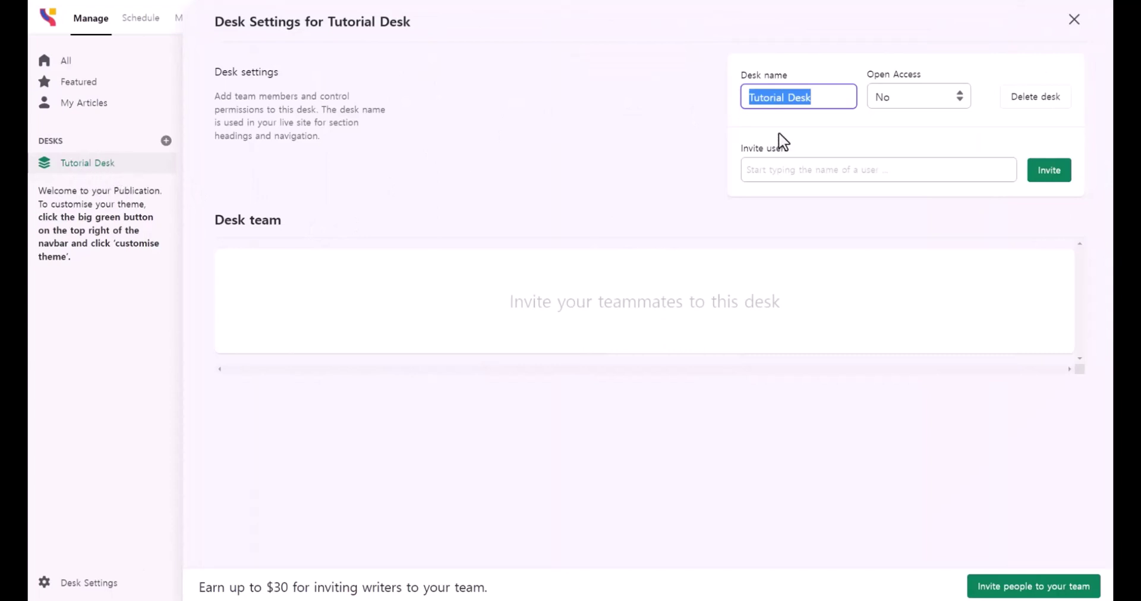
text(TEST 1)
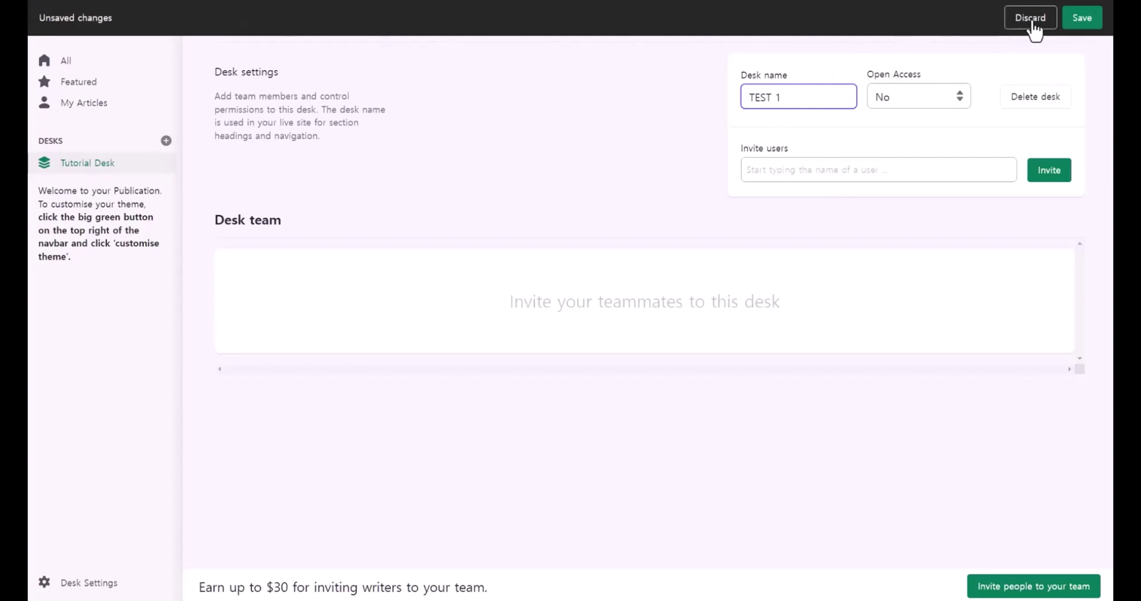
click(1082, 27)
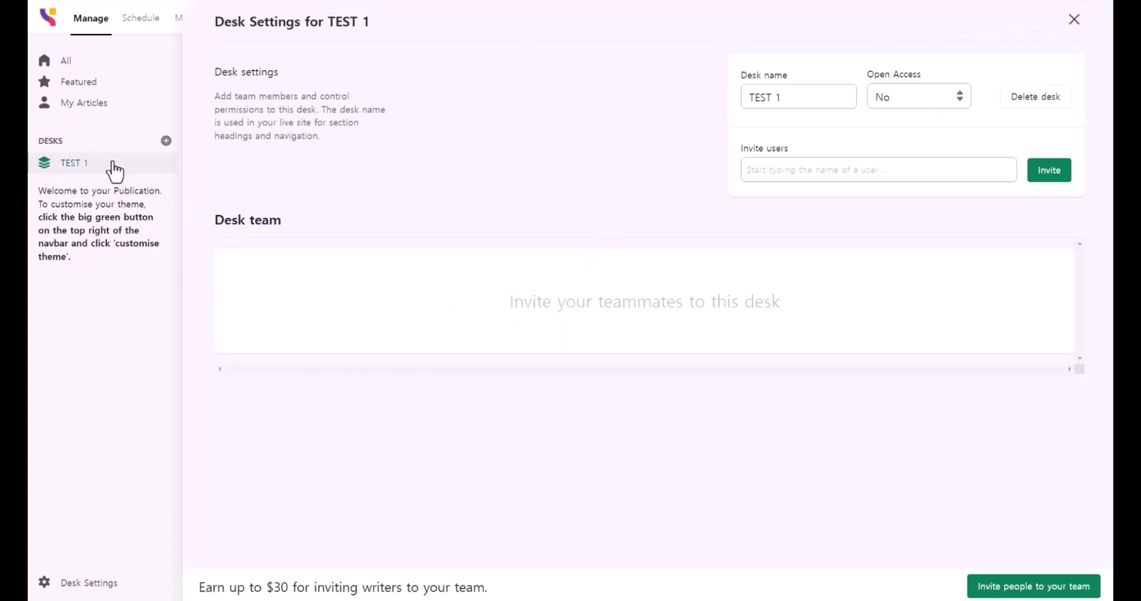
click(93, 165)
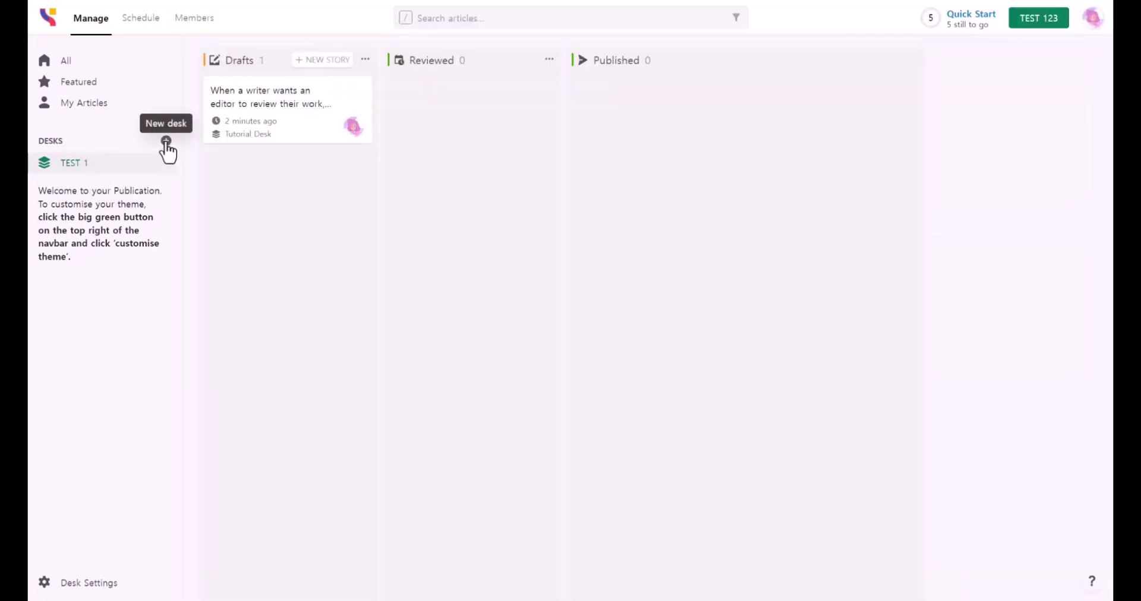
Step: Create a sub-desk named TEST C 2 in the TEST 1 desk
click(166, 142)
mouse_move(208, 170)
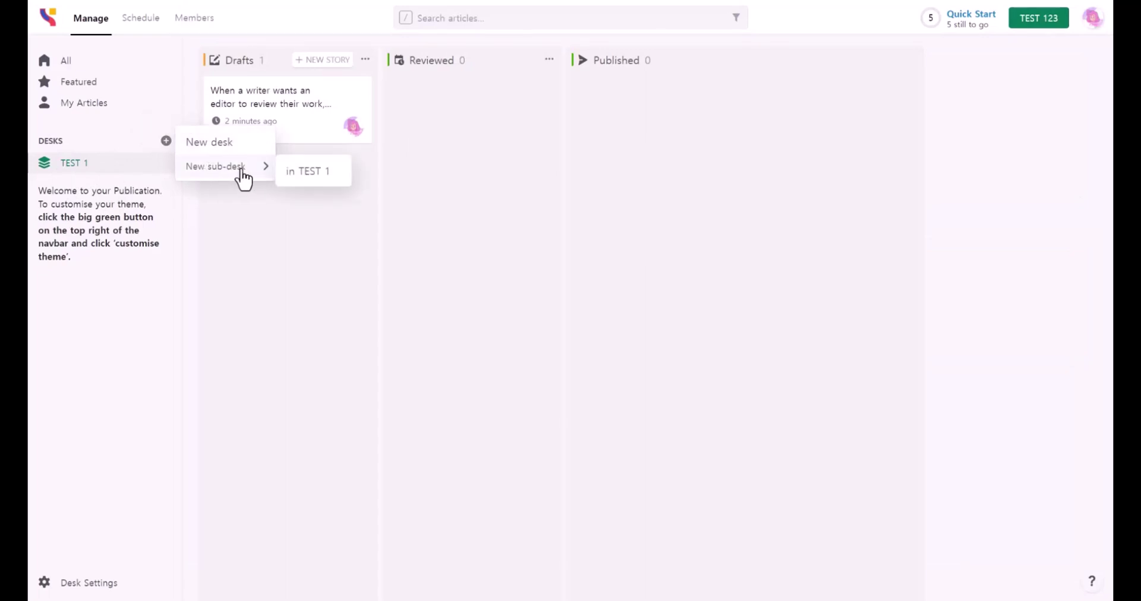
click(310, 178)
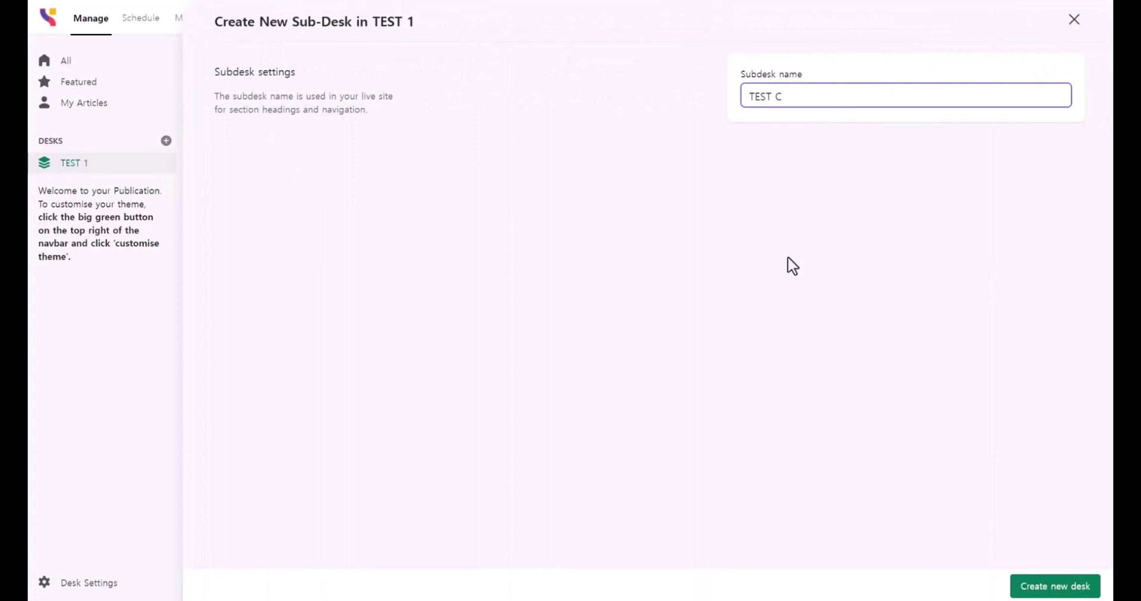
text(TEST C 1)
click(1064, 589)
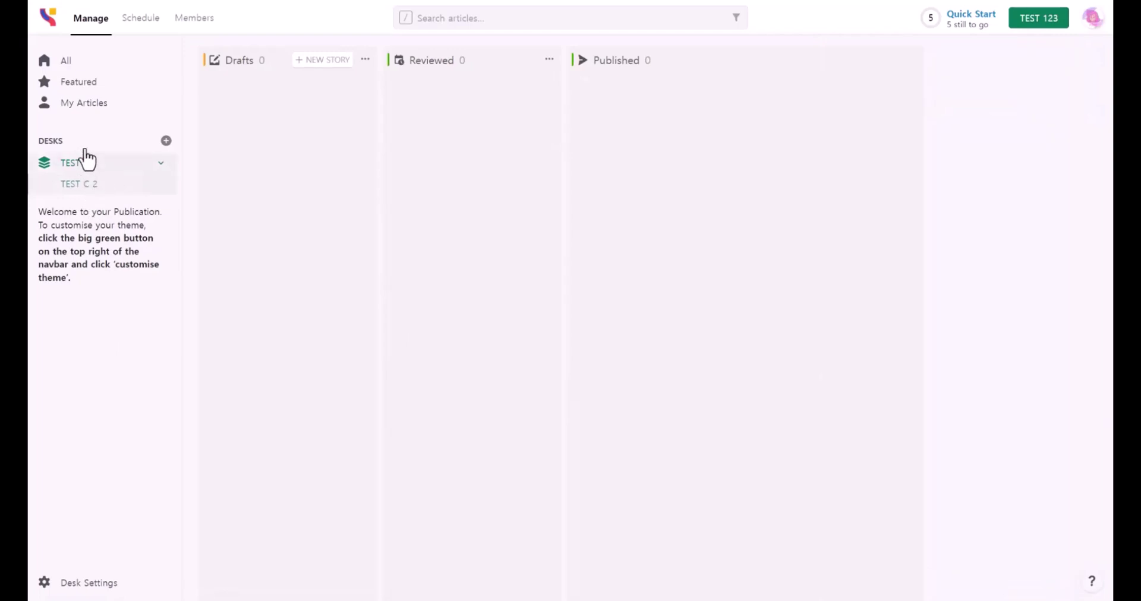
Step: Start a new story in the sub-desk of TEST 1 with the headline "Fun Storipress Discount Today"
click(76, 166)
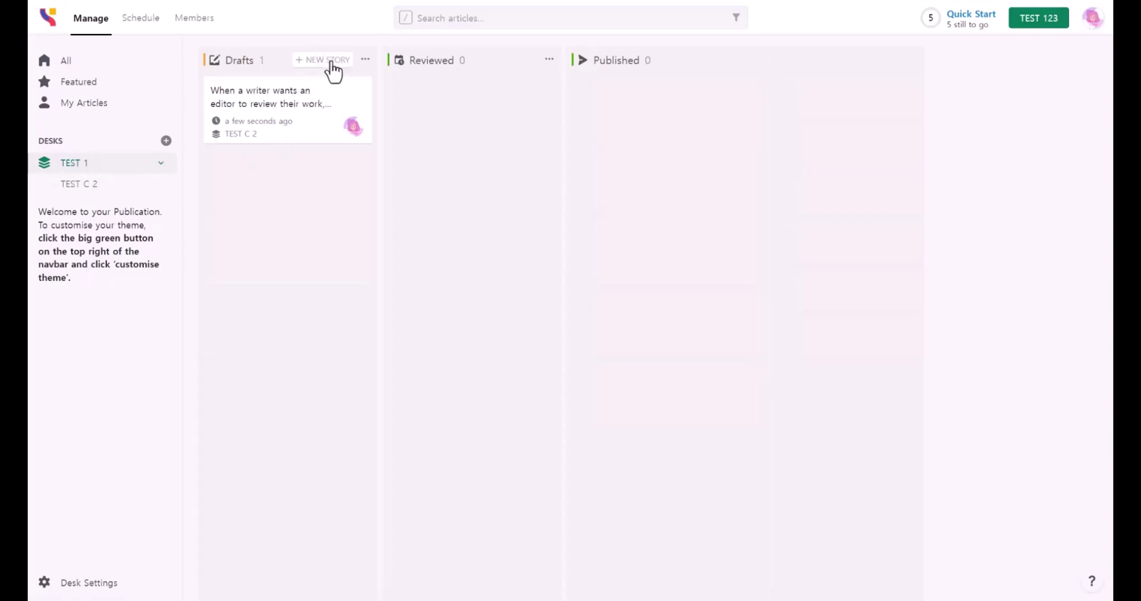
click(76, 188)
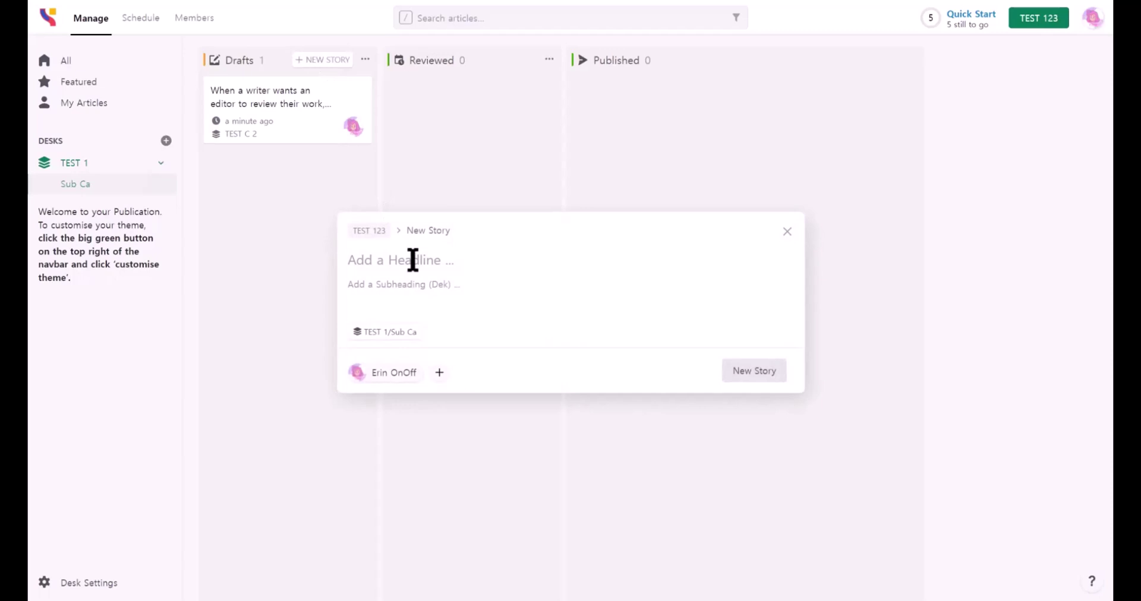
text(Fu)
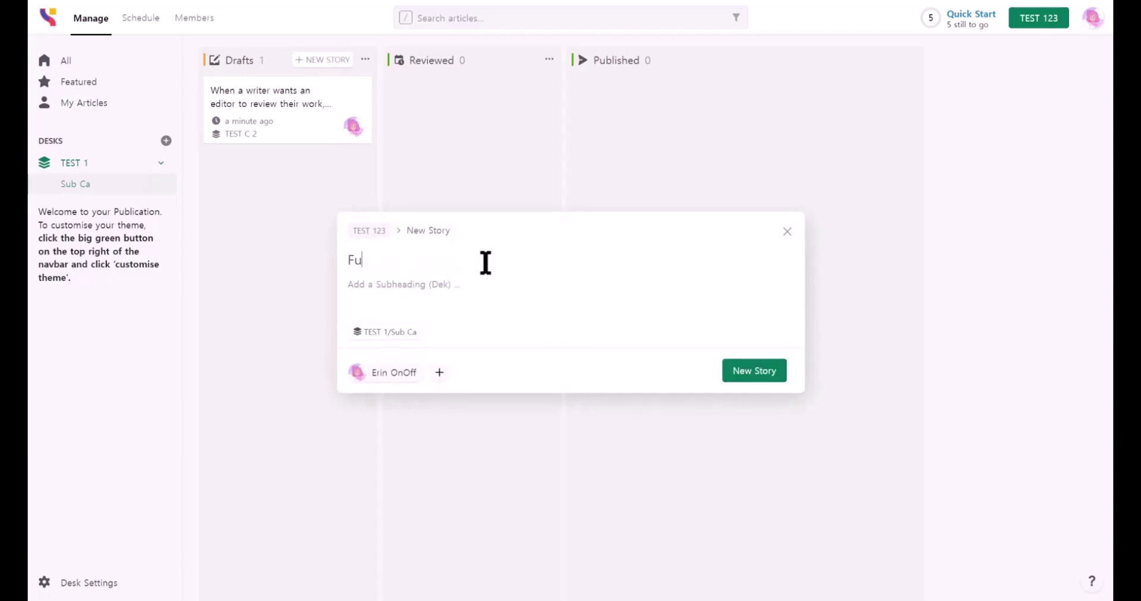
text(n)
text(Storipress Discount Today)
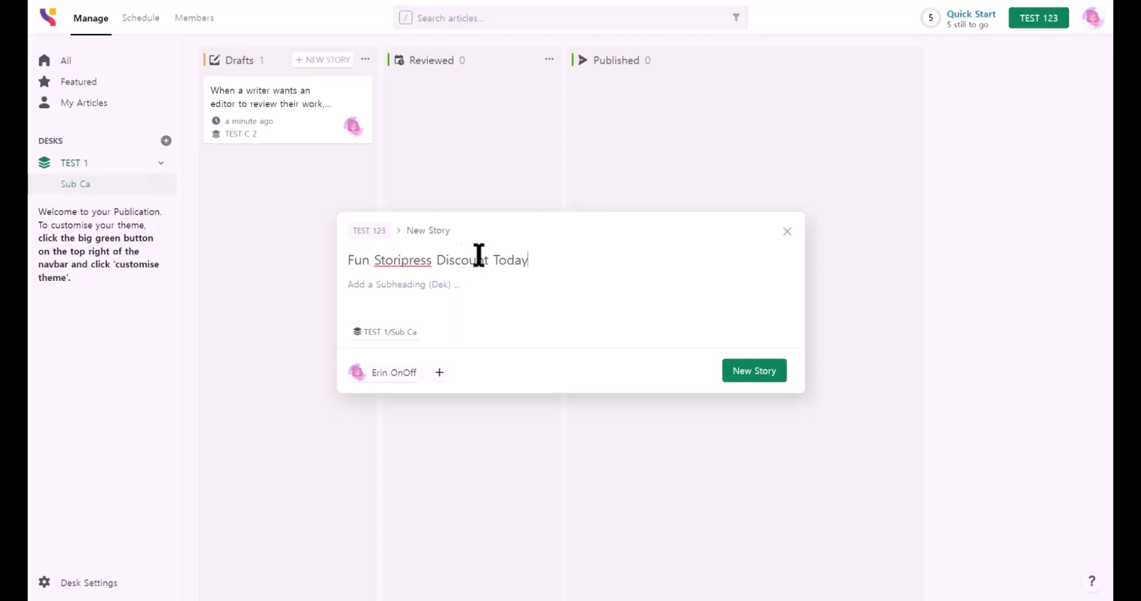
Step: Add the subheading "Why not trying this new software. You will love it." and create the story
click(439, 288)
text(Why not trying this new software. You will love it.)
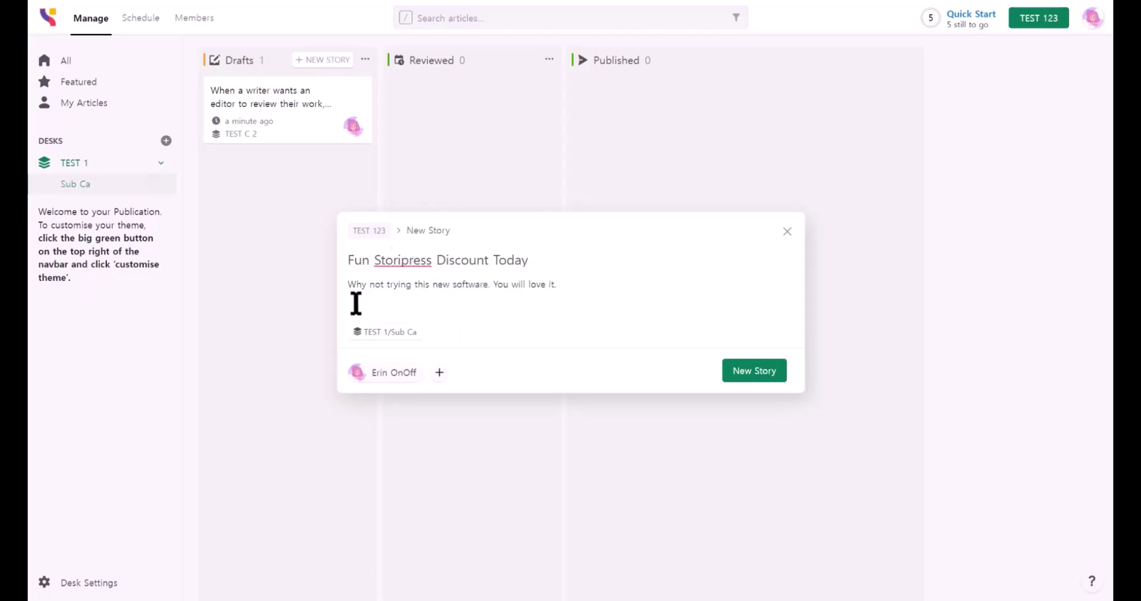
drag(356, 287, 636, 290)
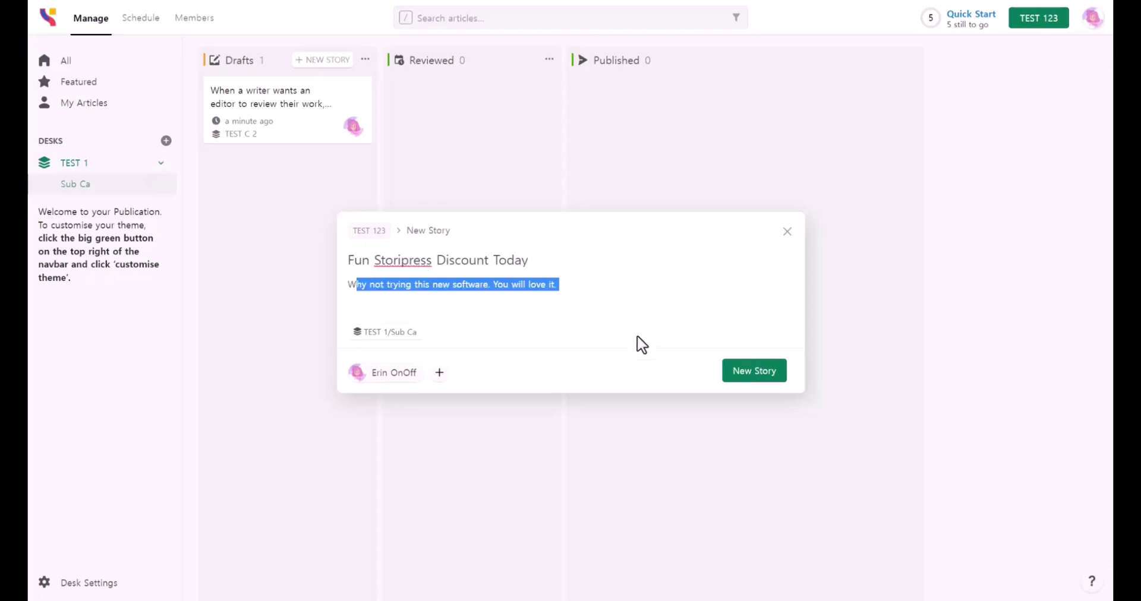
click(747, 379)
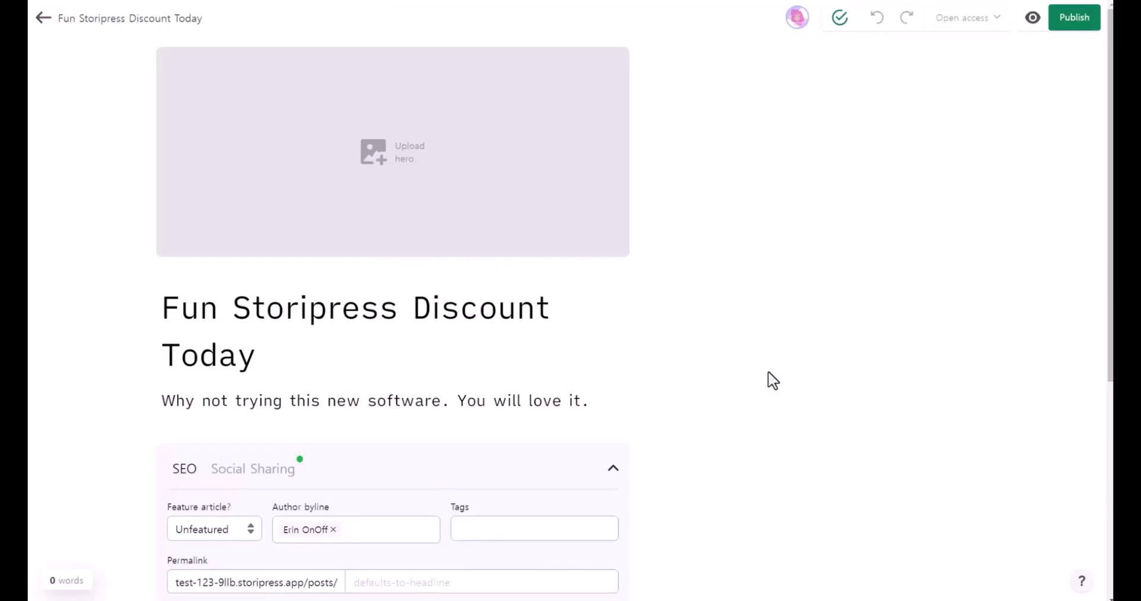
Step: Open the Unsplash image picker for the story's hero and search it for "fun"
mouse_move(443, 188)
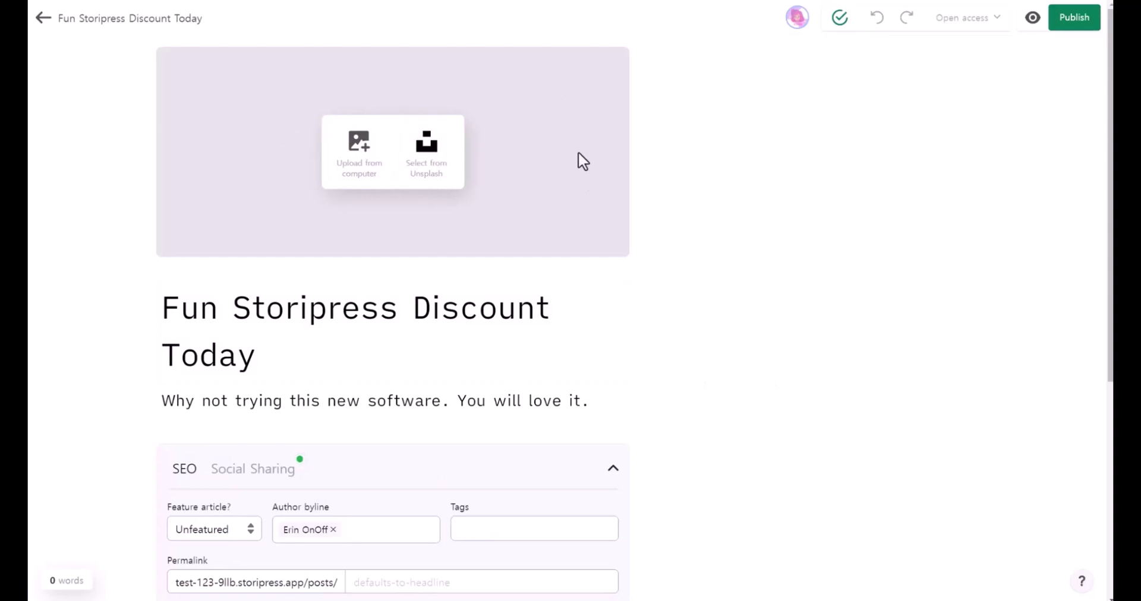
click(427, 164)
scroll(618, 311, down, 5)
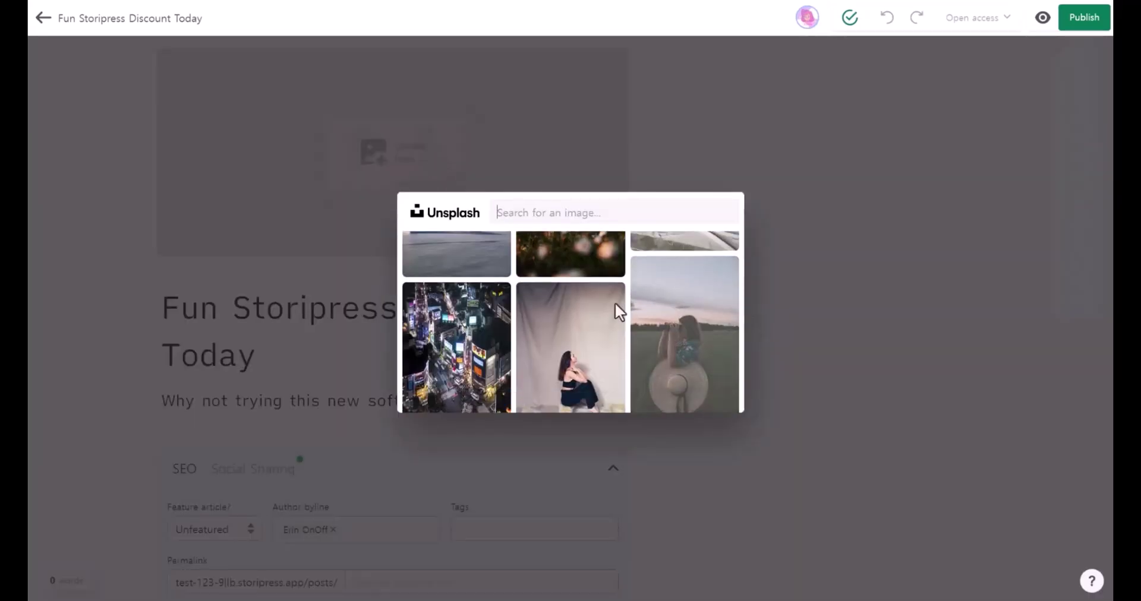
scroll(543, 247, down, 5)
text(fu)
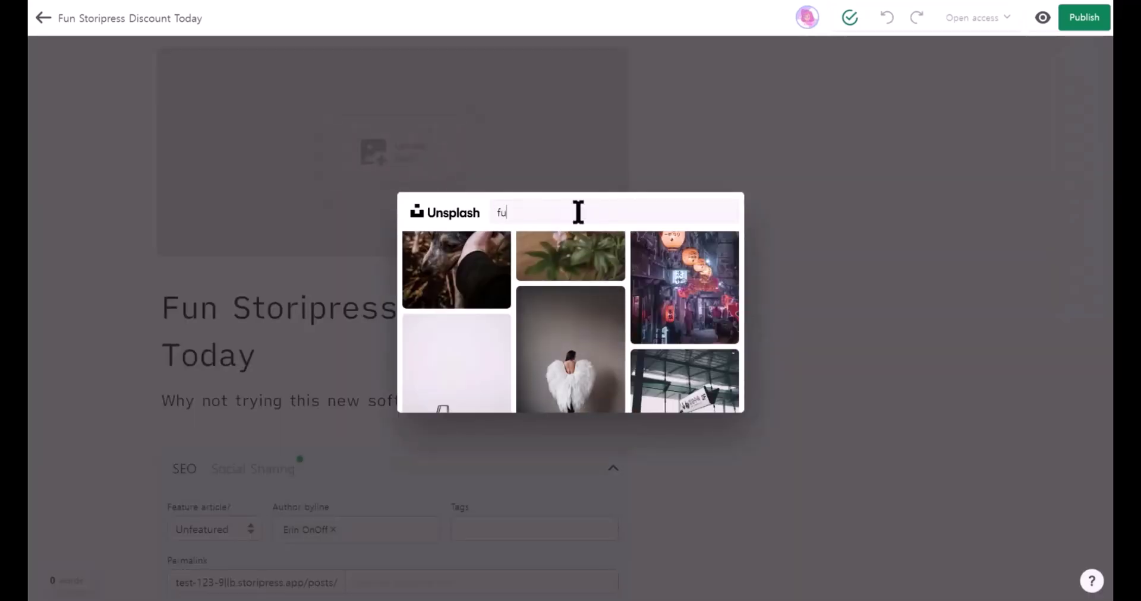
text(n)
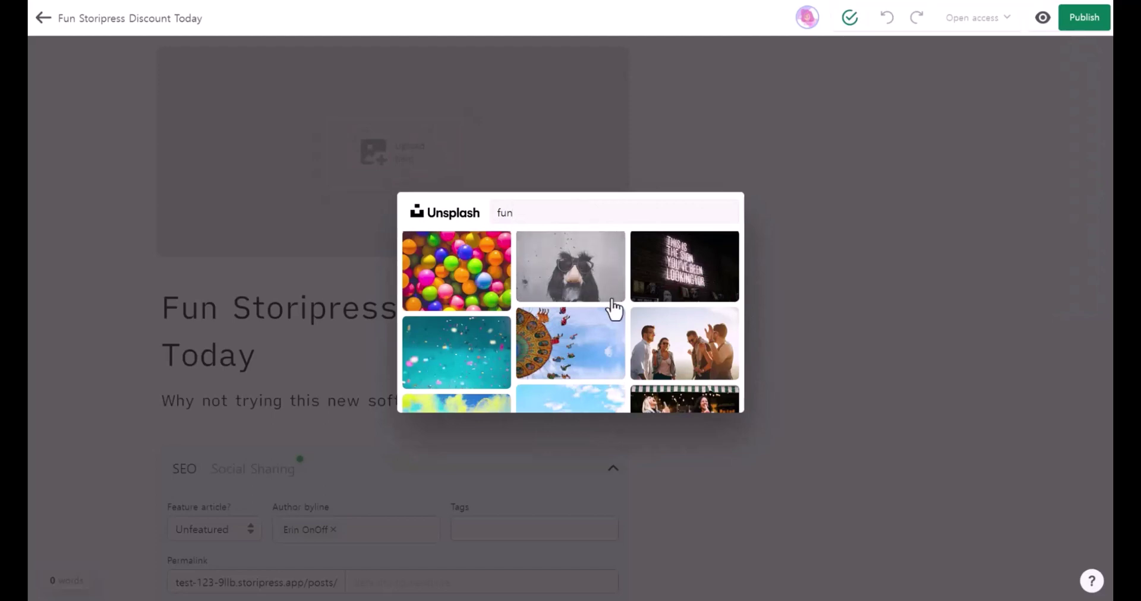
Step: Use the photo of three women among sunflowers as hero image and correct the subheading to "Why not try this new software? You will love it."
scroll(624, 318, down, 3)
click(598, 380)
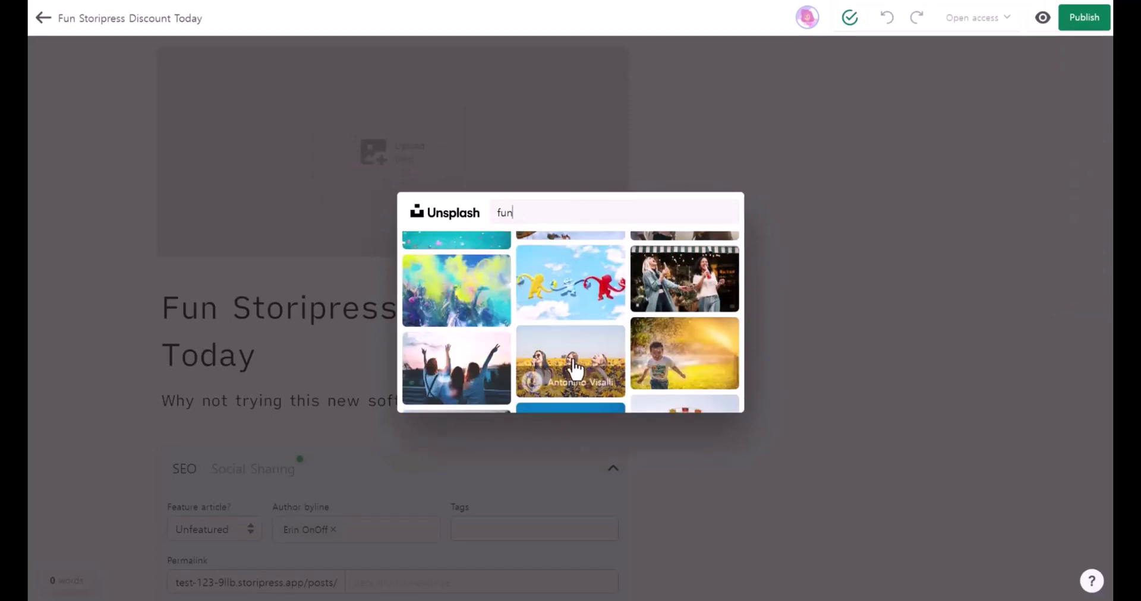
click(336, 190)
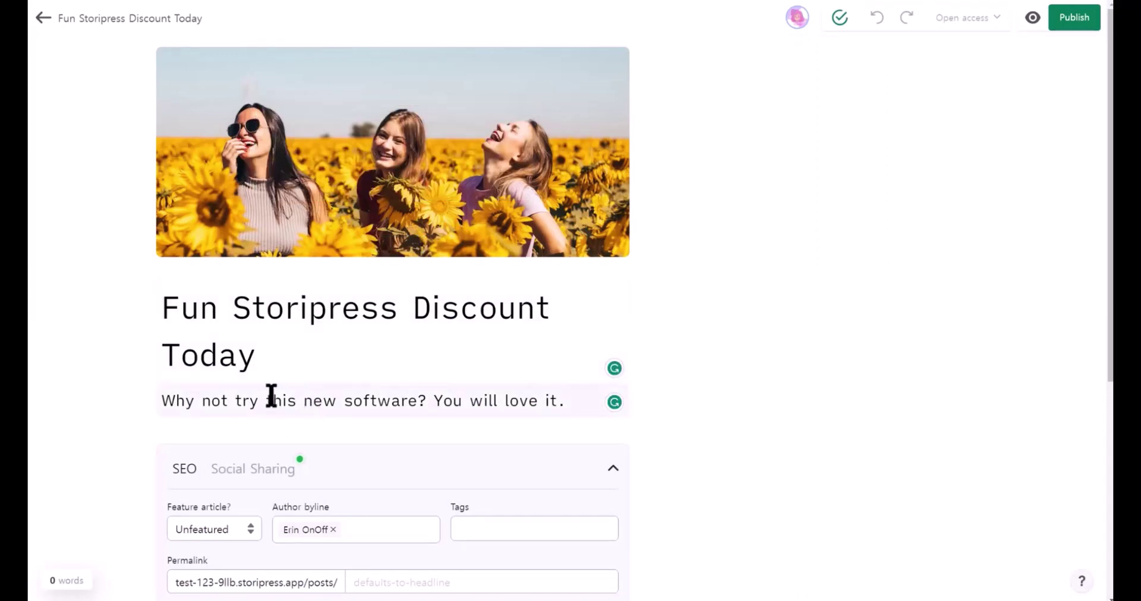
Step: Mark the story as a Featured article in its SEO settings
scroll(731, 398, down, 5)
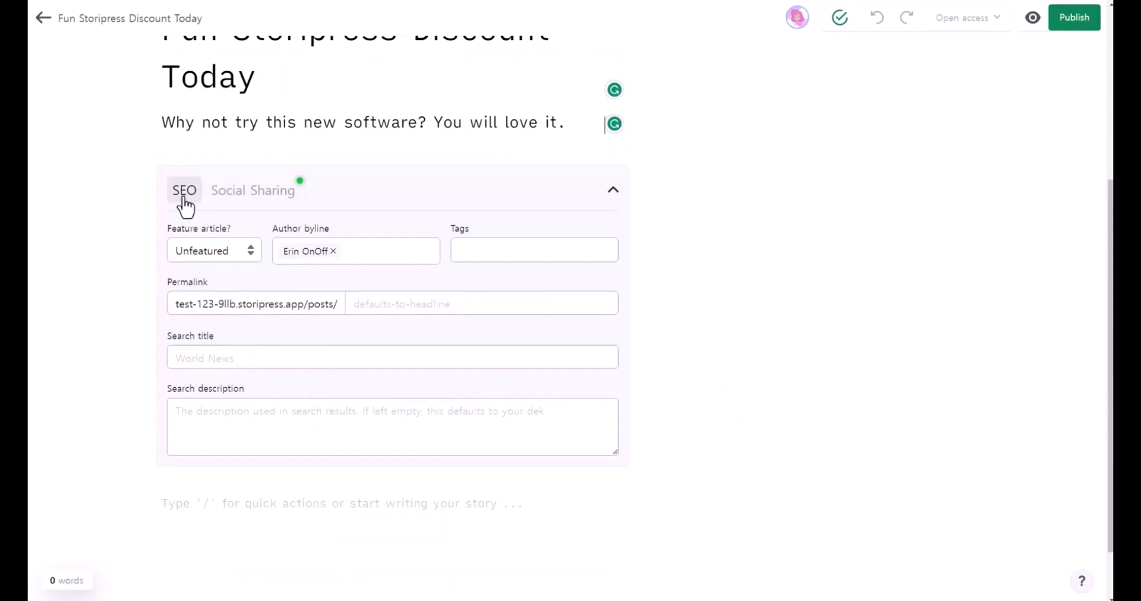
click(219, 251)
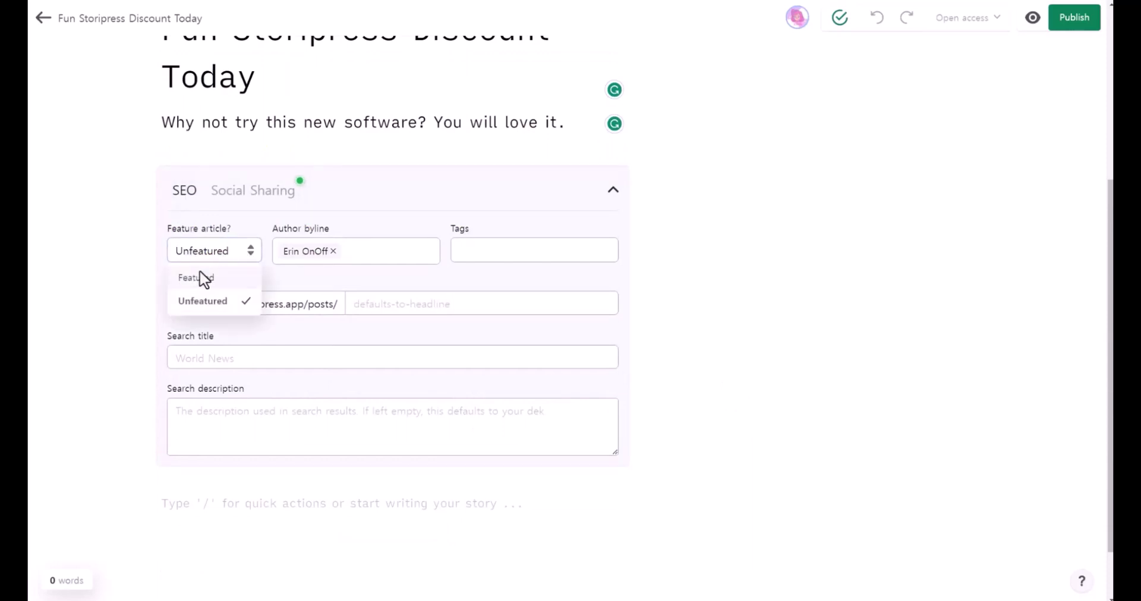
click(207, 280)
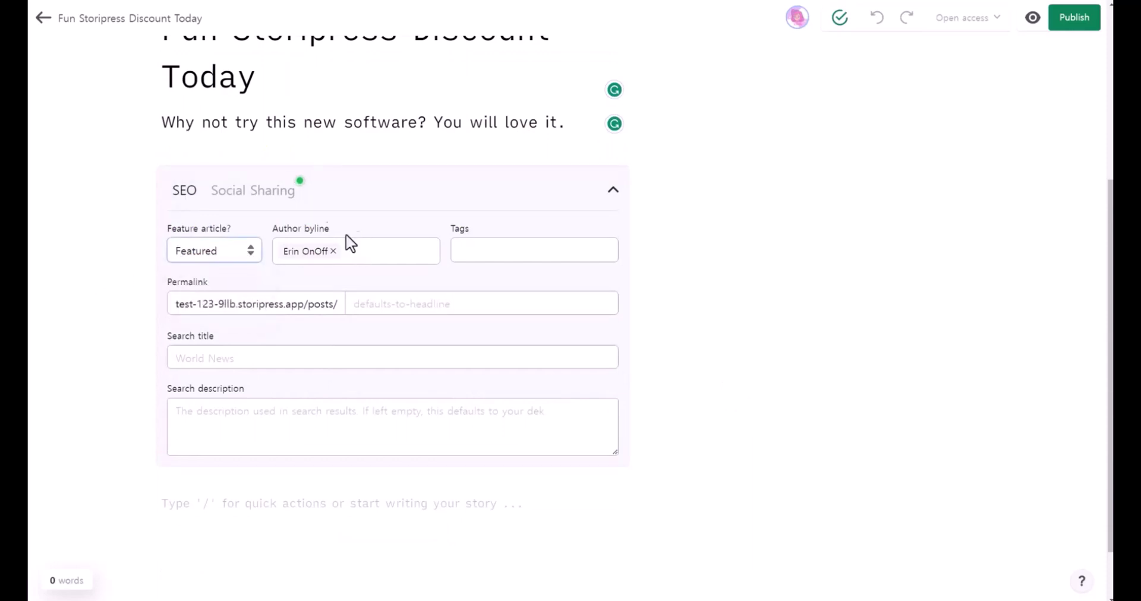
Step: Add the tag "Fun" to the story, reusing the first word of the headline
click(500, 248)
scroll(205, 169, up, 2)
double_click(206, 168)
key(ctrl+c)
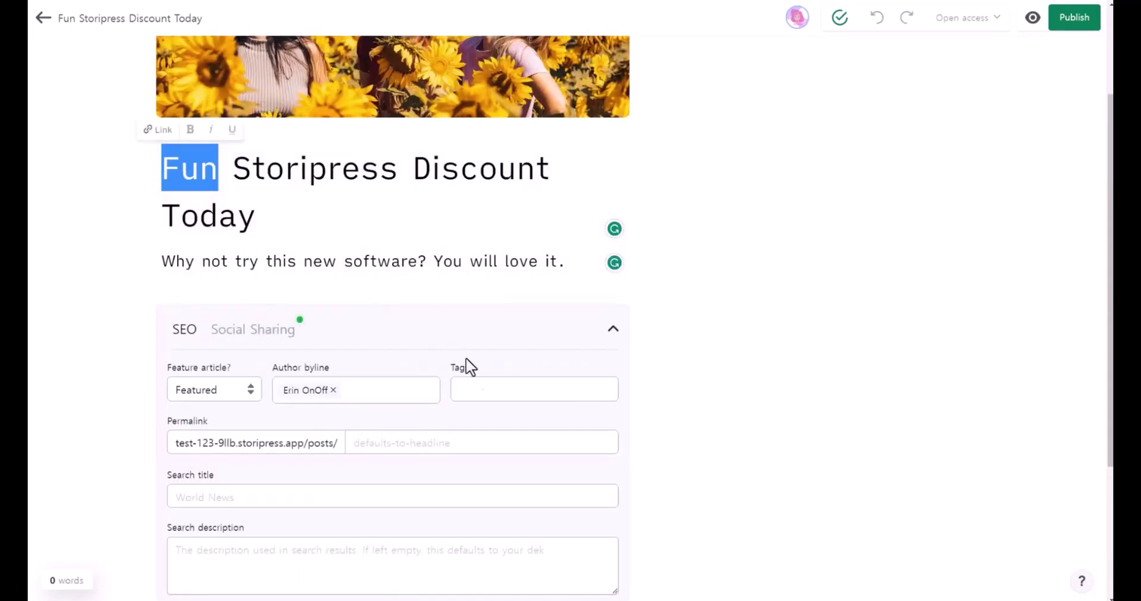
click(506, 390)
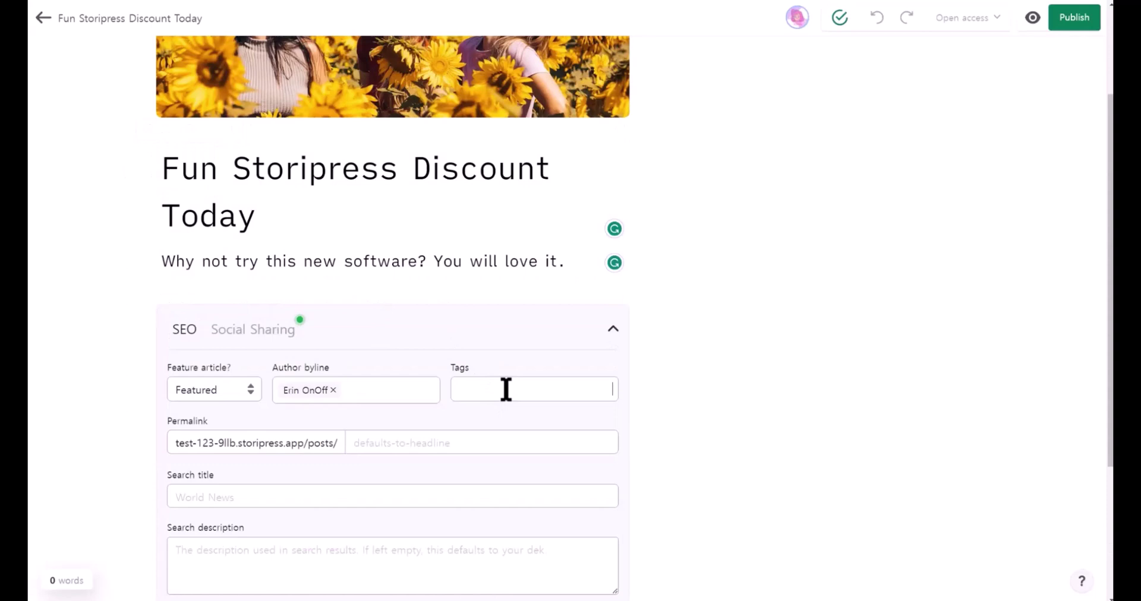
key(ctrl+v)
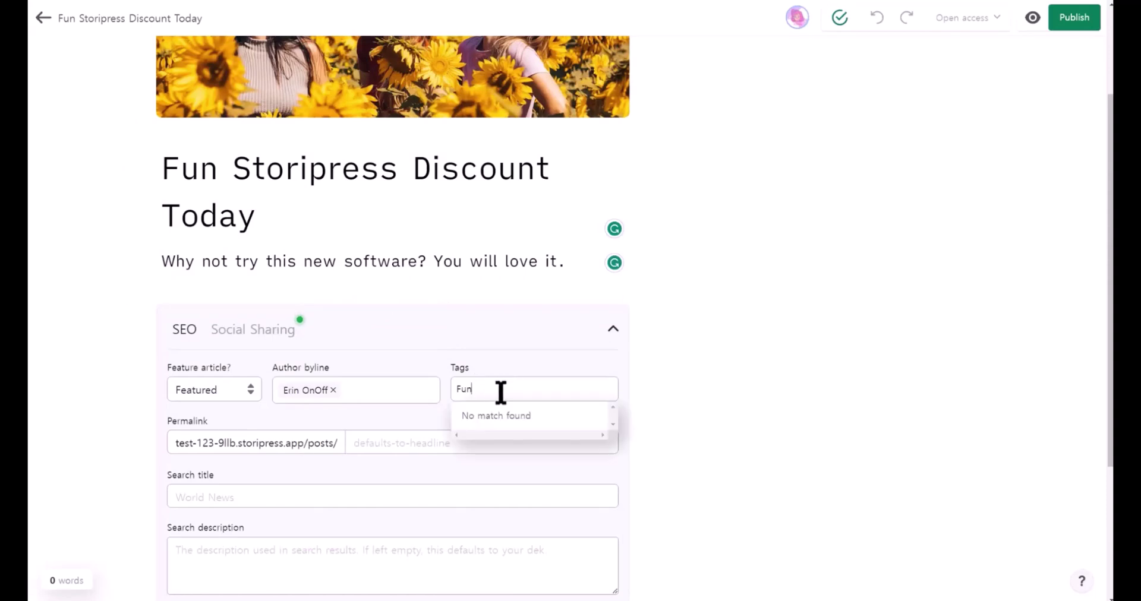
key(Return)
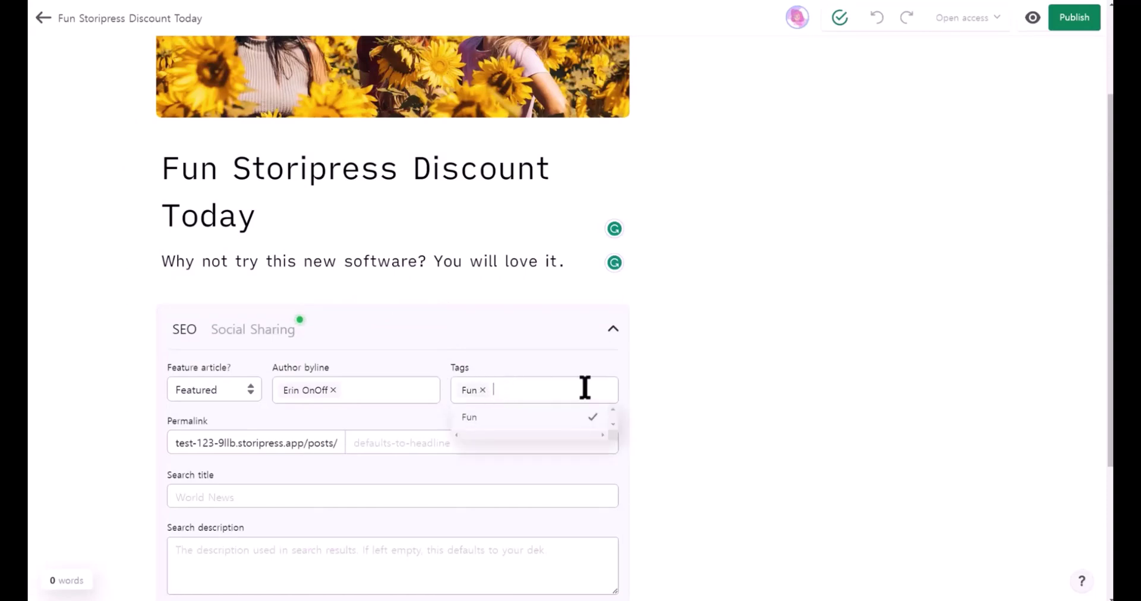
Step: Examine the story's permalink, search title and search description fields together with the search result preview
scroll(689, 335, down, 3)
click(382, 235)
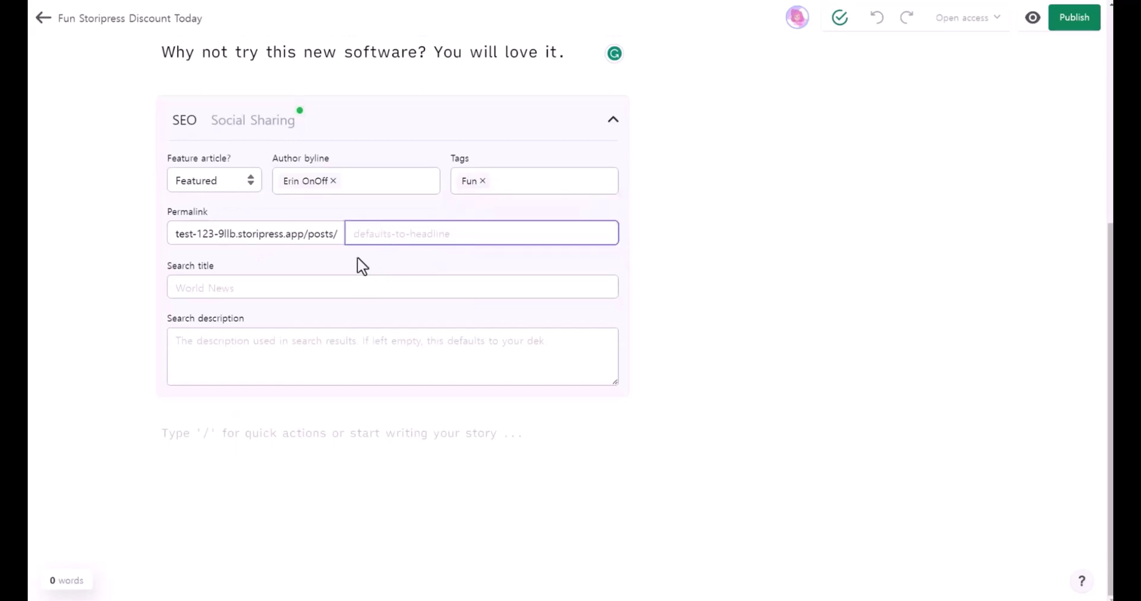
drag(336, 234, 157, 244)
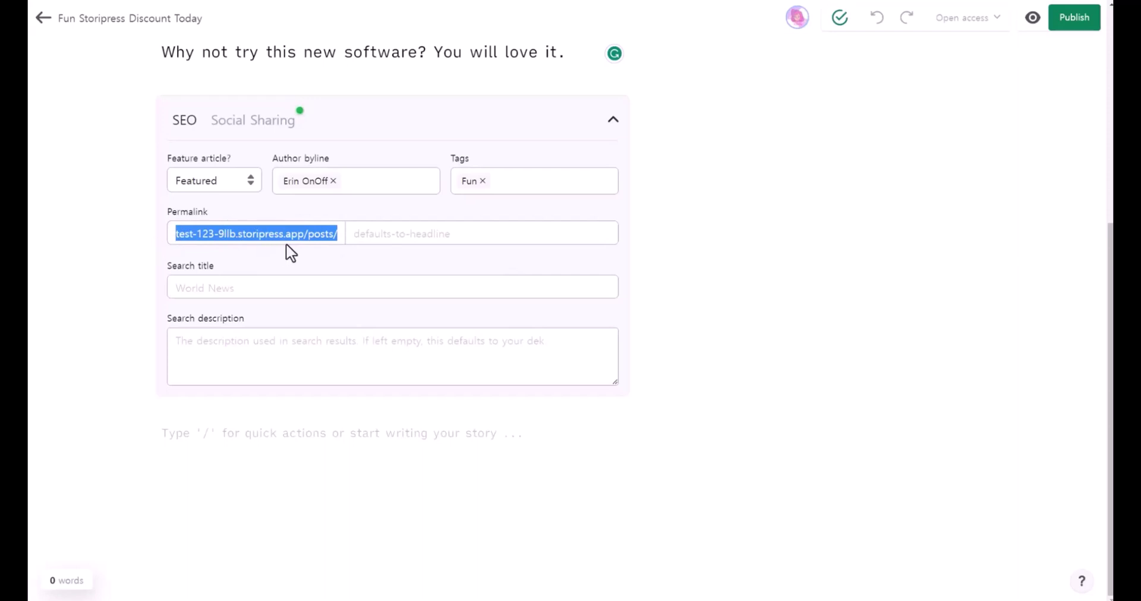
drag(326, 235, 226, 235)
click(140, 271)
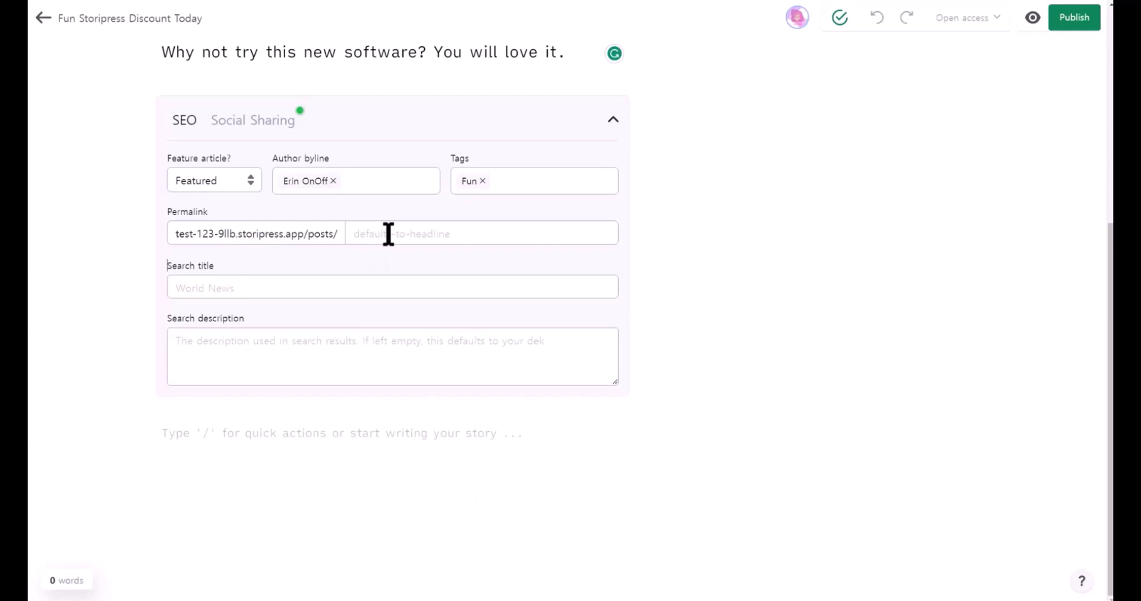
click(431, 235)
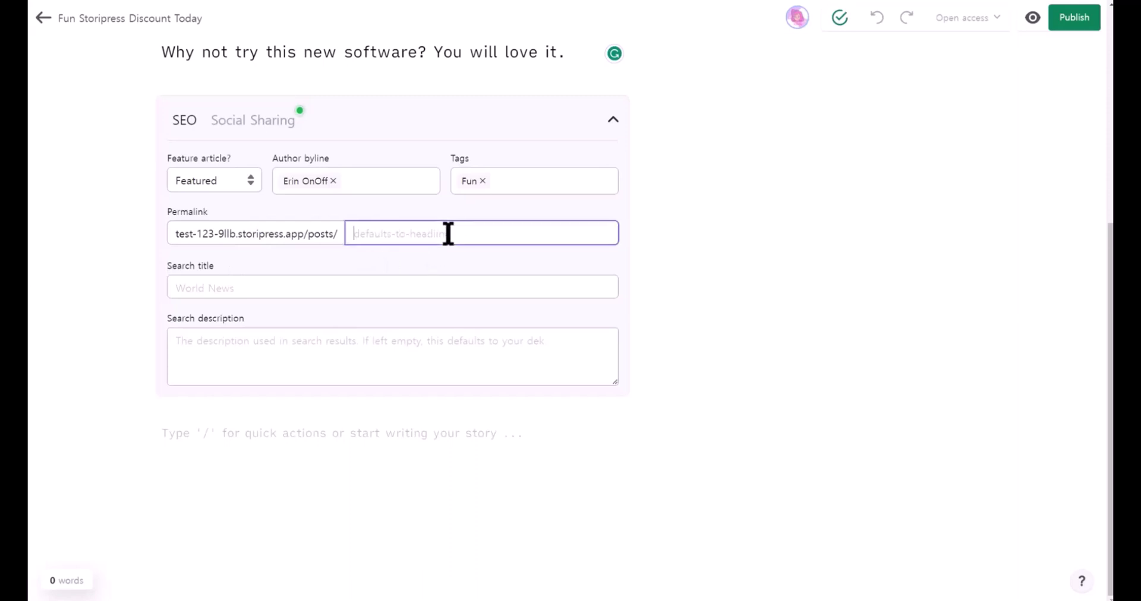
scroll(580, 253, up, 2)
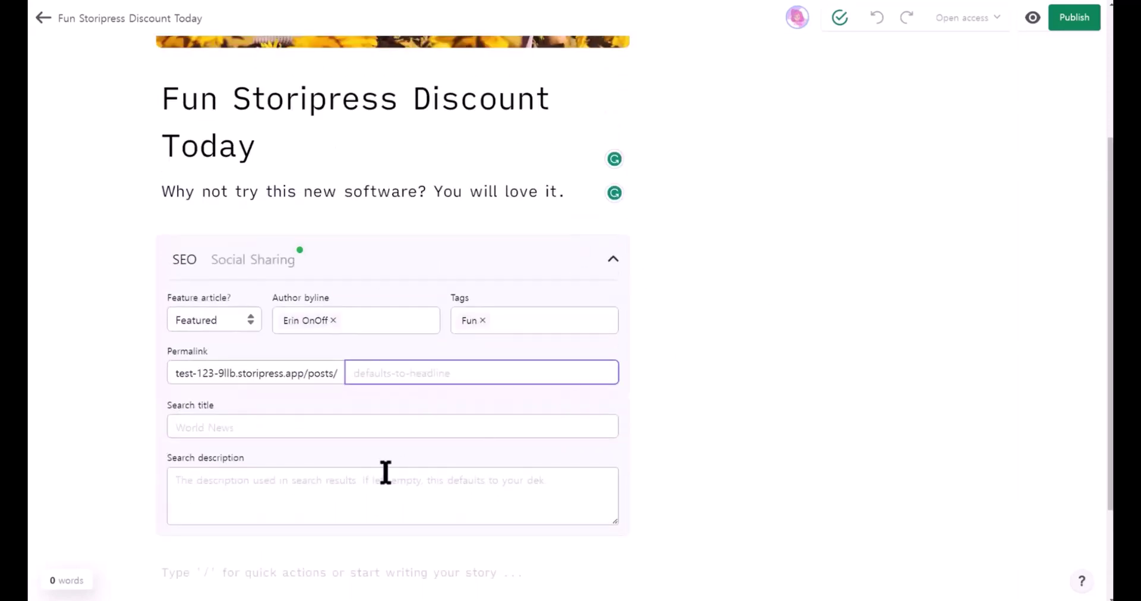
click(277, 424)
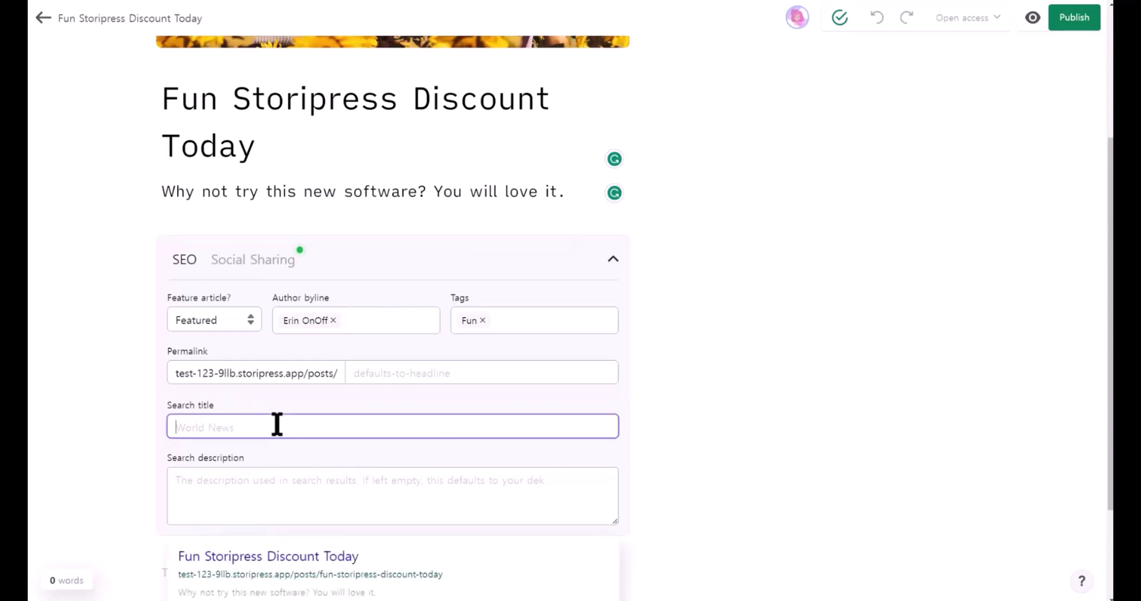
scroll(188, 416, down, 2)
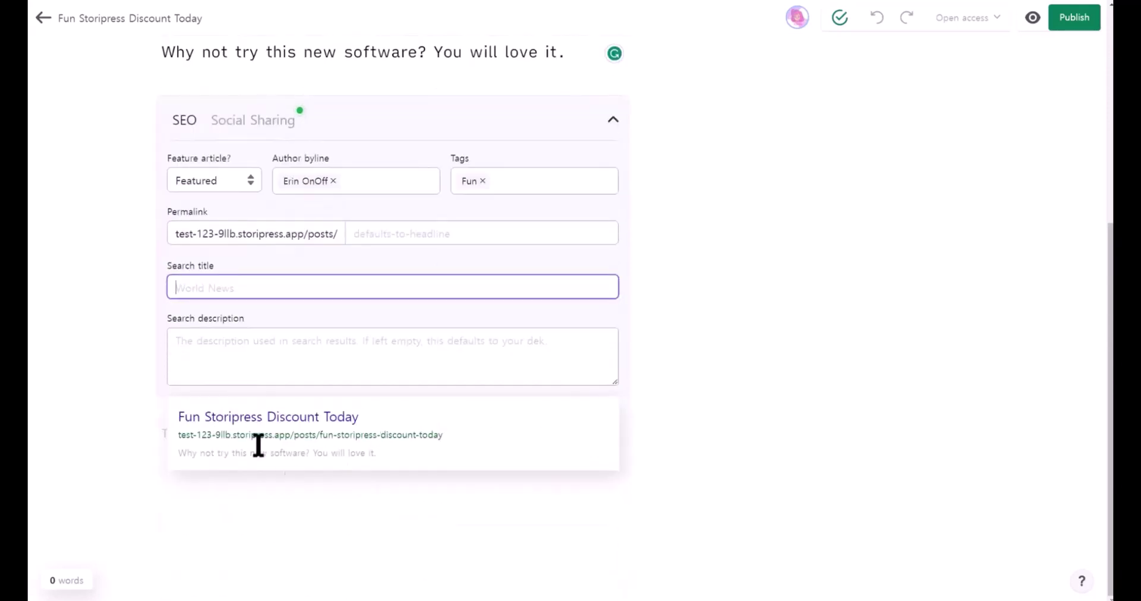
click(241, 343)
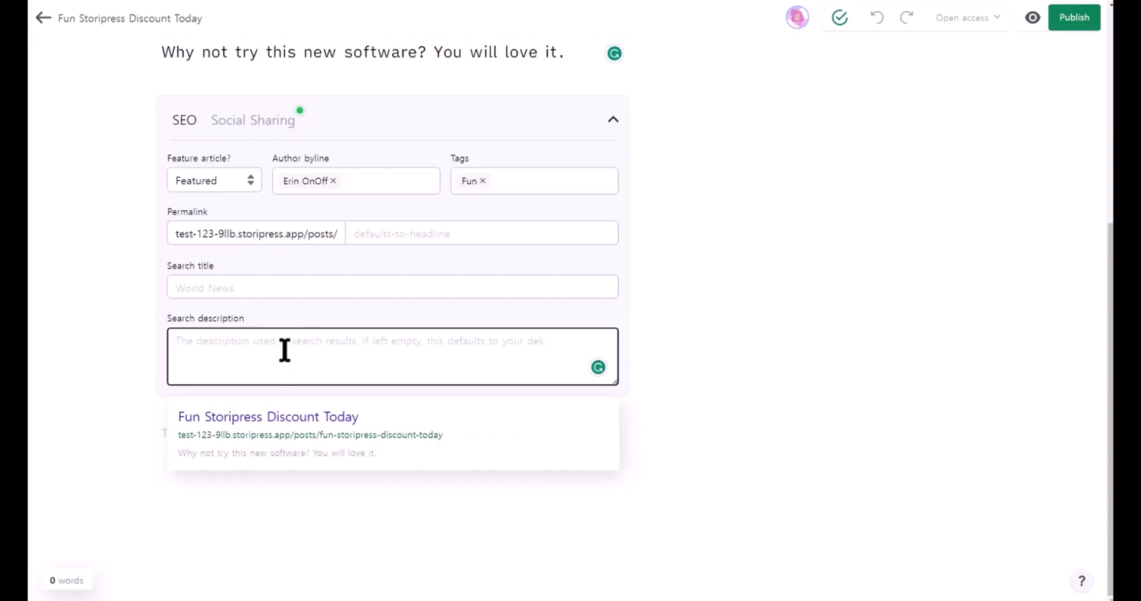
Step: Write "123123" and "34534dfgdwfsdf" as two lines in the story body and turn the first line into Heading 2
click(210, 440)
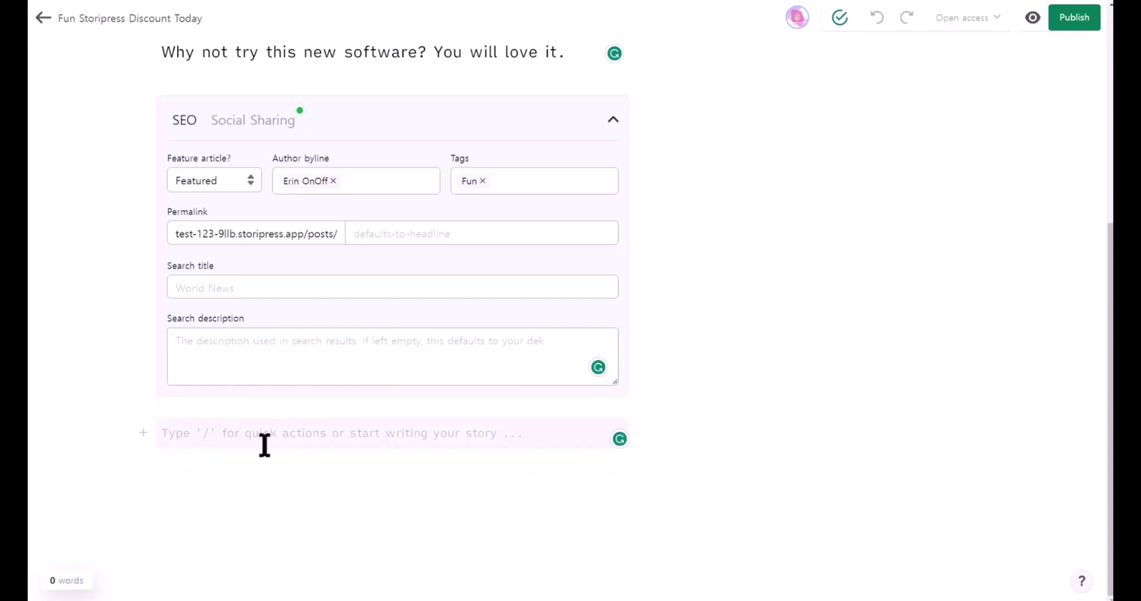
click(143, 437)
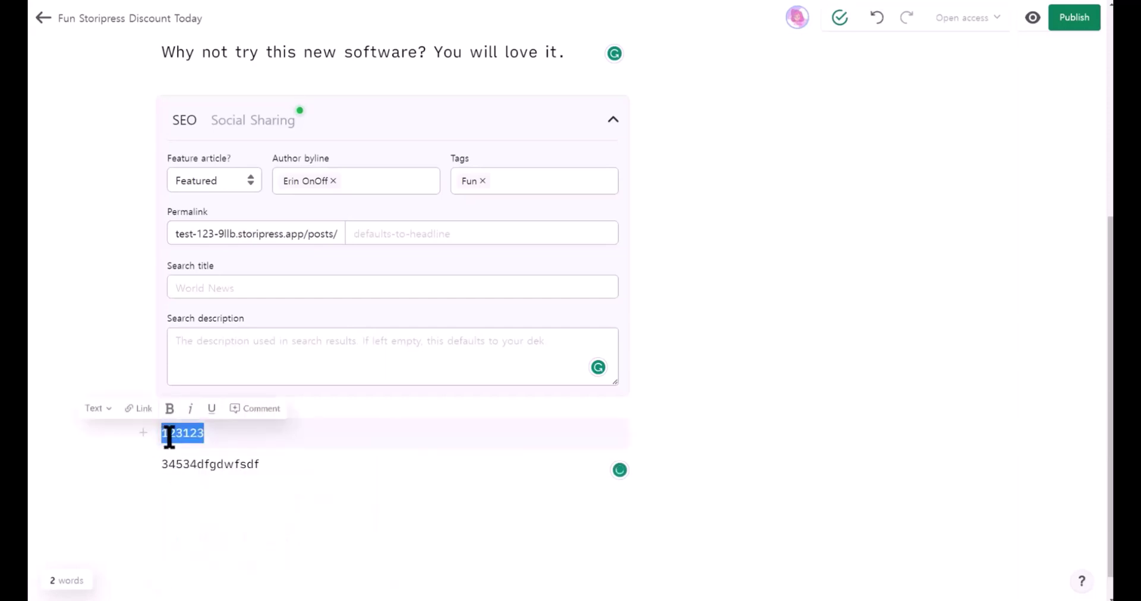
click(98, 411)
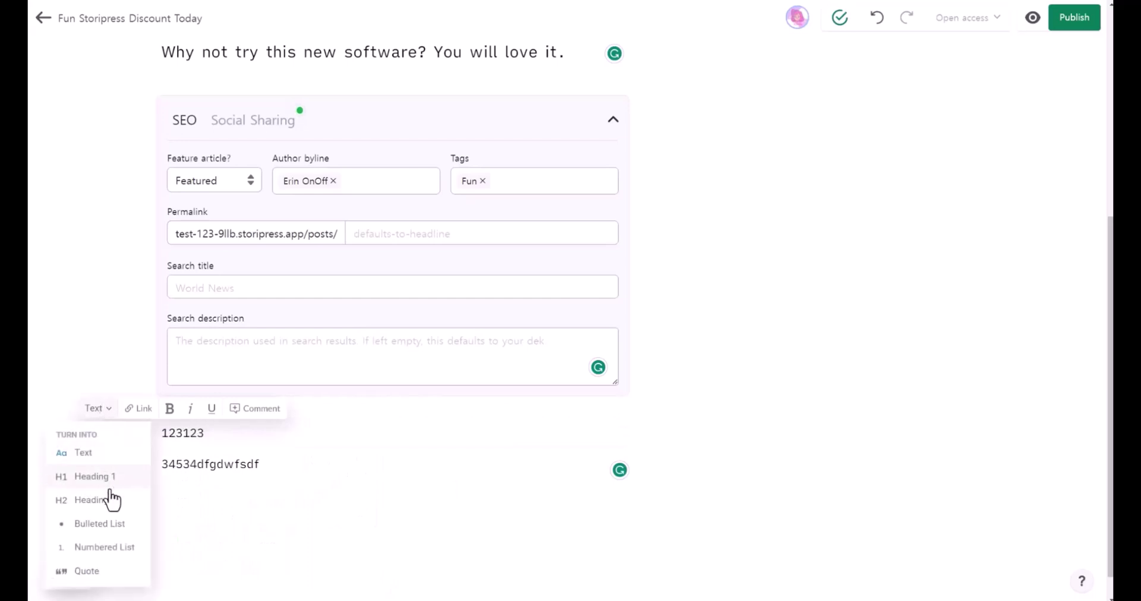
click(96, 514)
Step: Start a comment on the whole "34534dfgdwfsdf" line of the story body
drag(161, 465, 211, 499)
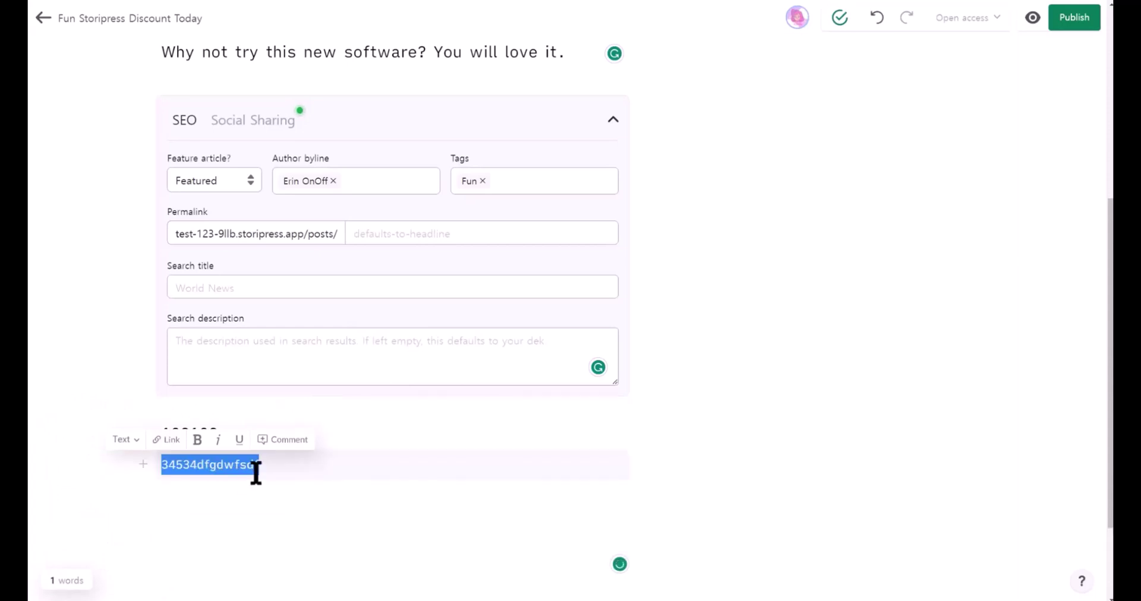
click(287, 447)
Step: Examine the story's Social Sharing settings, including the Facebook and Twitter connections and the social title, description and image
scroll(242, 286, up, 3)
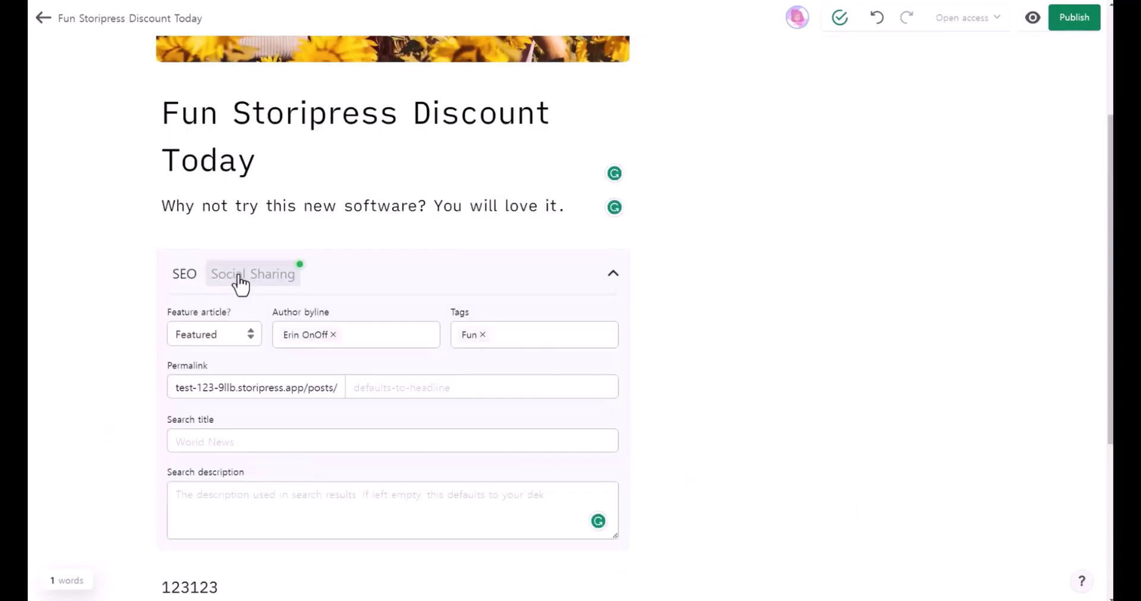
click(265, 274)
scroll(172, 338, down, 2)
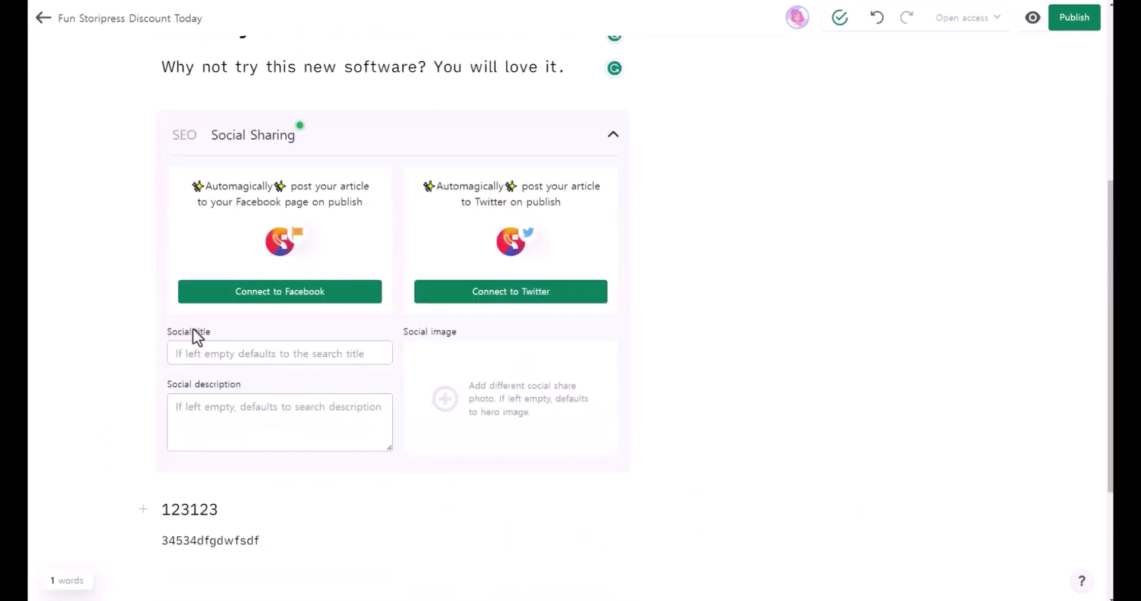
scroll(297, 416, up, 1)
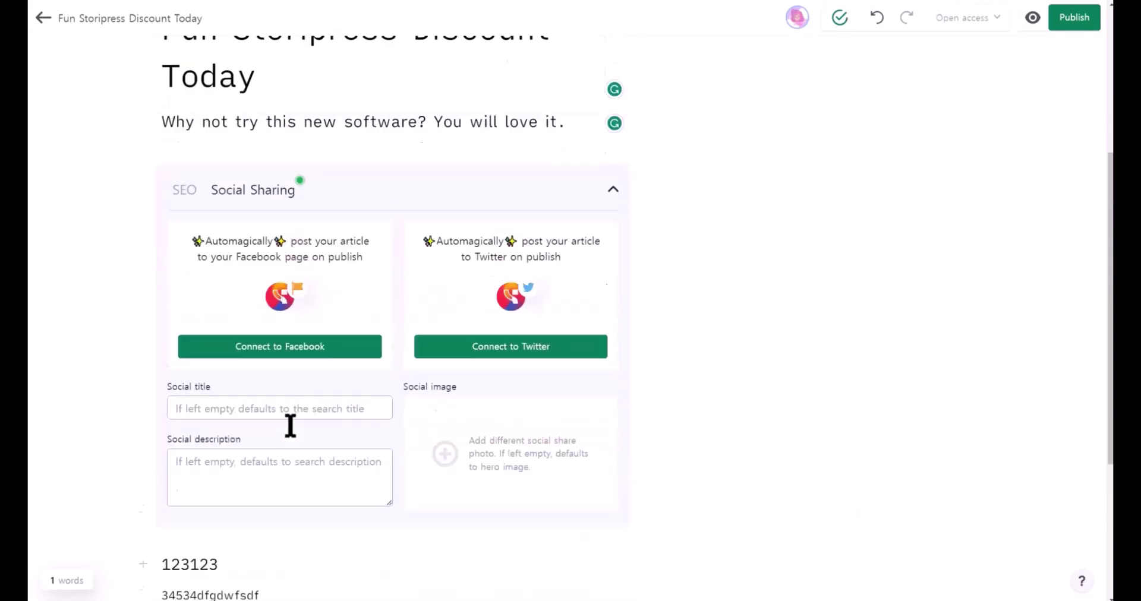
scroll(291, 425, up, 1)
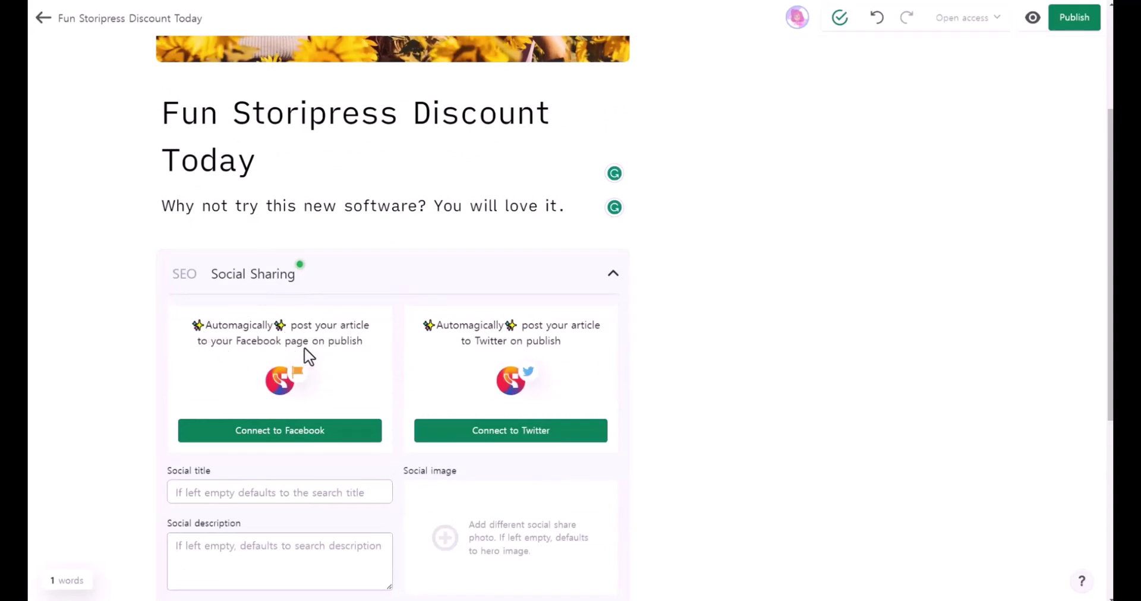
drag(476, 342, 817, 336)
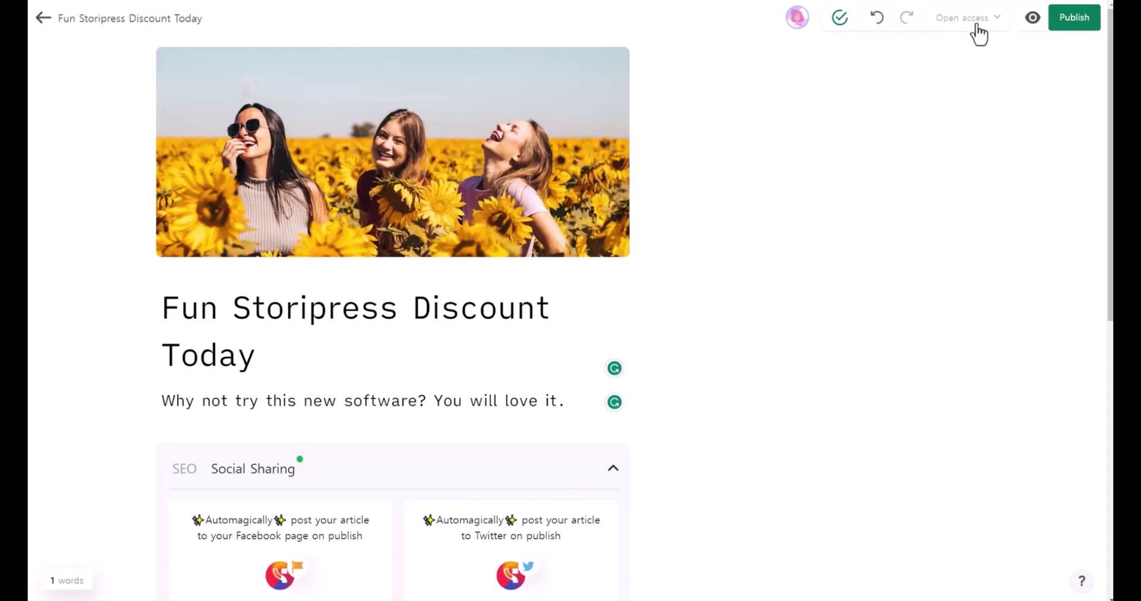
Step: Preview the story and check its desk label, headline and subheading in the article layout
click(1033, 25)
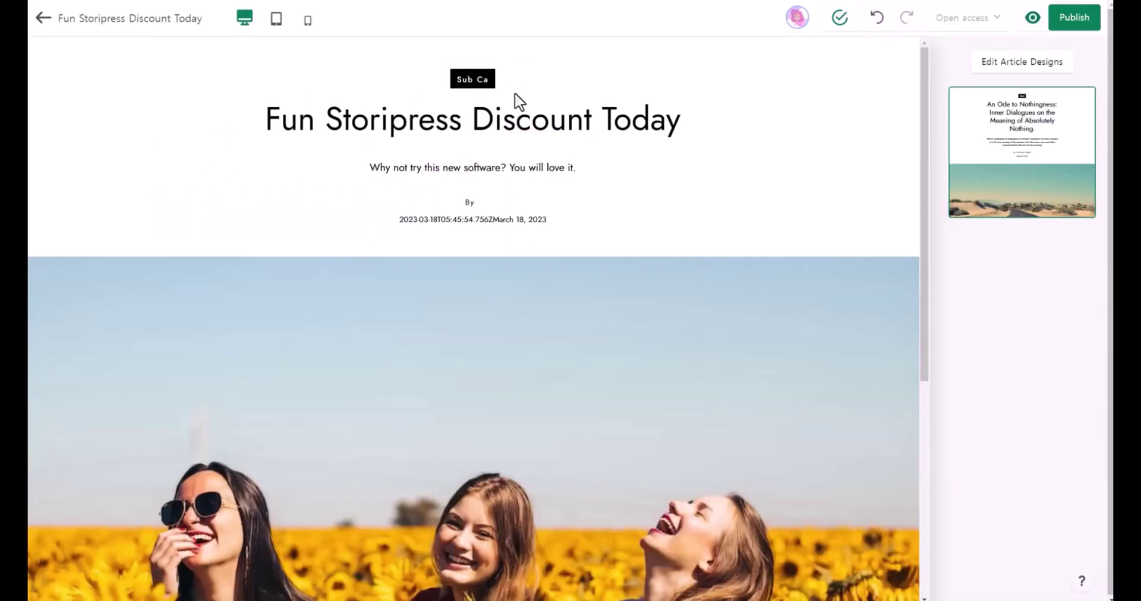
triple_click(499, 83)
click(657, 117)
key(Tab)
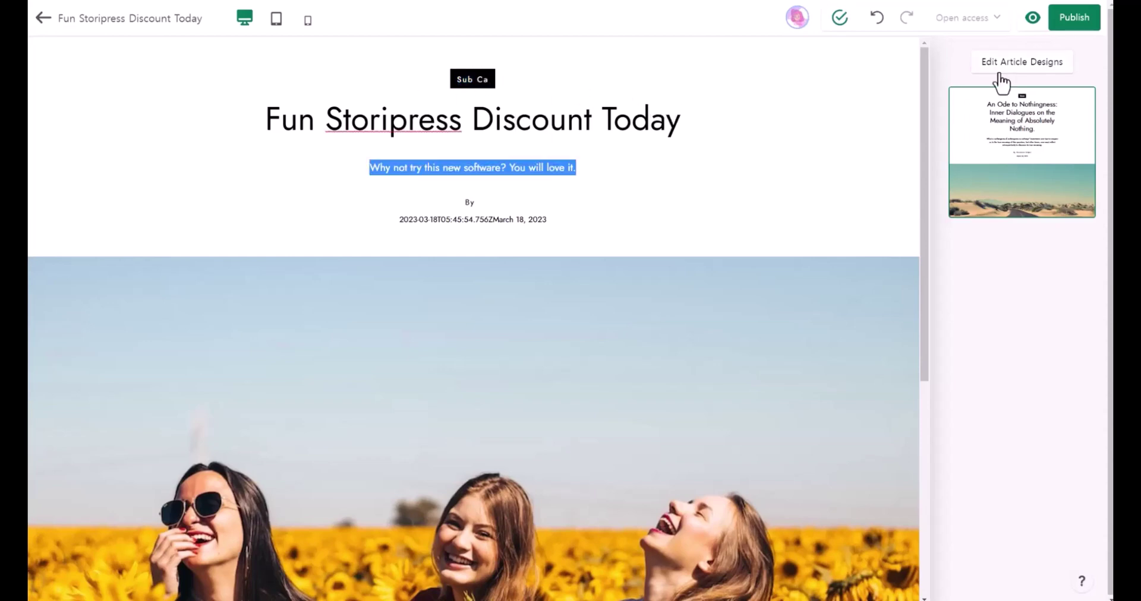
Step: Open the article design for editing and apply the drop cap style with a white letter on a black box
click(1022, 67)
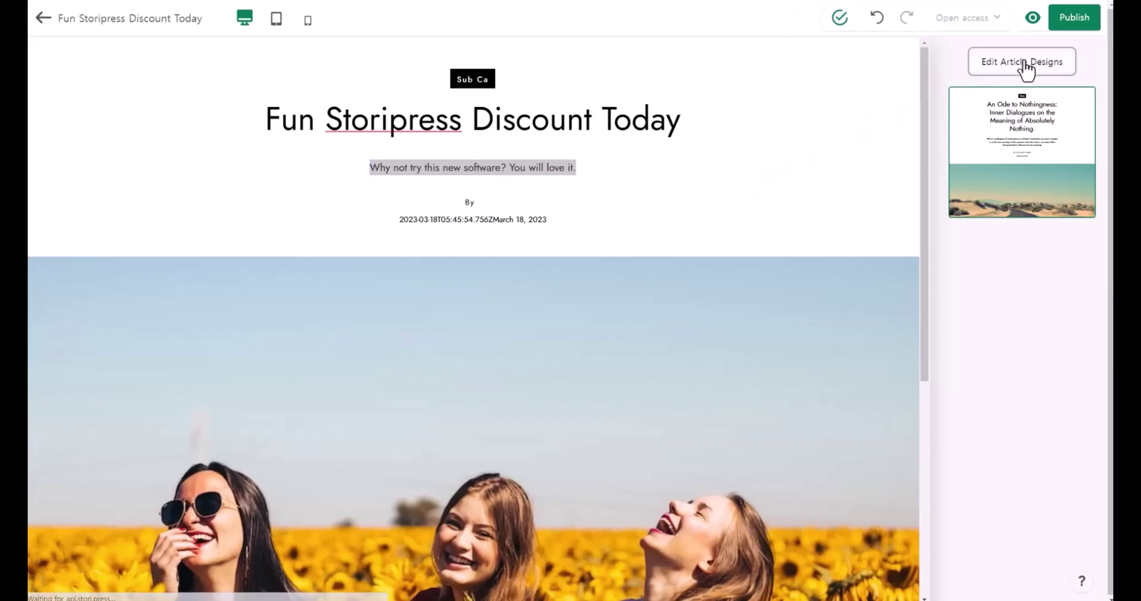
scroll(342, 259, down, 3)
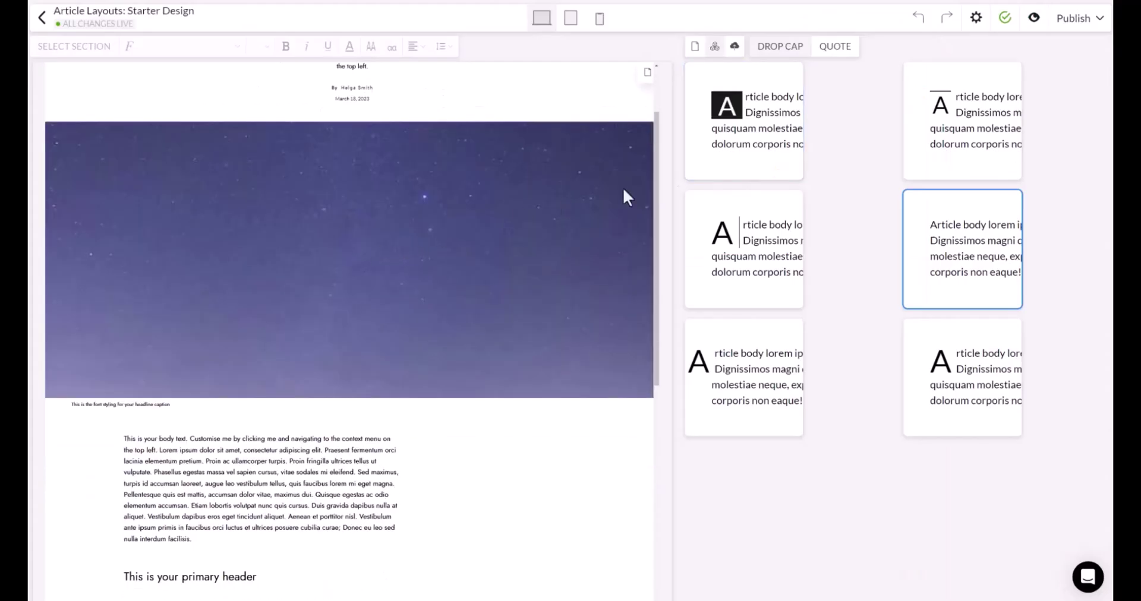
click(755, 131)
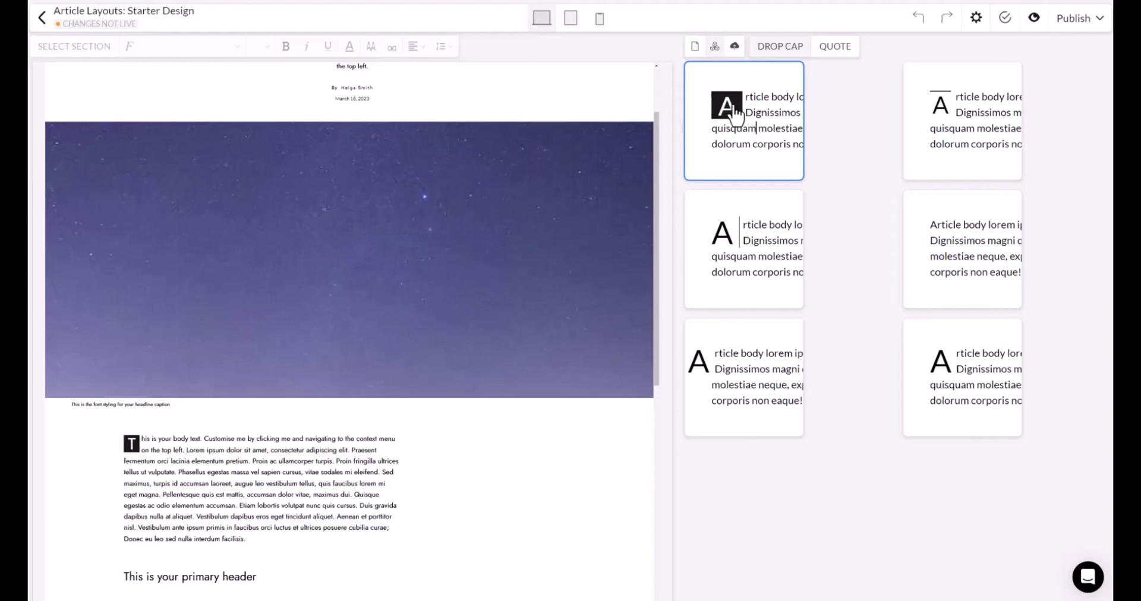
Step: Undo the black-box drop cap style and view the article design at tablet and phone sizes
key(ctrl+z)
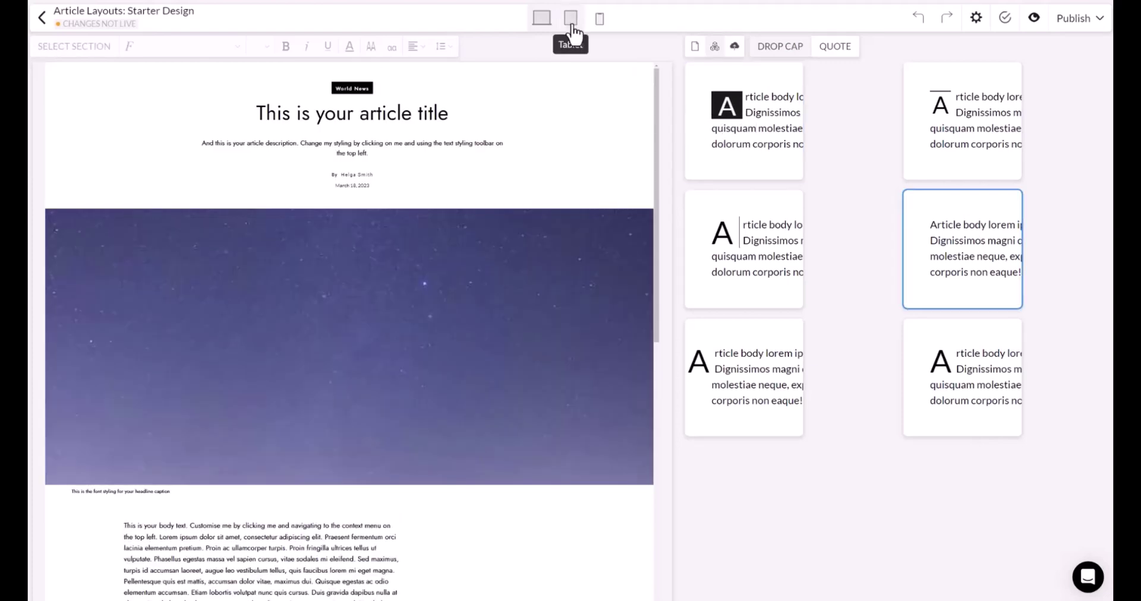
click(572, 27)
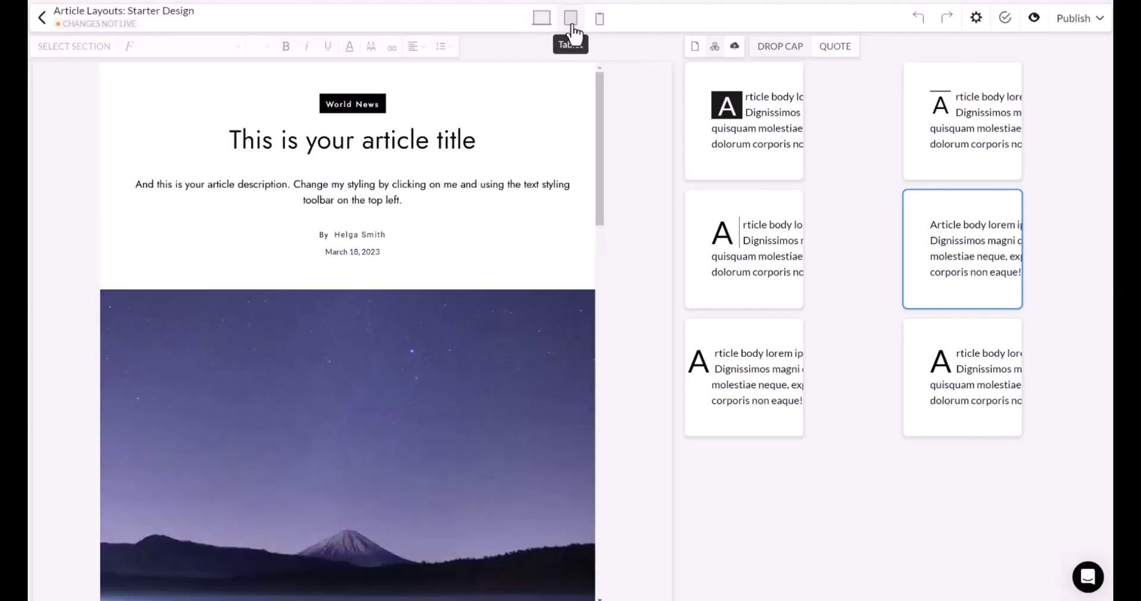
click(602, 25)
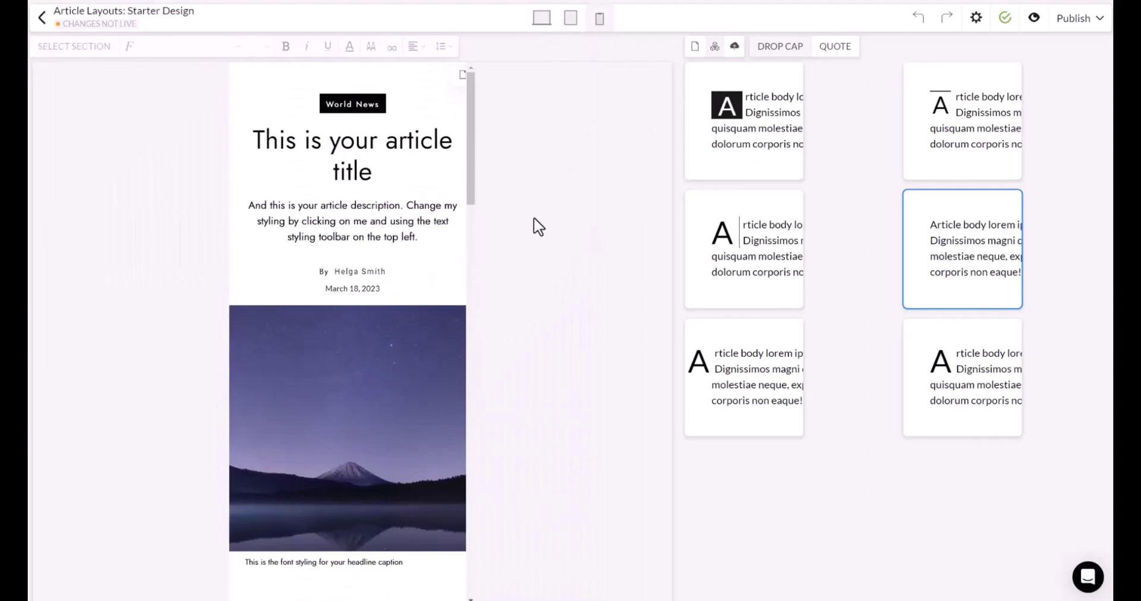
Step: Try the blue quote style and apply the bold quote style framed by thin lines above and below to the pull quote
click(833, 47)
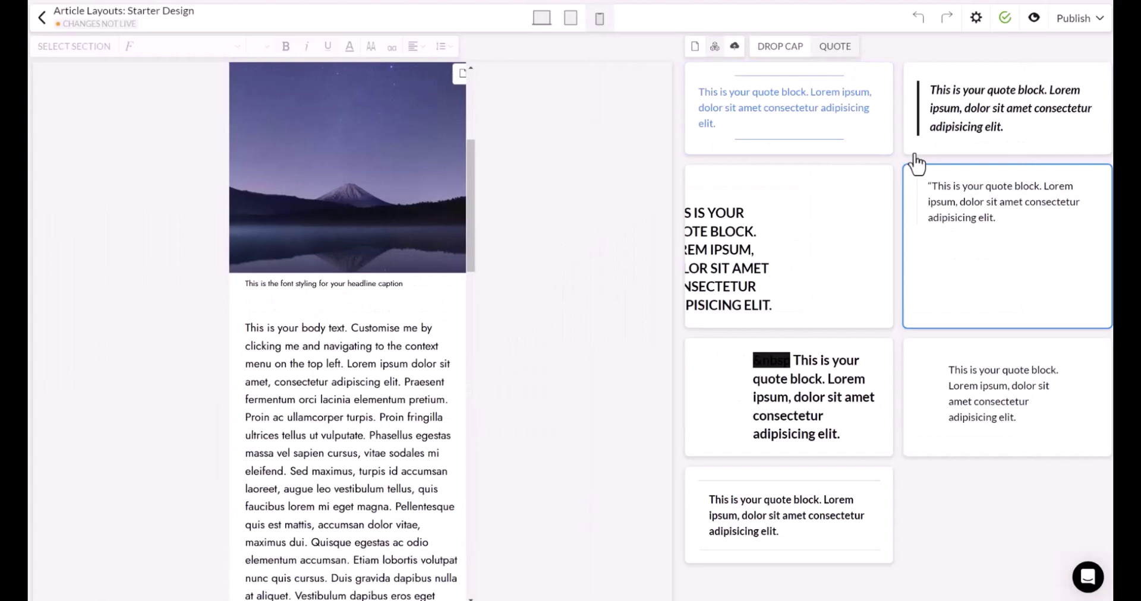
click(856, 123)
scroll(428, 328, down, 8)
scroll(423, 332, down, 5)
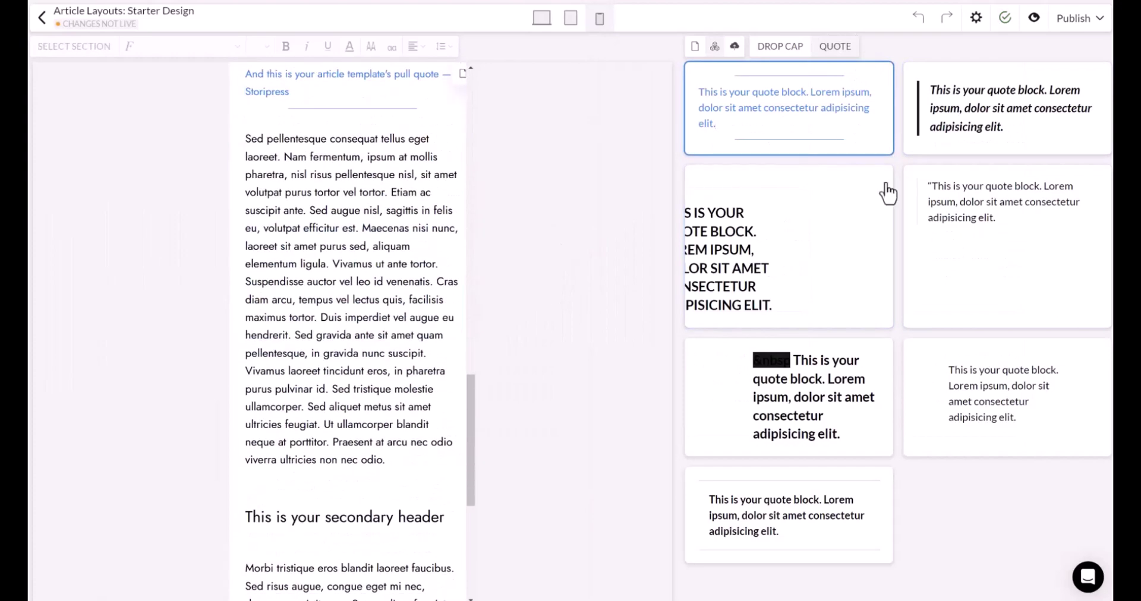
scroll(456, 333, up, 5)
click(822, 516)
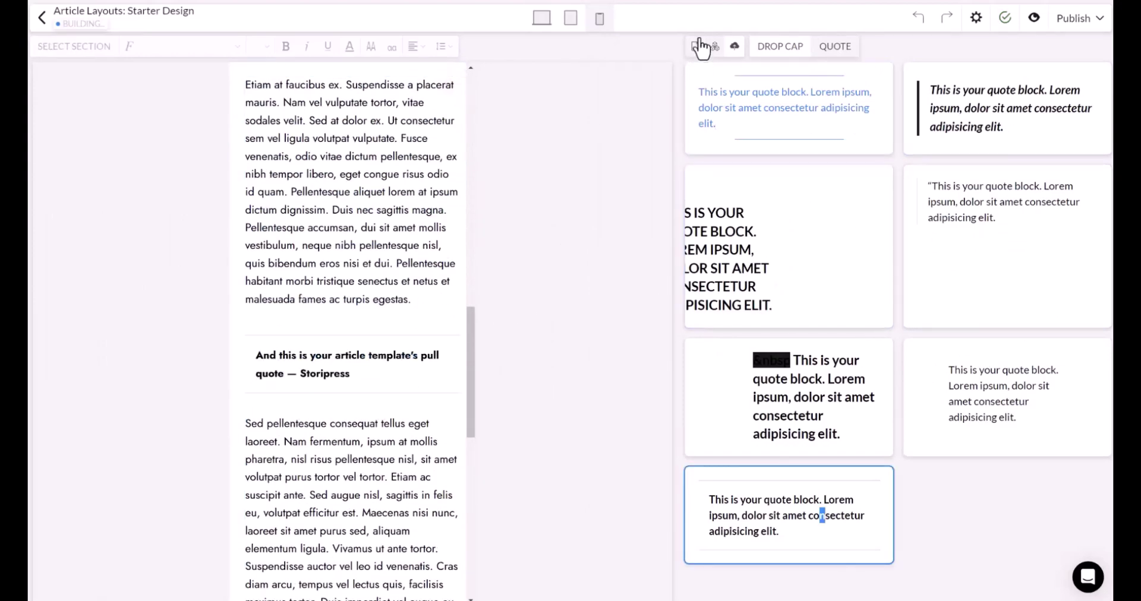
Step: Try several article layout templates and apply the lilac one with the title and description beside a large hero photo
click(697, 50)
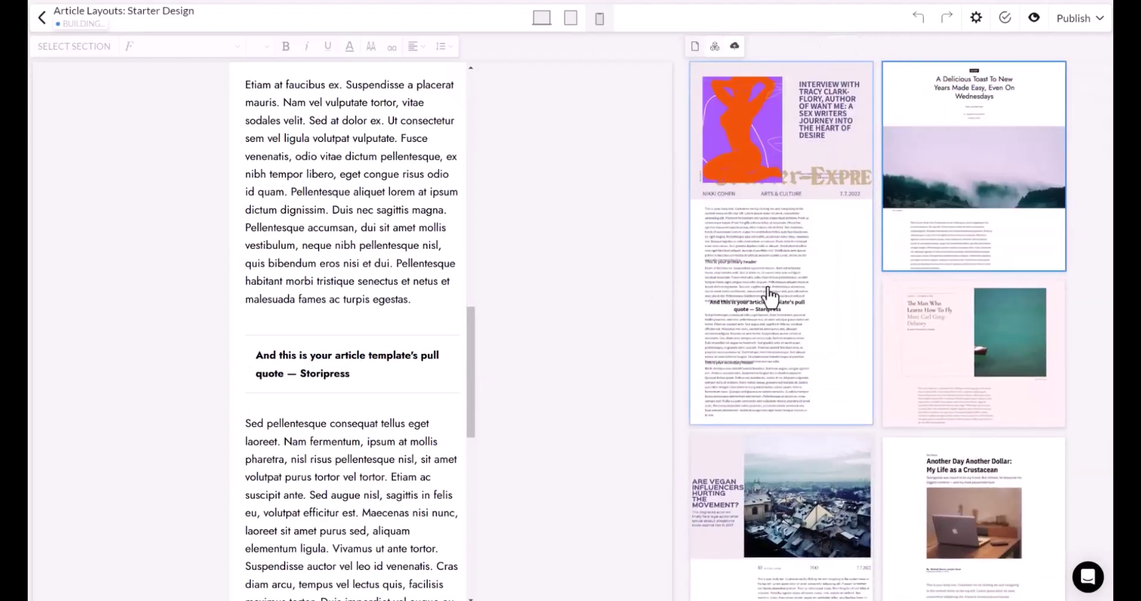
scroll(866, 293, down, 5)
scroll(873, 295, down, 1)
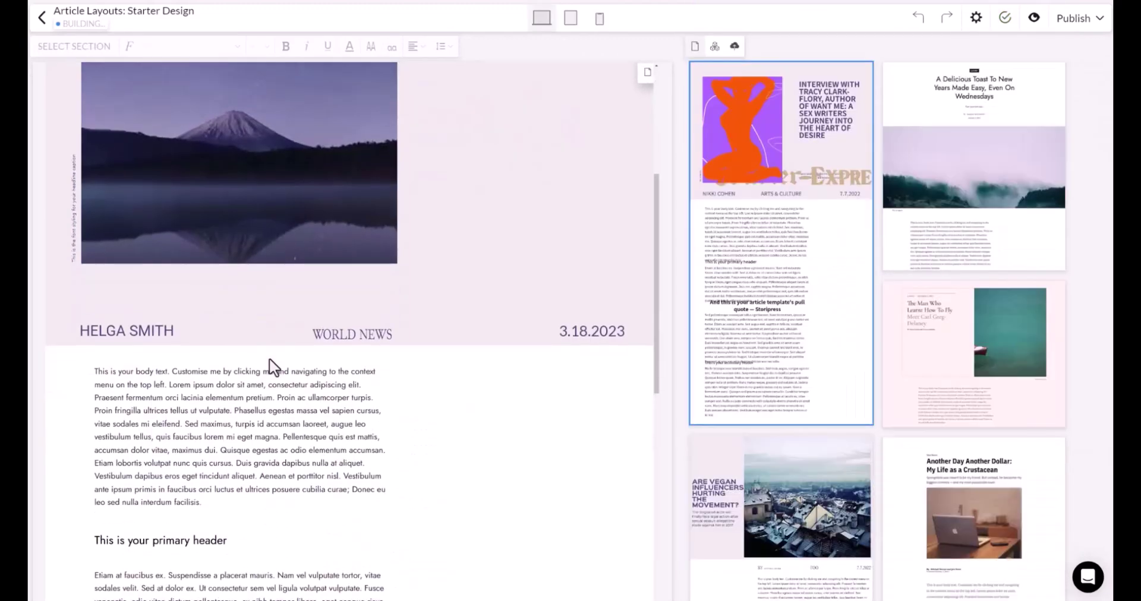
scroll(269, 357, up, 5)
click(933, 225)
scroll(597, 366, down, 2)
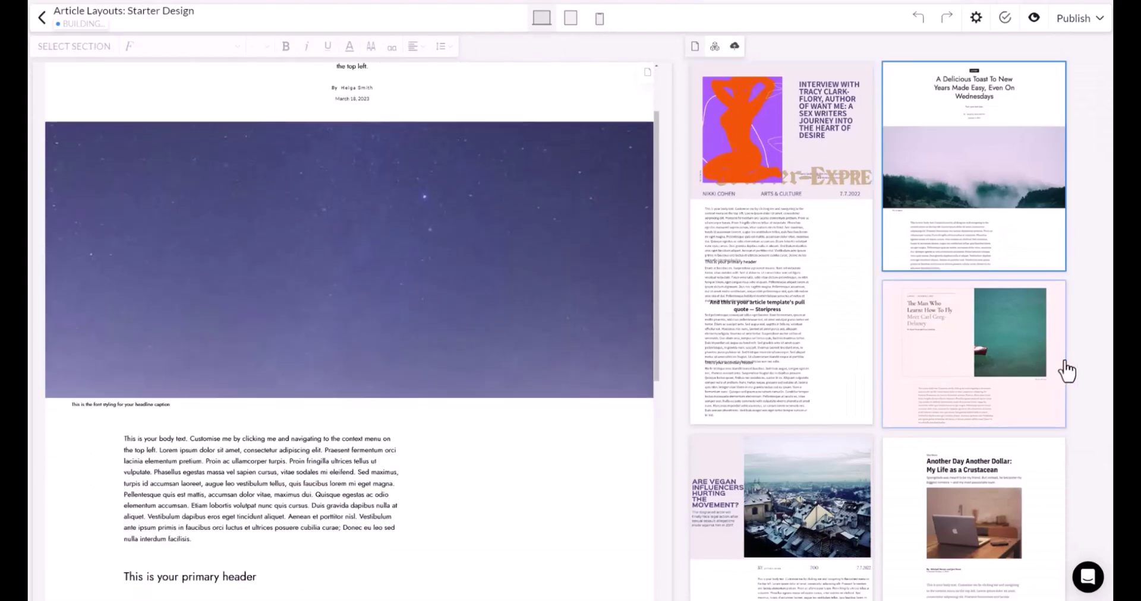
click(1063, 365)
scroll(955, 433, down, 5)
scroll(952, 434, up, 2)
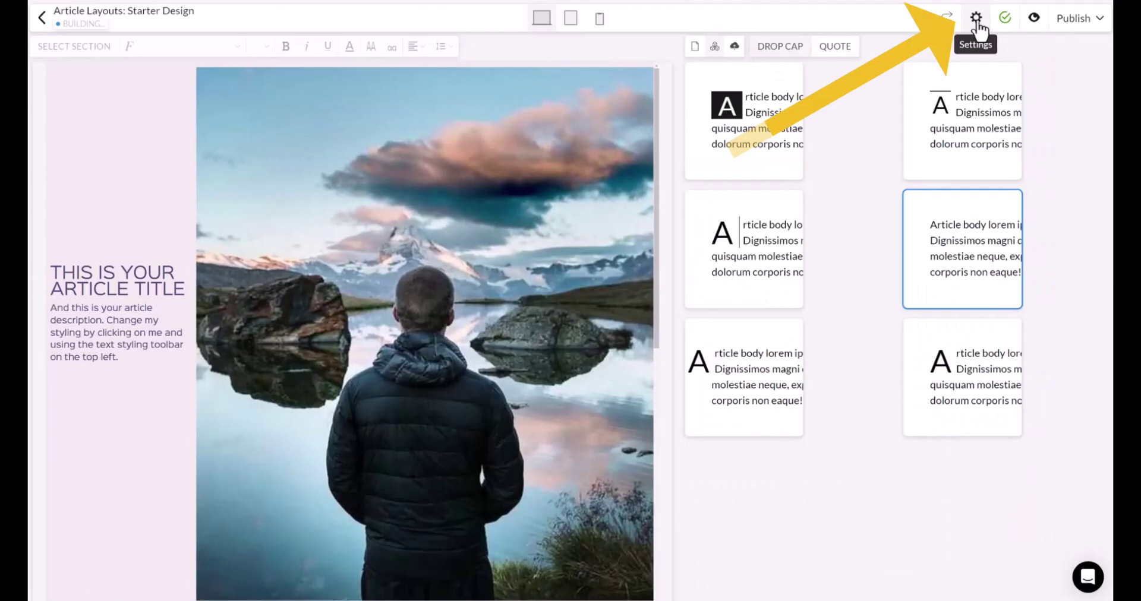
Step: Examine the Front Page's Basic SEO, Open Graph and Custom Code settings in Page Management
click(976, 24)
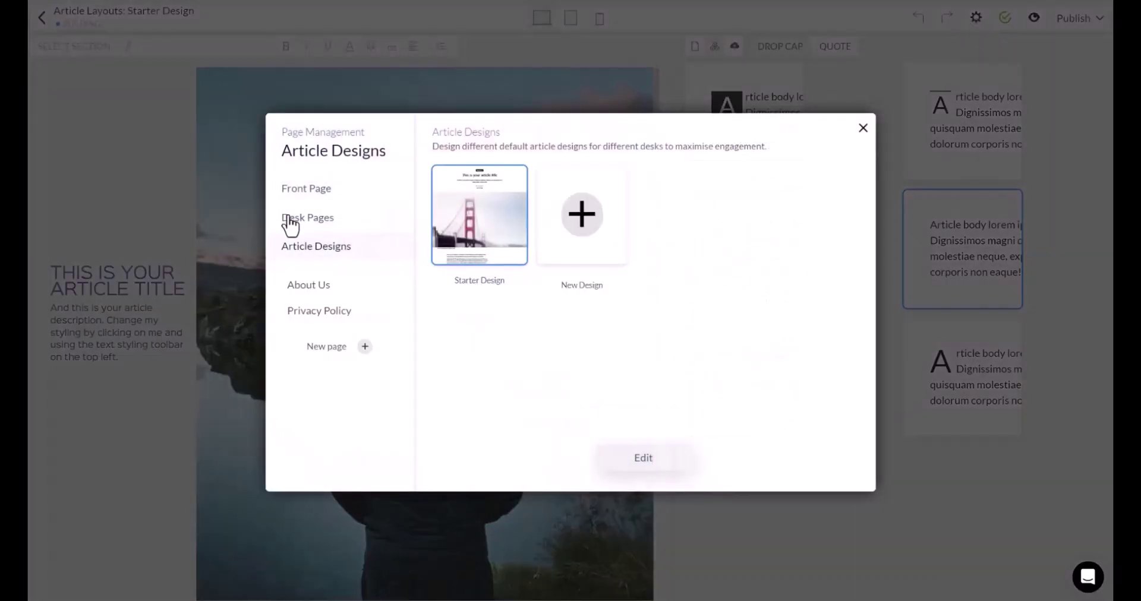
click(307, 191)
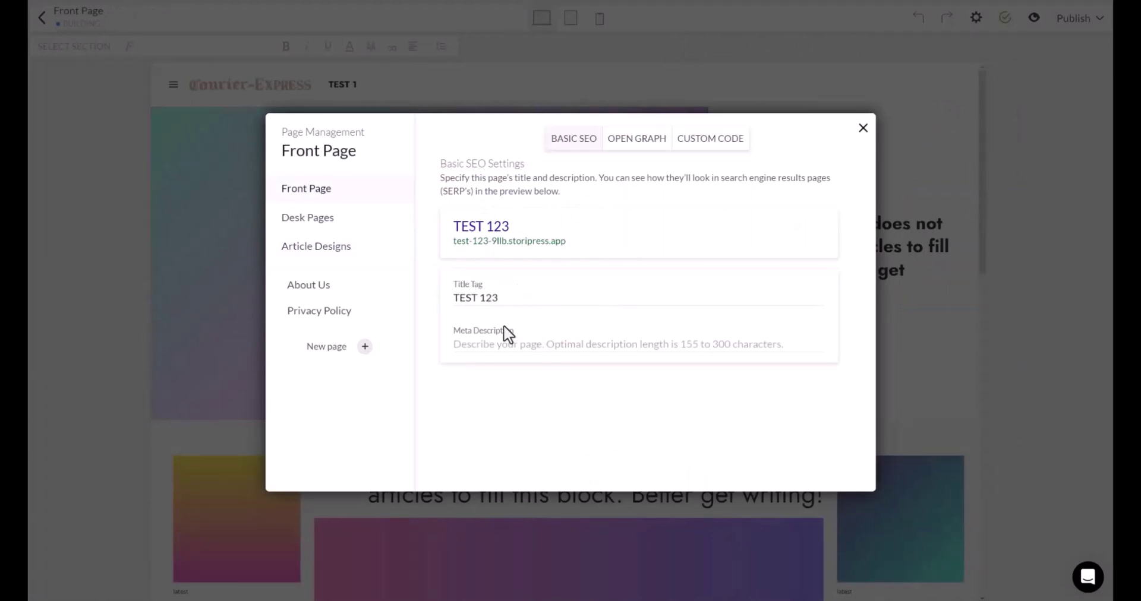
drag(510, 331, 447, 332)
click(635, 146)
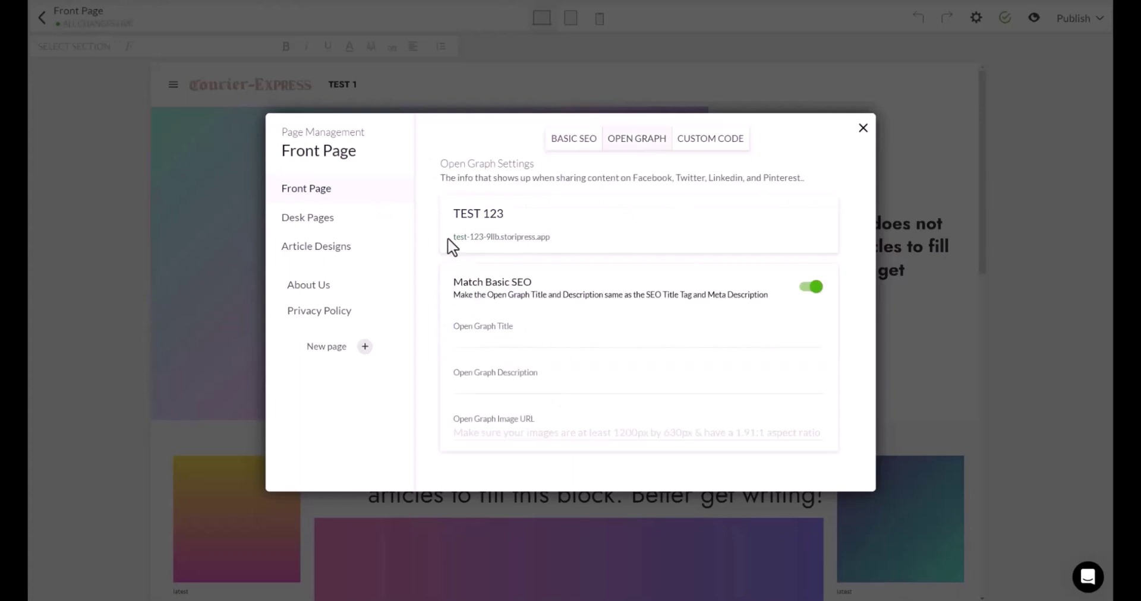
click(710, 138)
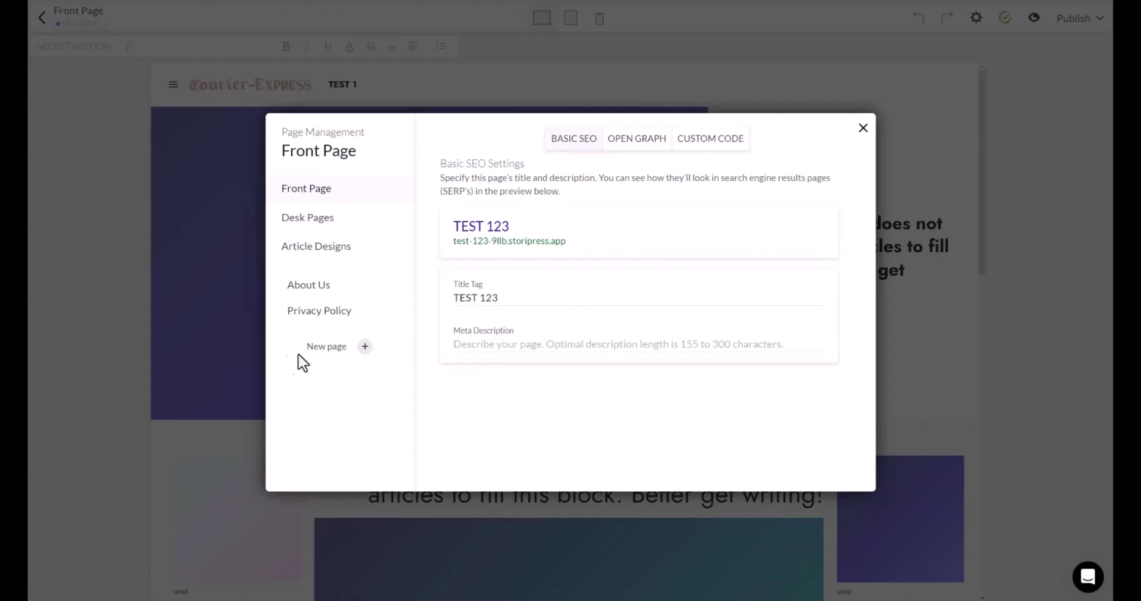
Step: Add a new page to the publication and name it TEST 000
click(328, 355)
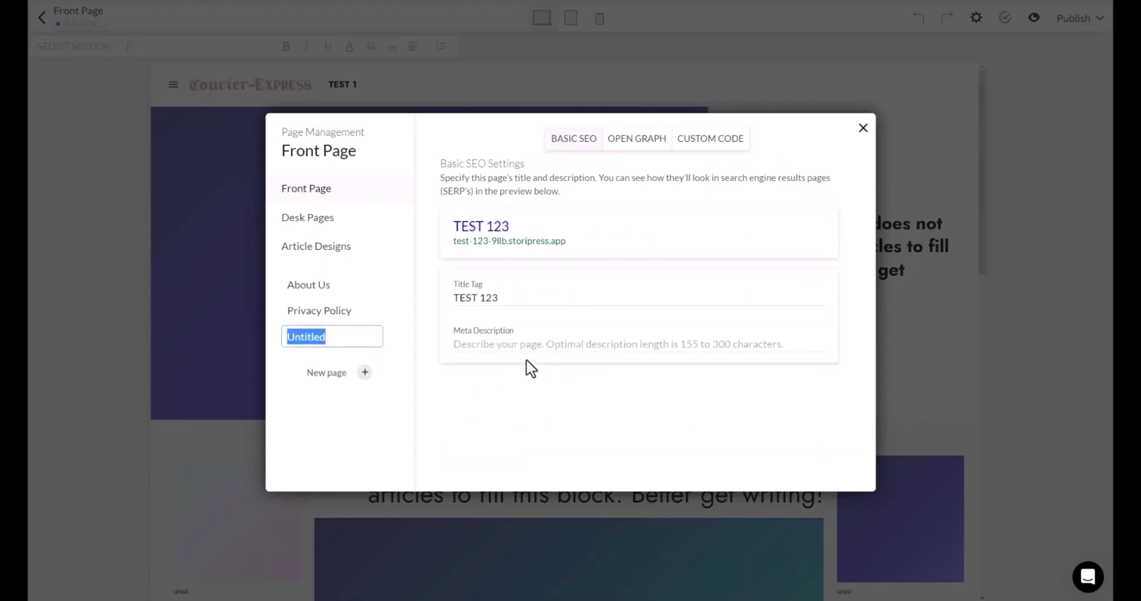
text(TEST 000)
key(Return)
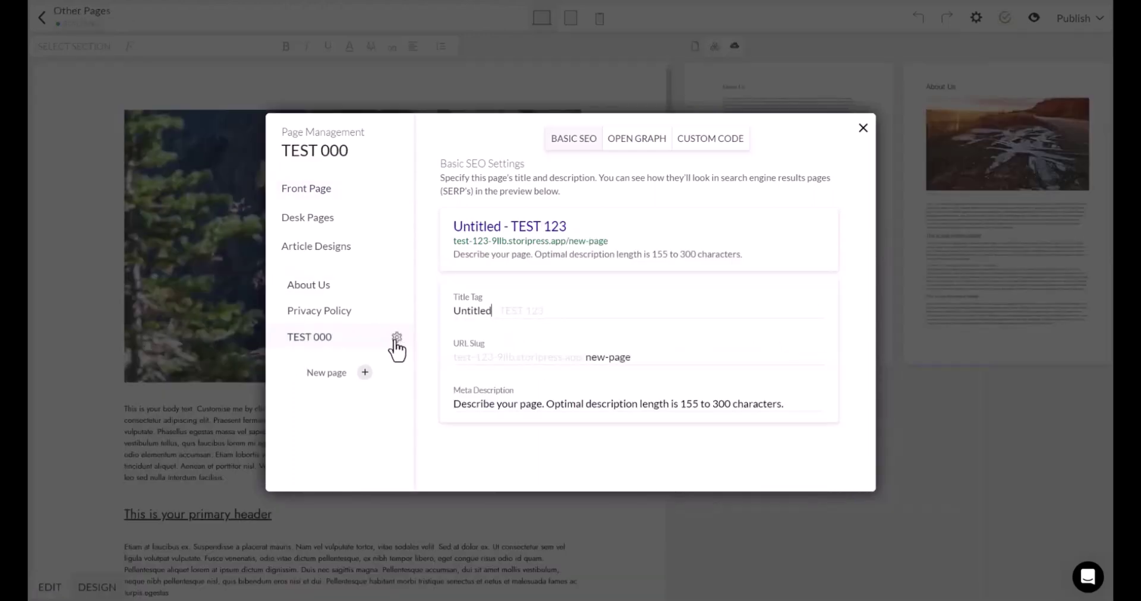
Step: Check the TEST 000 page's management options and its Open Graph settings, including Match Basic SEO, and open the About Us page
click(396, 341)
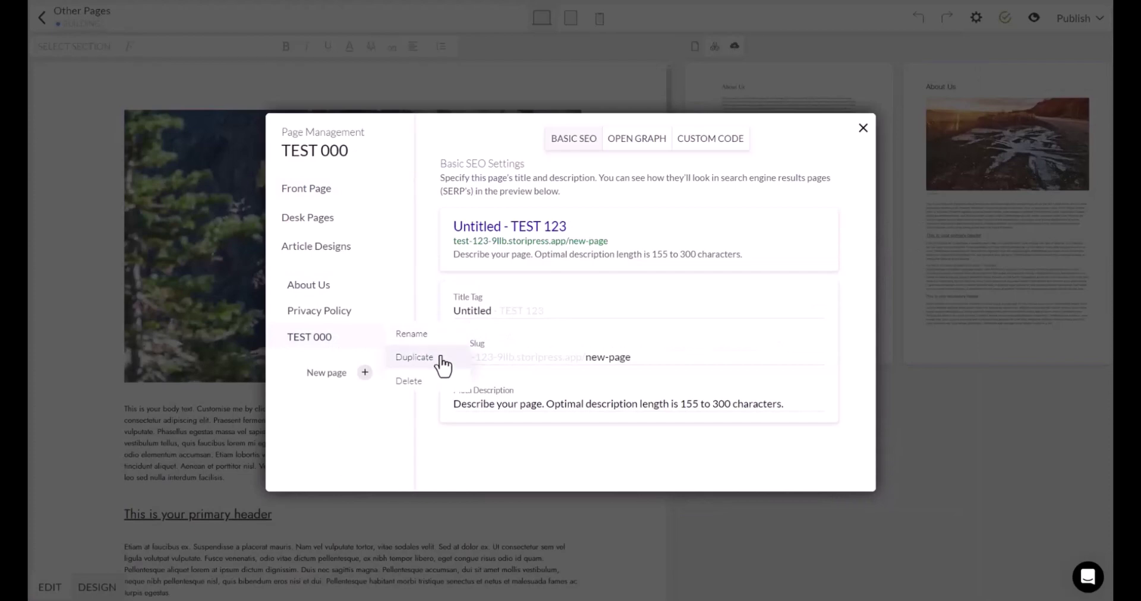
click(380, 449)
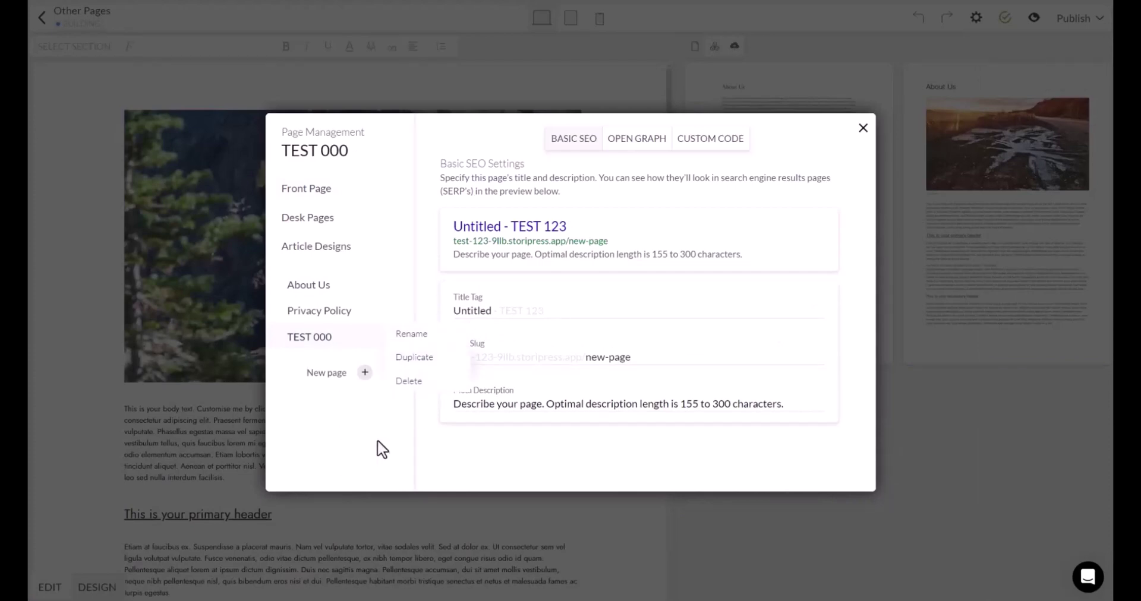
click(632, 149)
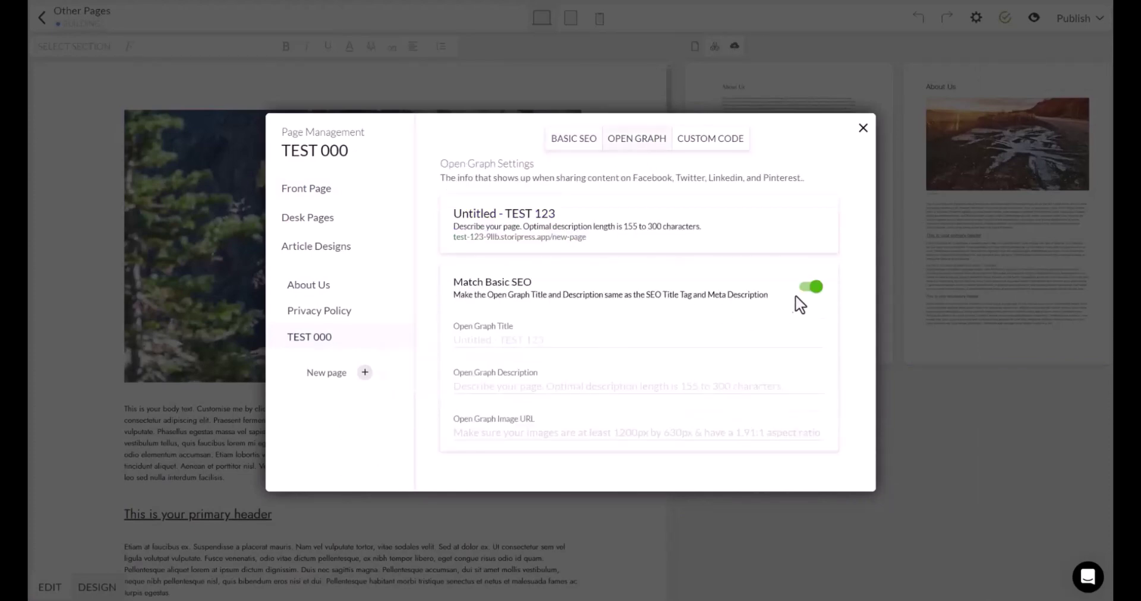
drag(491, 282, 560, 291)
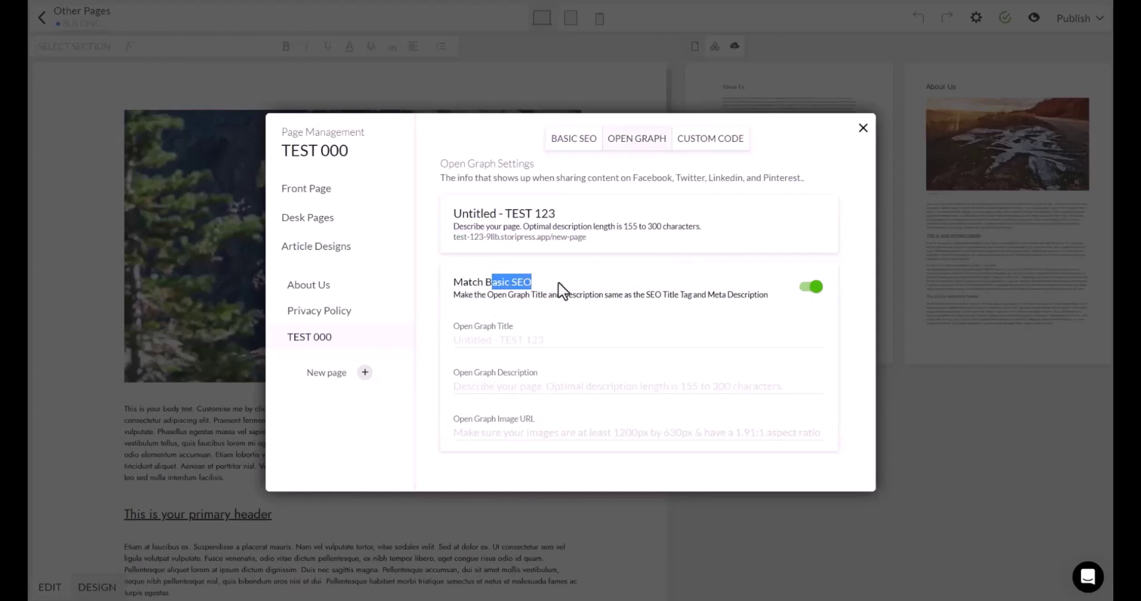
click(324, 286)
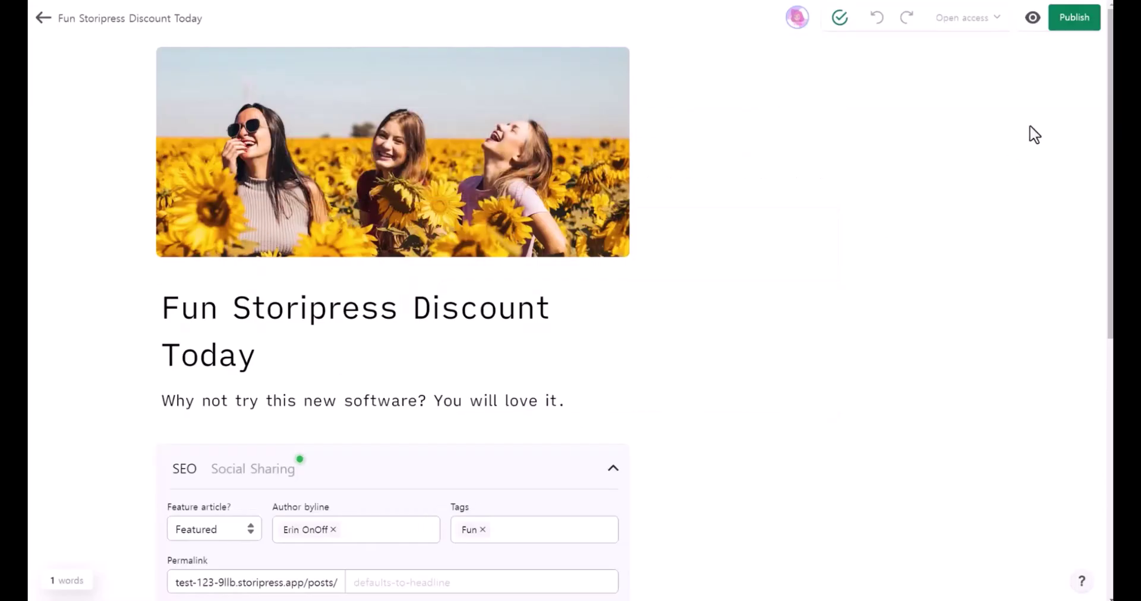
Step: Review the SEO guidance for the Fun Storipress Discount Today story and publish it immediately
click(1083, 27)
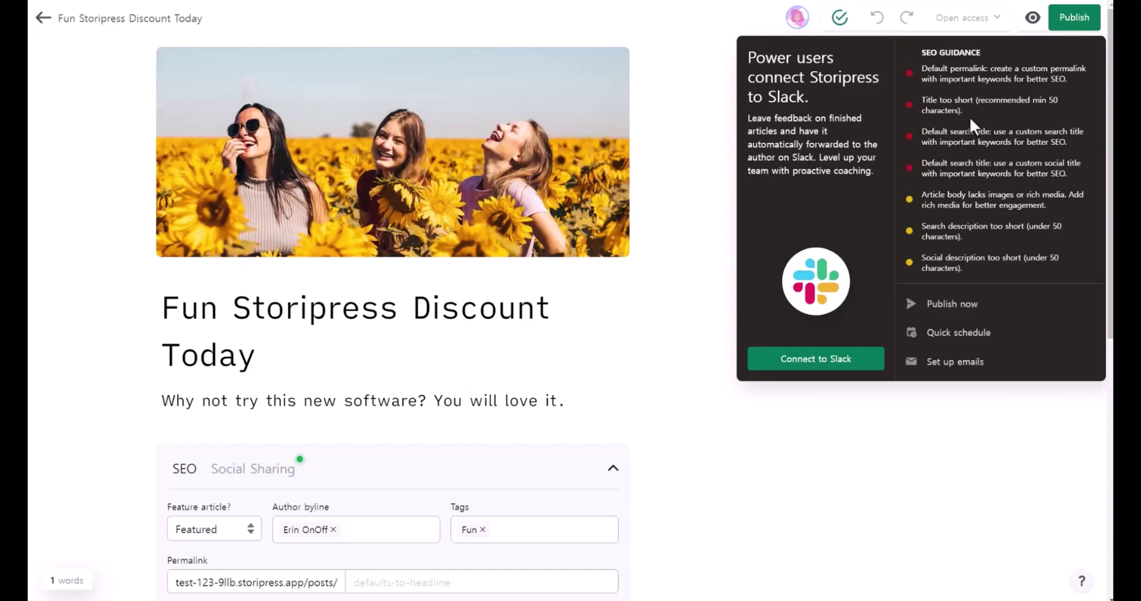
scroll(385, 372, down, 5)
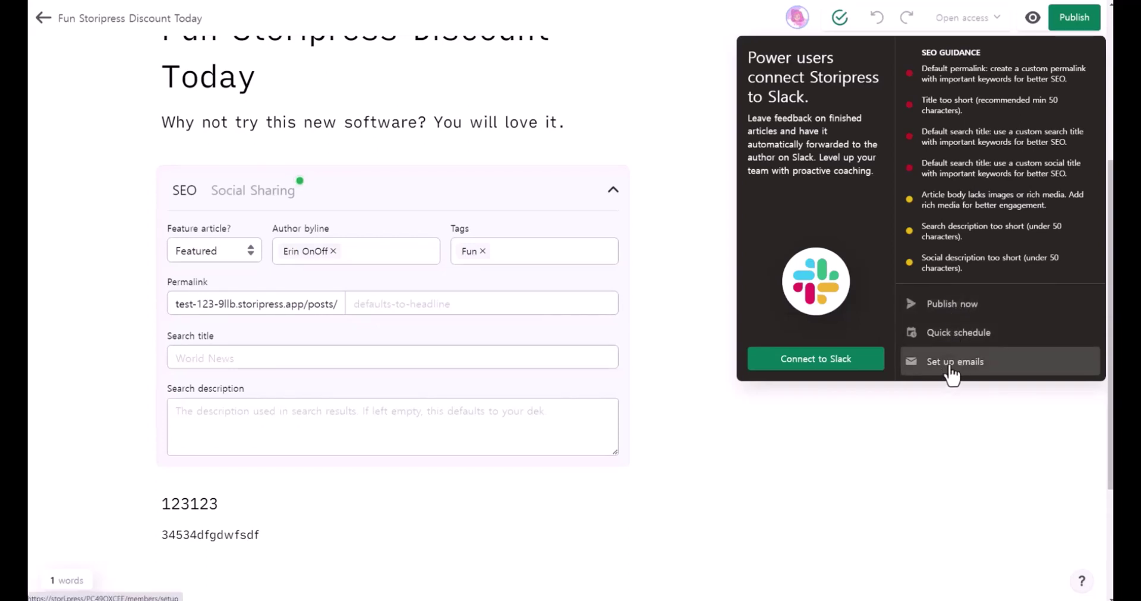
click(953, 306)
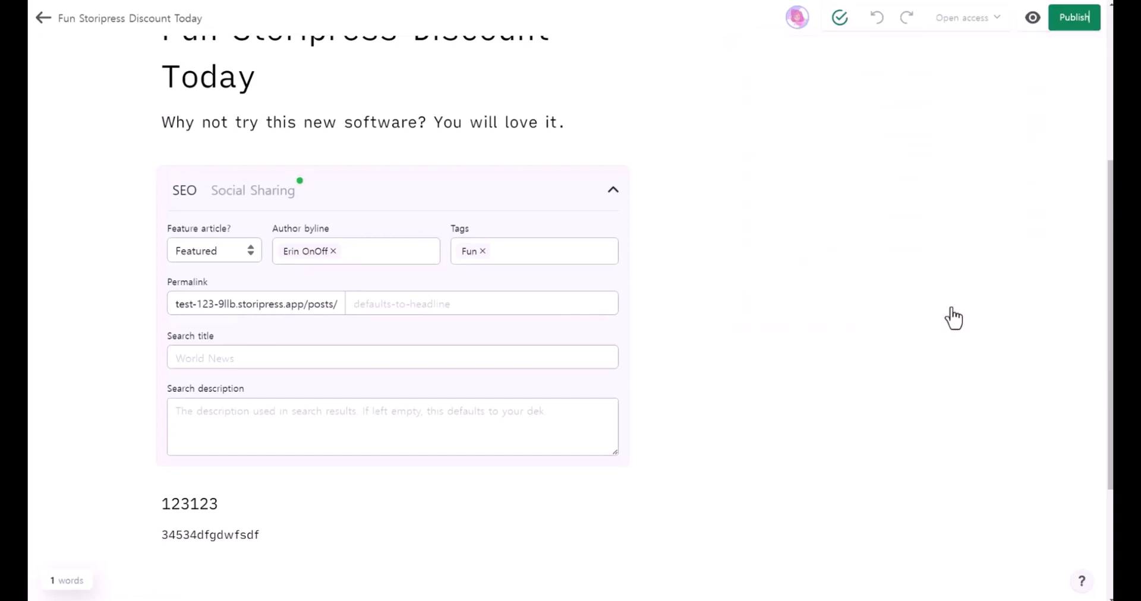
scroll(649, 208, up, 5)
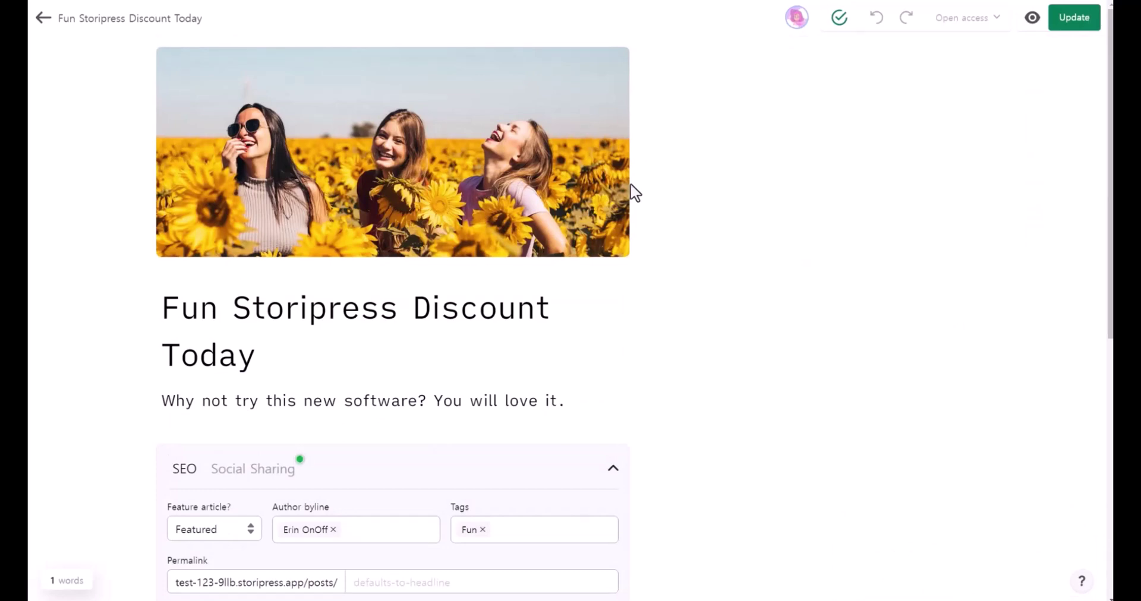
Step: Append " sdfsd" to the last body line of the published story and push the changes live
scroll(570, 186, down, 8)
click(287, 338)
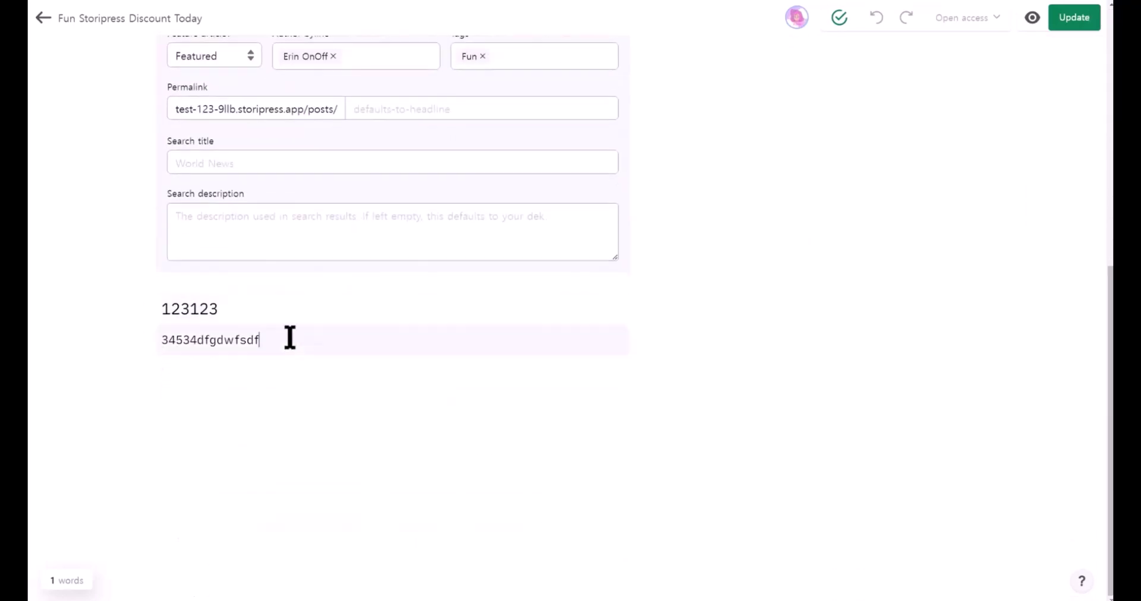
text(sdfsd)
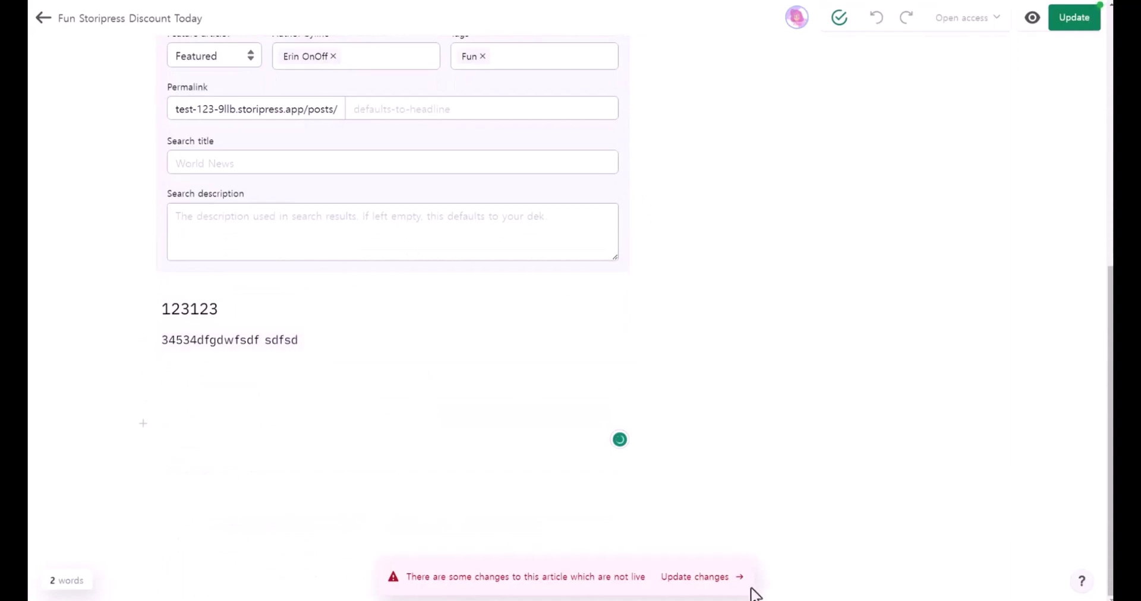
click(694, 577)
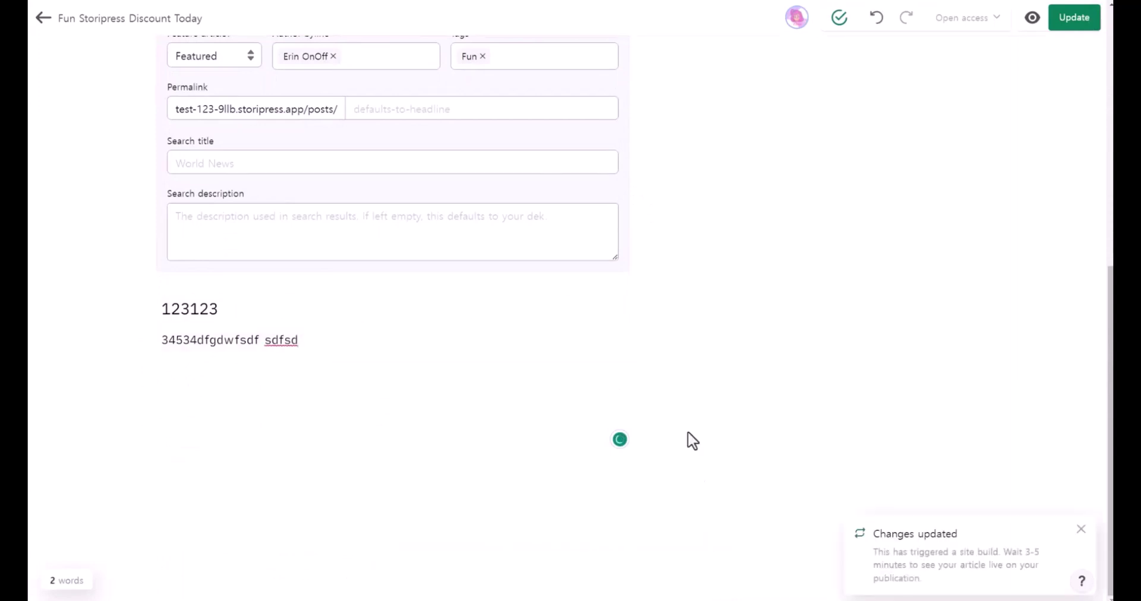
Step: Go to the live publication and open the Fun Storipress Discount Today article from its front page
click(1072, 24)
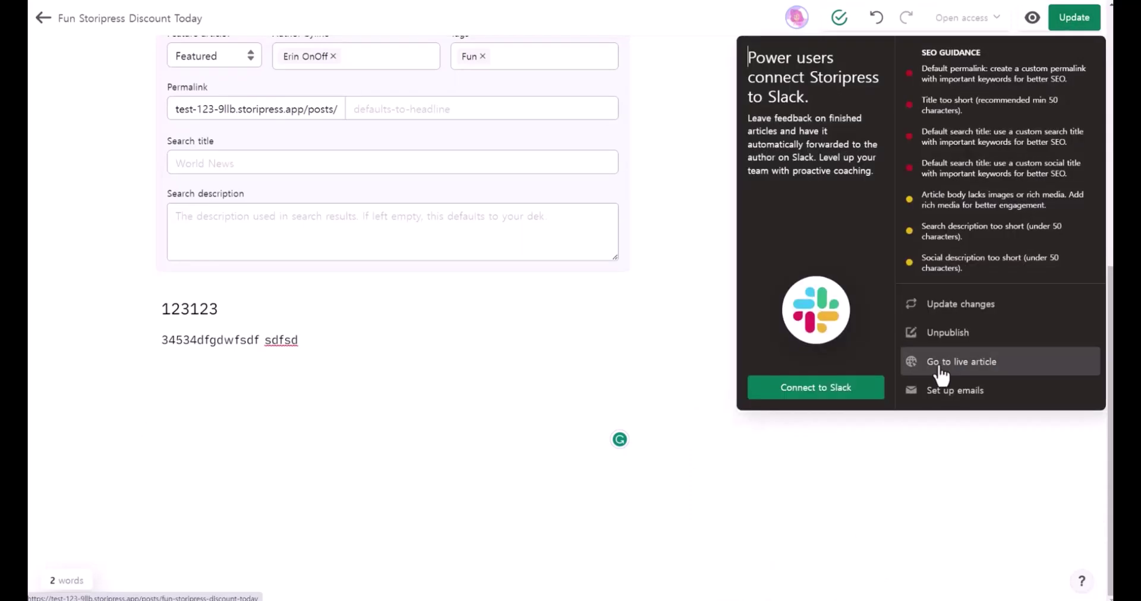
click(984, 364)
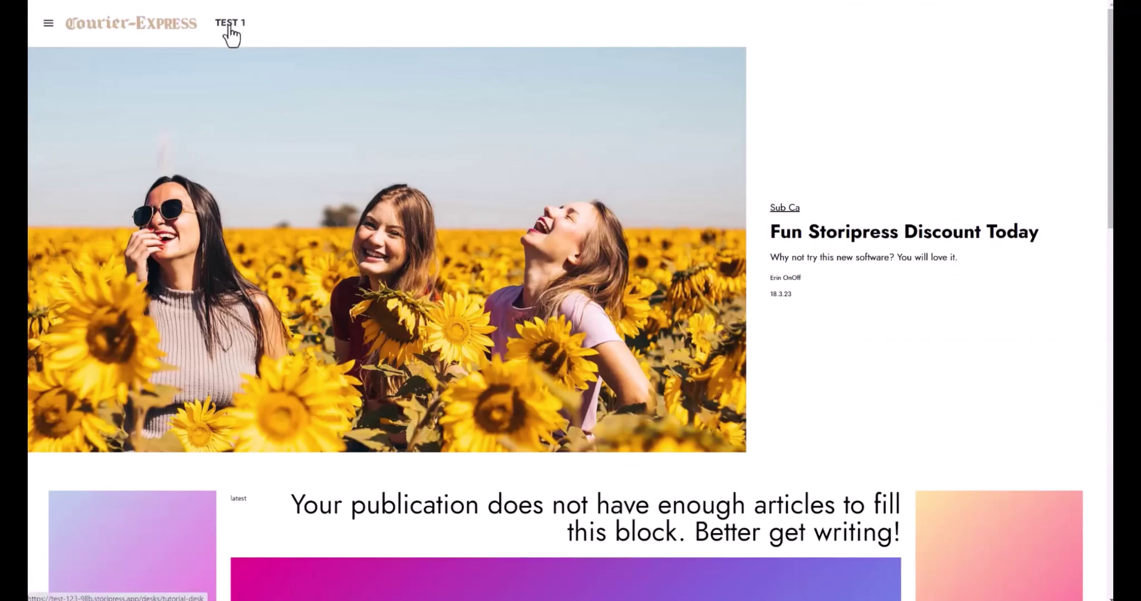
click(783, 238)
Step: Check the live article's headline, hero image, byline, desk label and body text, and open the site's navigation menu
scroll(706, 258, down, 2)
triple_click(184, 238)
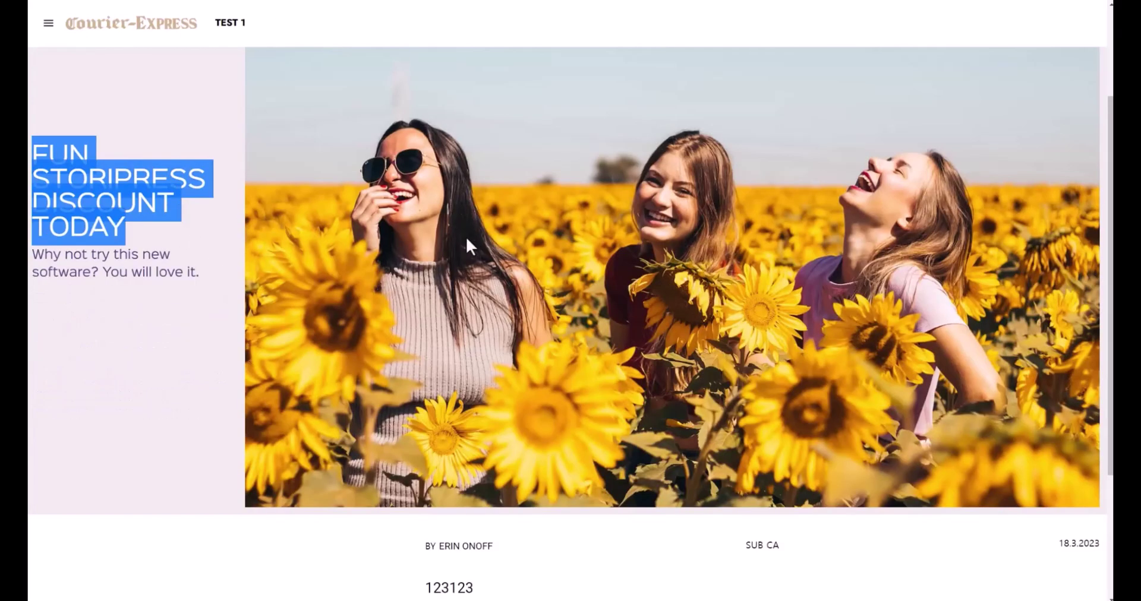
scroll(480, 176, down, 3)
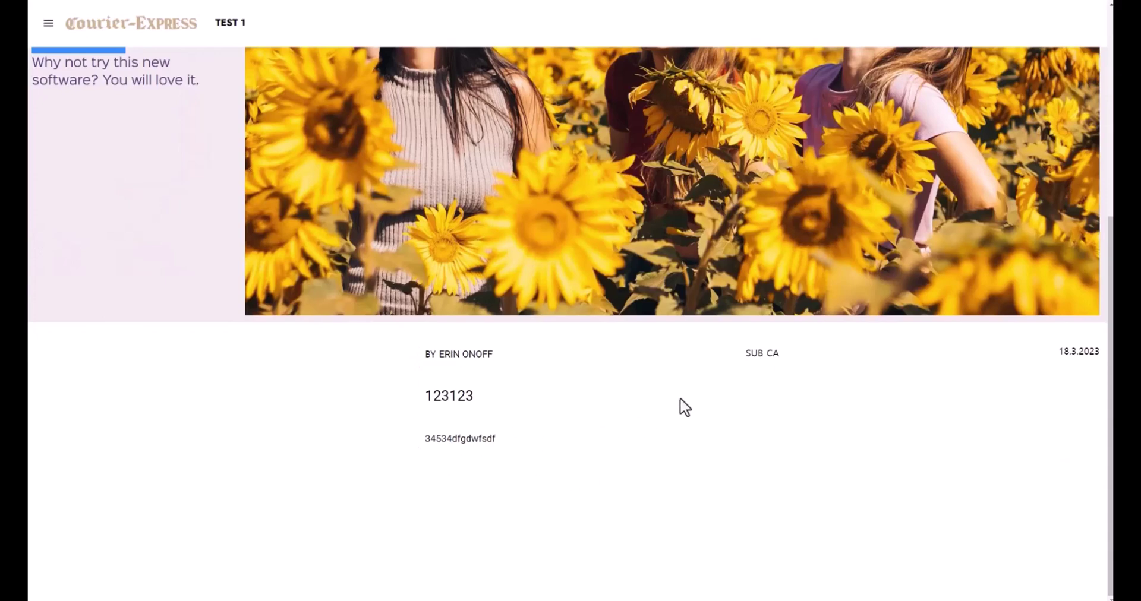
drag(750, 354, 775, 355)
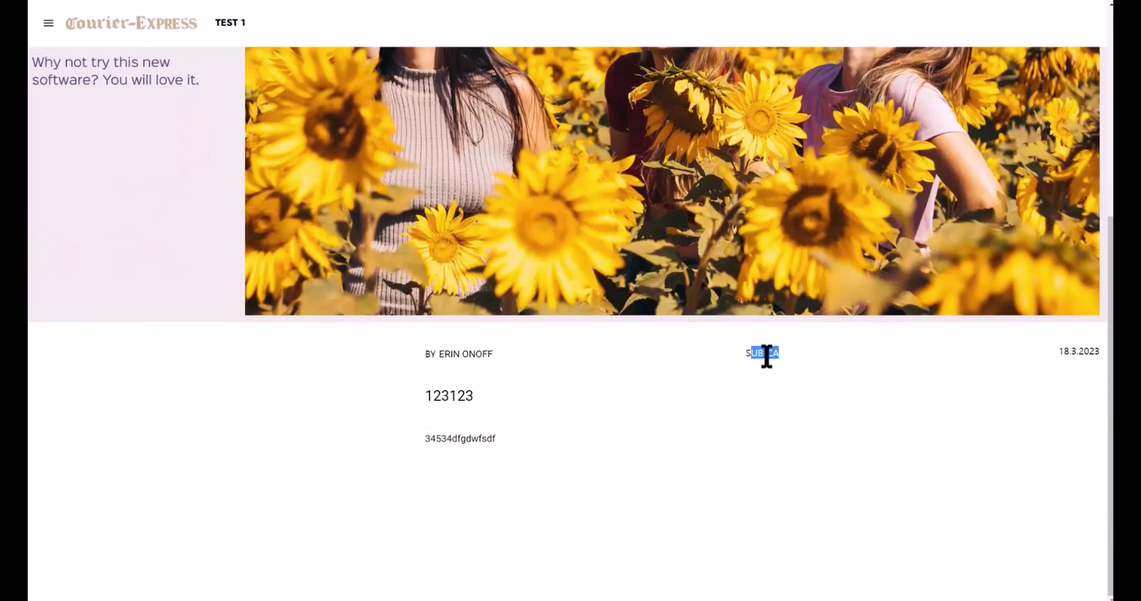
scroll(370, 400, up, 5)
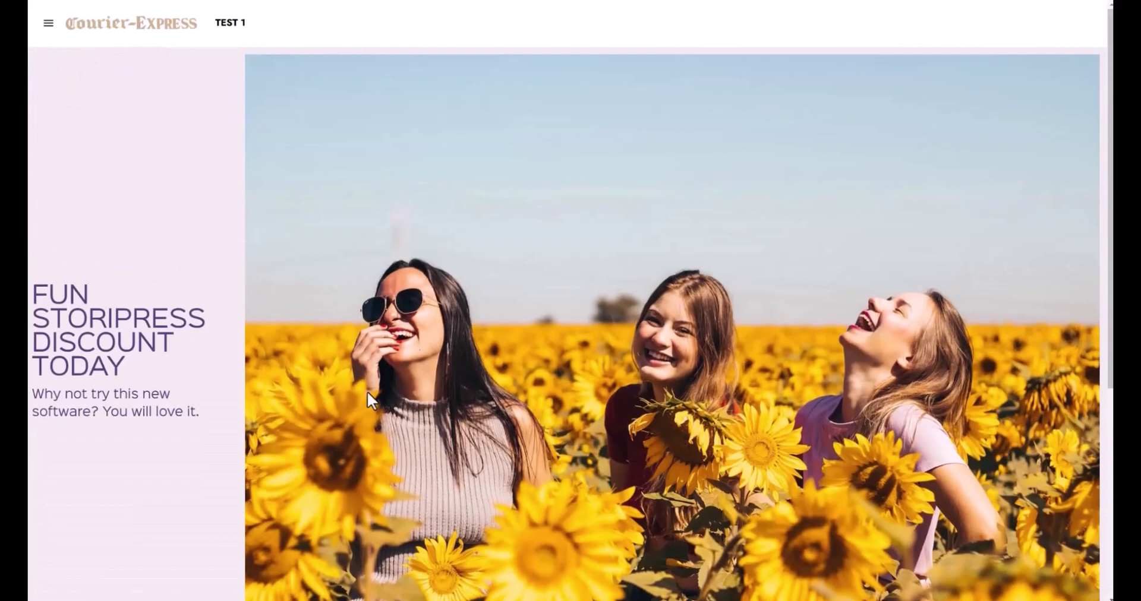
click(47, 25)
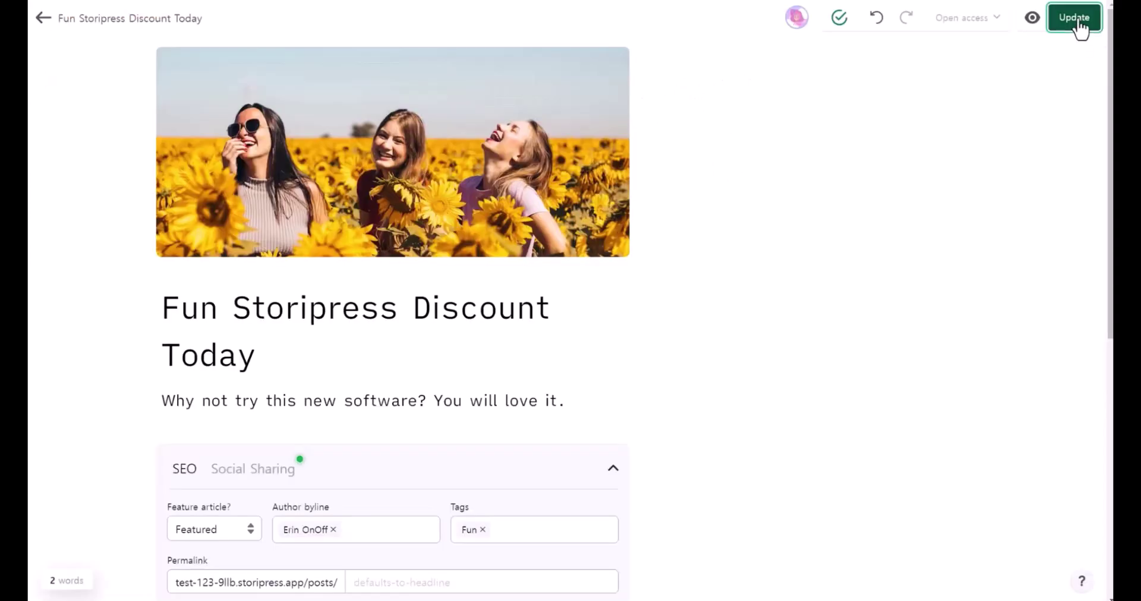
Step: View the email subscription setup for the published story, including paid subscriptions and newsletters, and close it without saving
click(1075, 18)
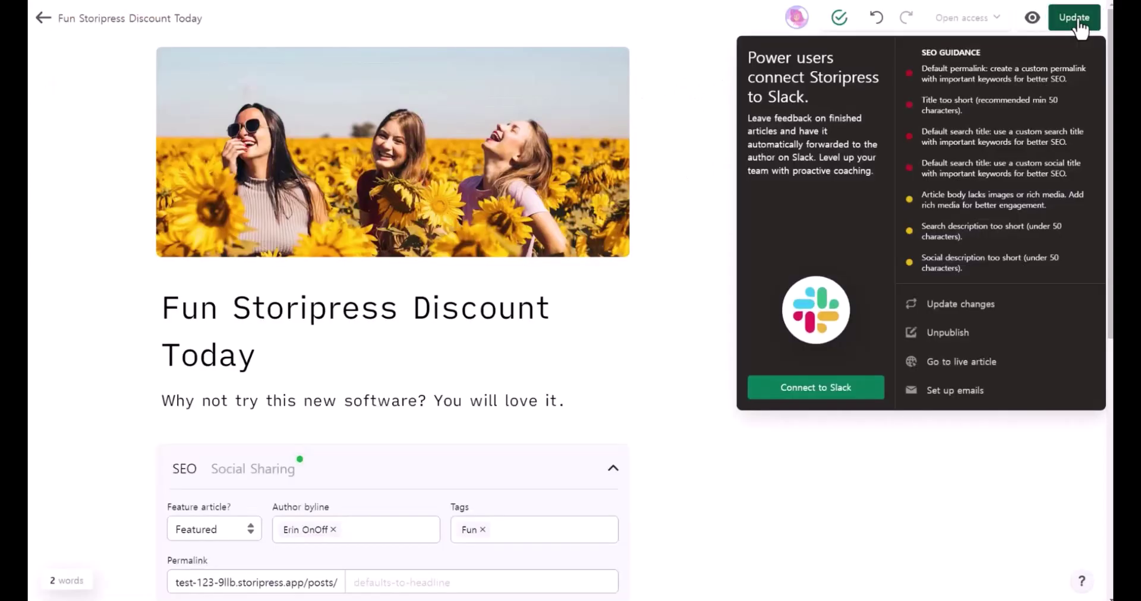
click(957, 393)
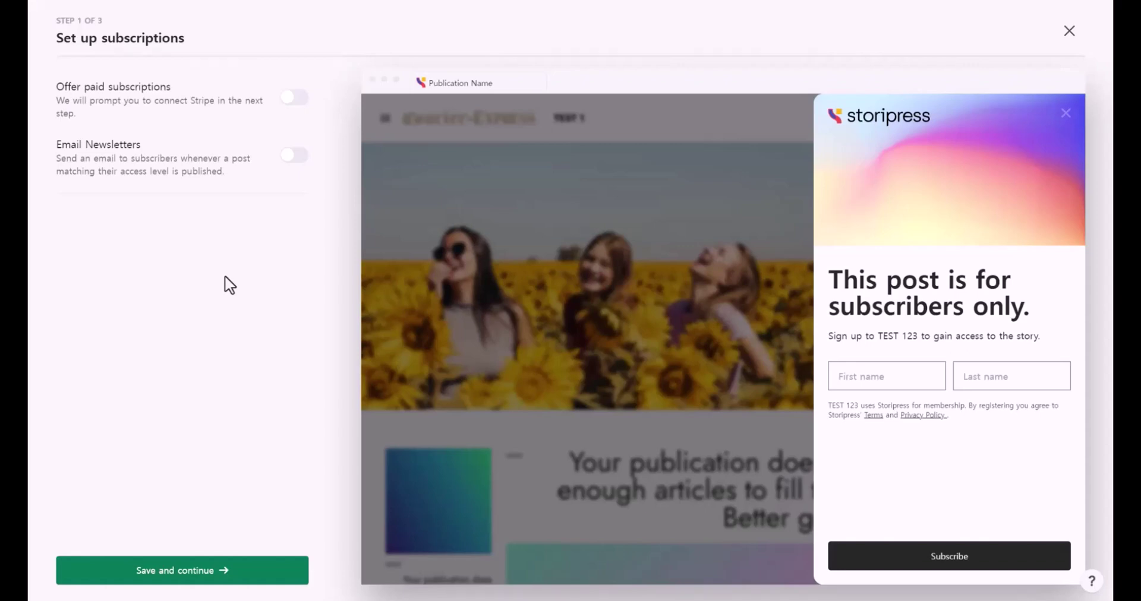
click(1070, 30)
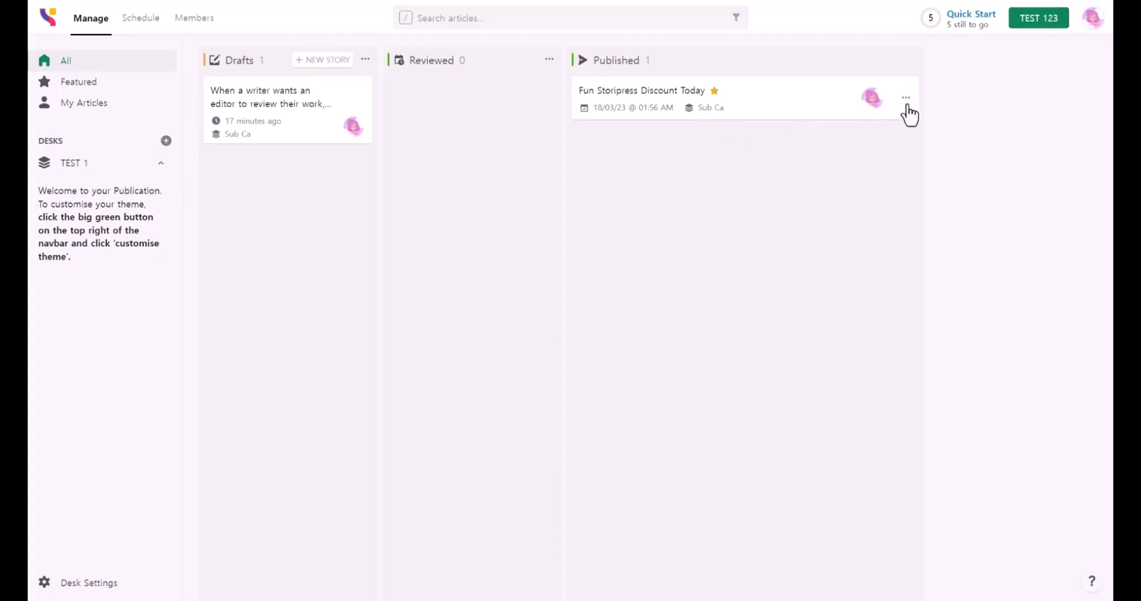
Step: Unfeature the published Fun Storipress Discount Today story and delete the remaining article from Drafts
click(904, 106)
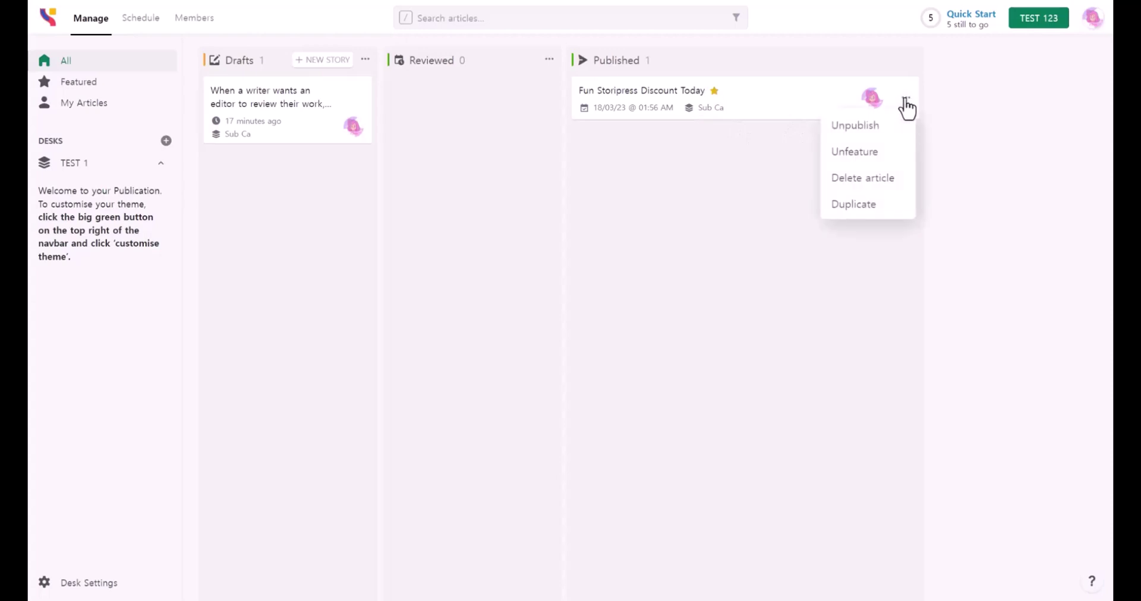
click(854, 153)
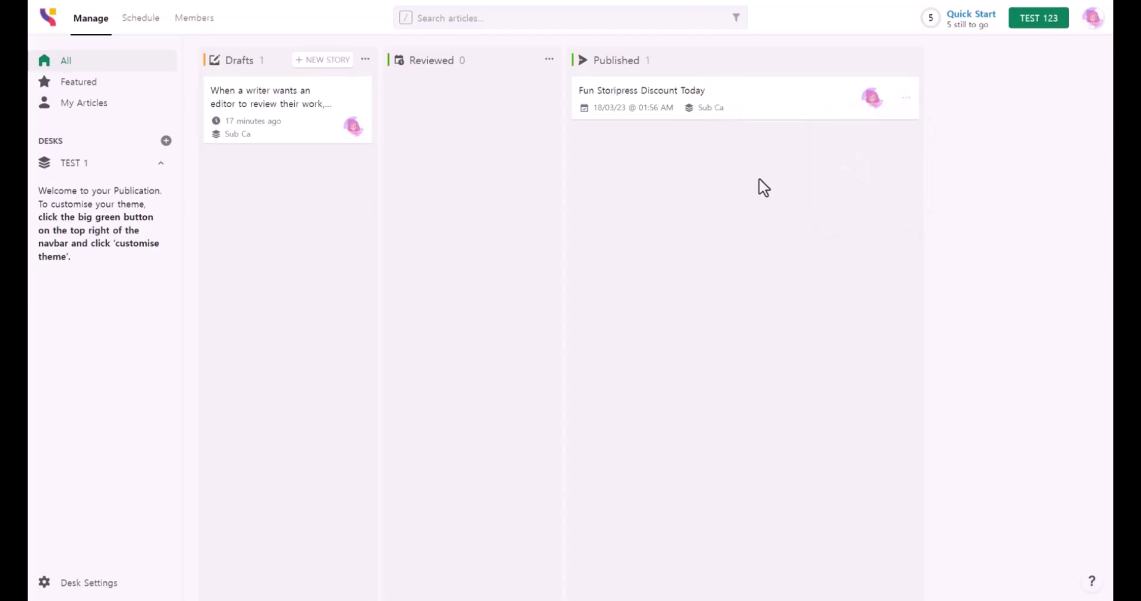
click(359, 90)
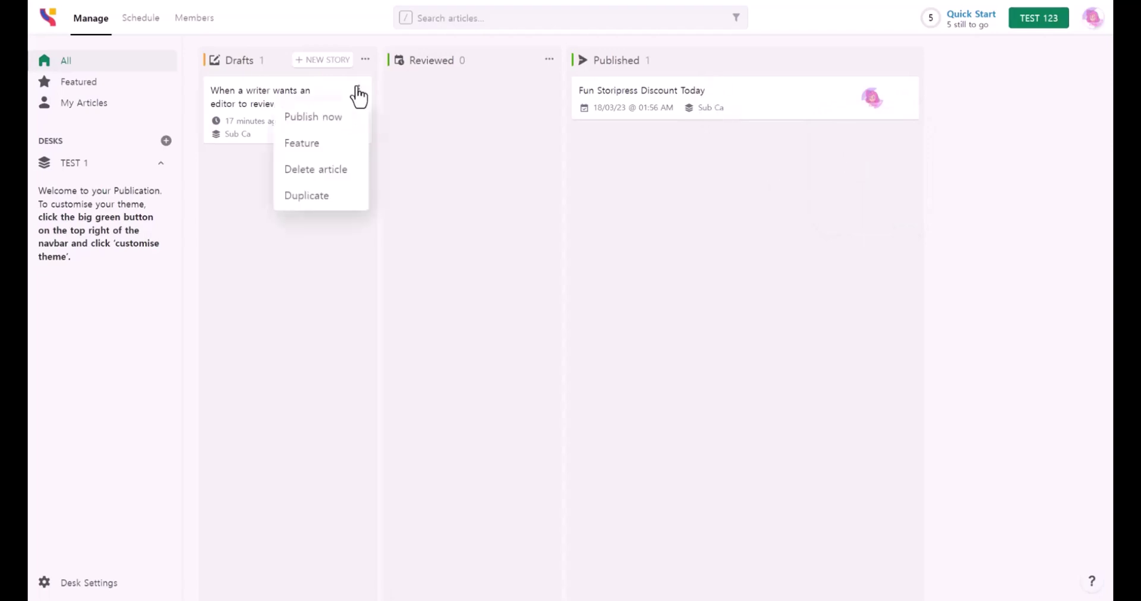
click(313, 175)
click(461, 334)
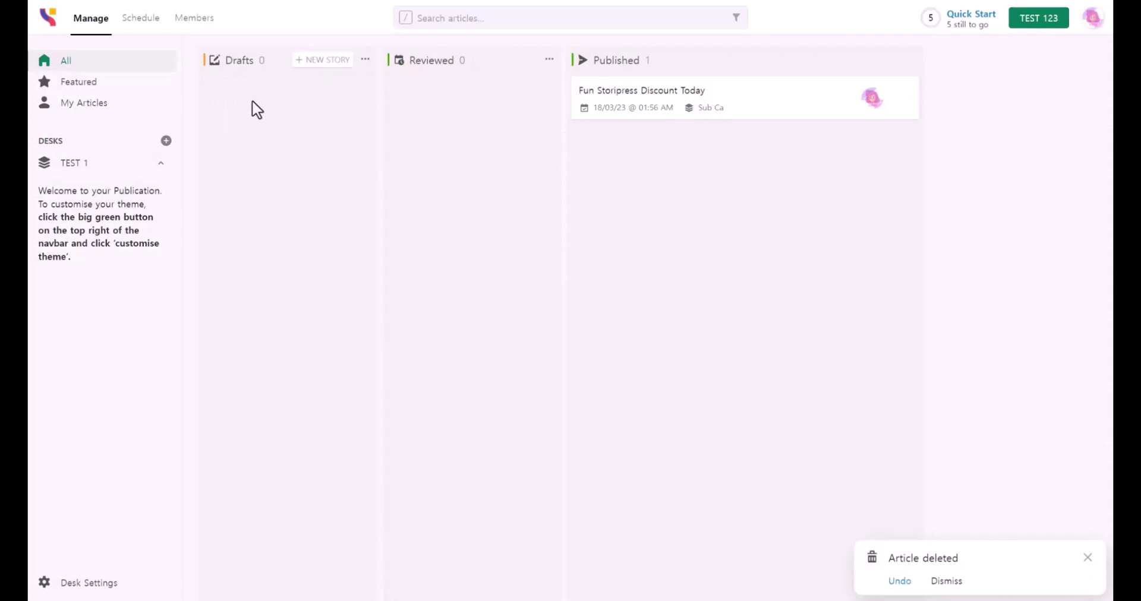
Step: Look over the March 2023 publishing calendar, dismiss the new story form and try to open the Members section
click(139, 19)
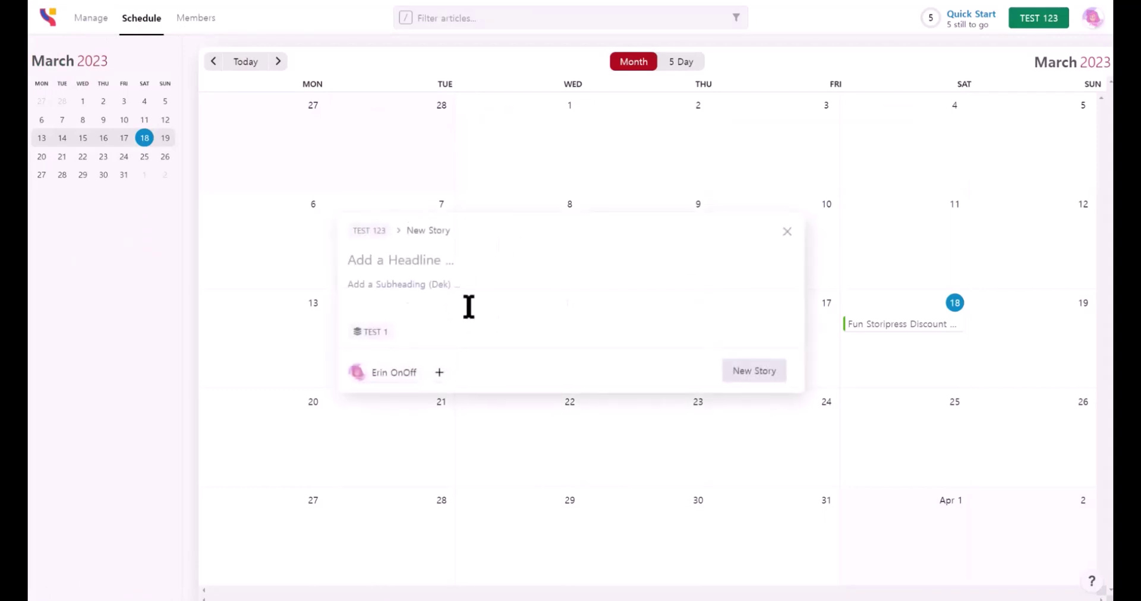
click(786, 237)
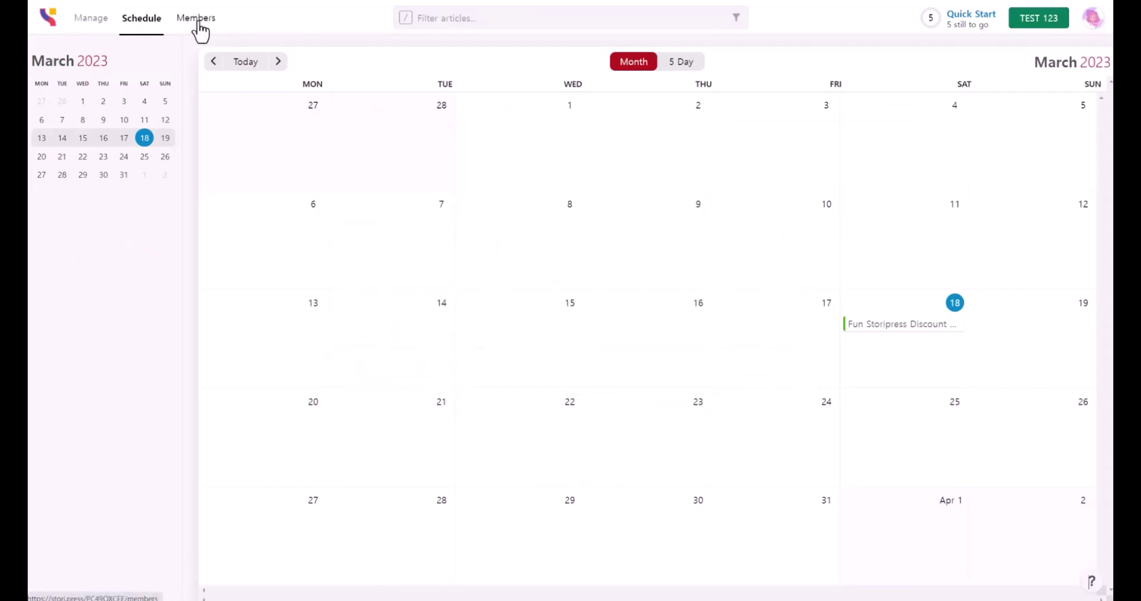
click(195, 26)
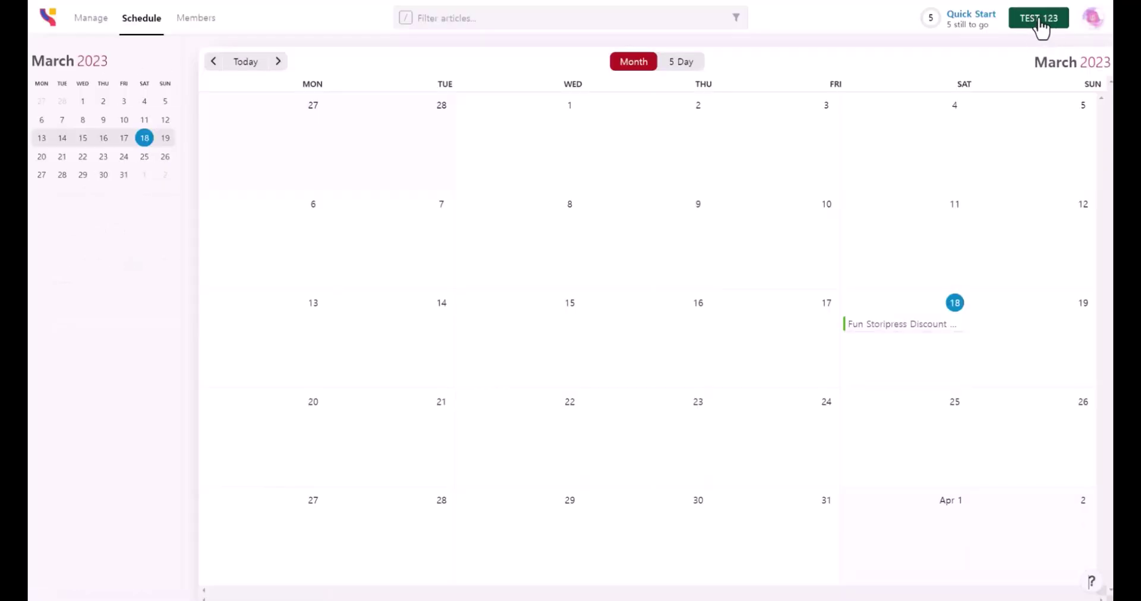
Step: Review the TEST 123 publication details, including the available default languages and timezones, without changing them
click(1040, 19)
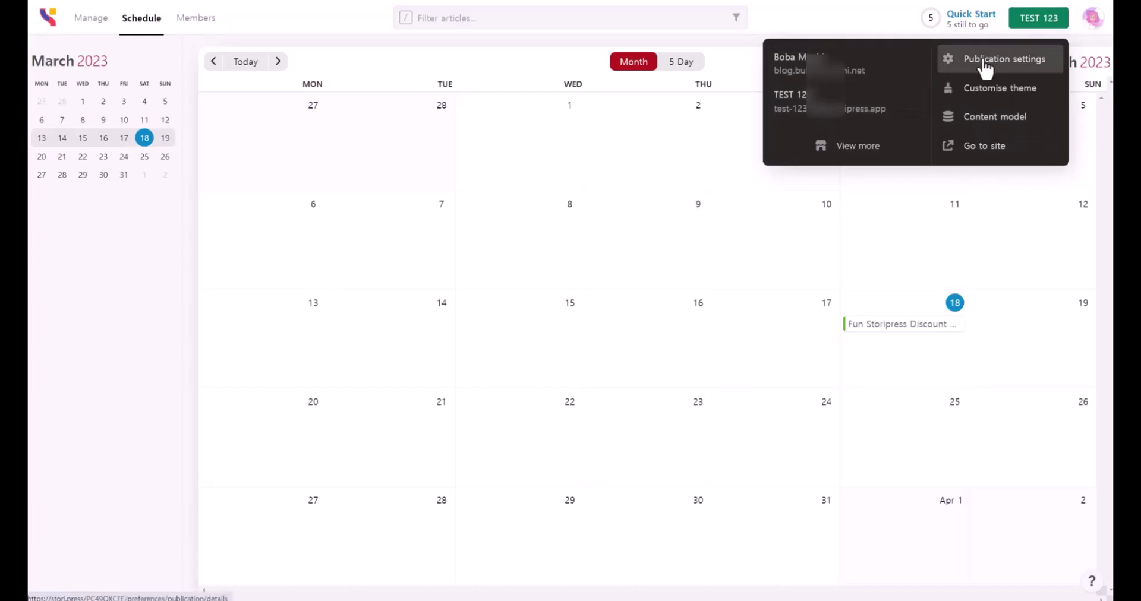
click(984, 69)
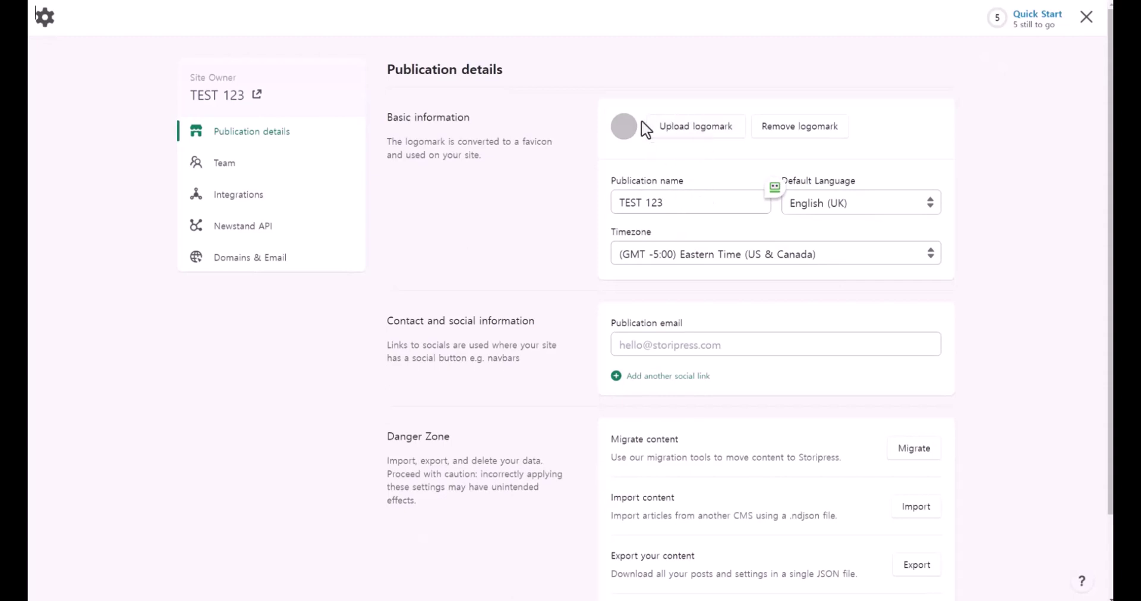
click(881, 212)
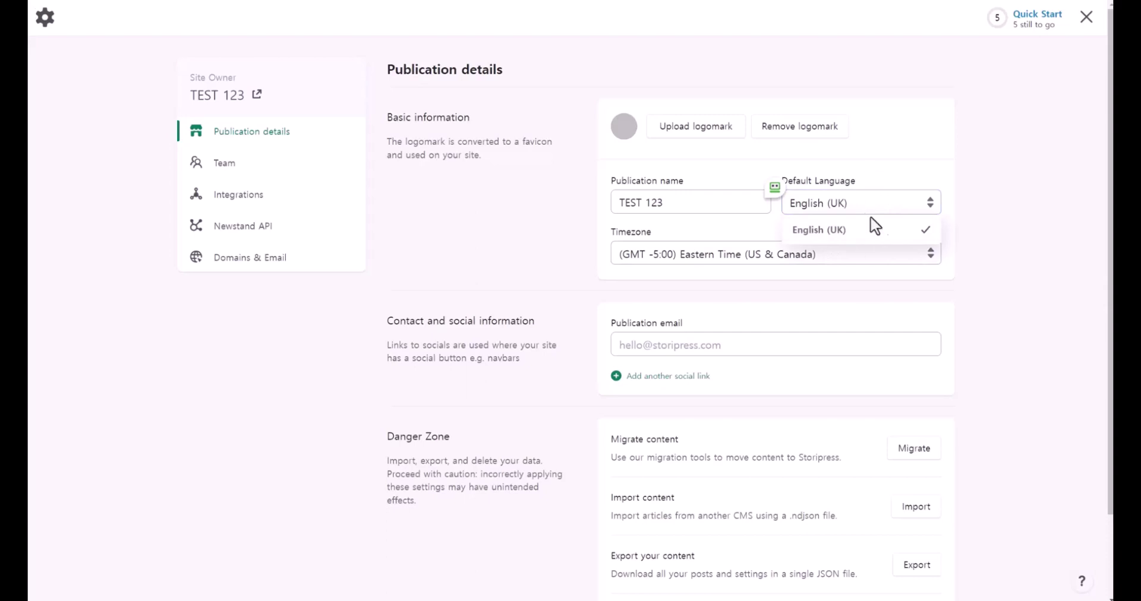
click(827, 228)
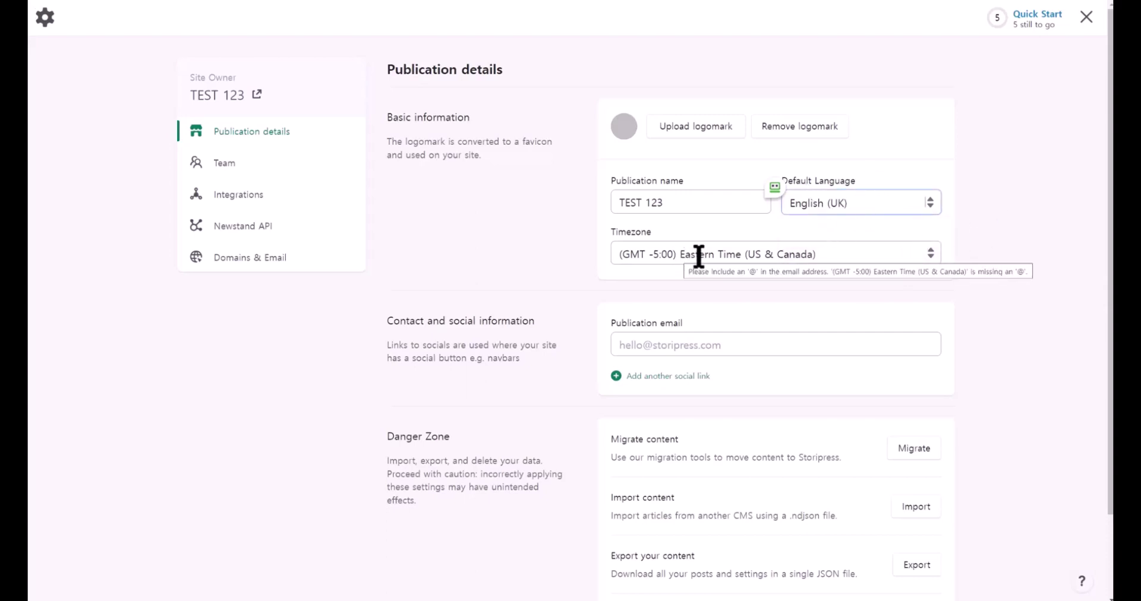
drag(679, 255, 785, 255)
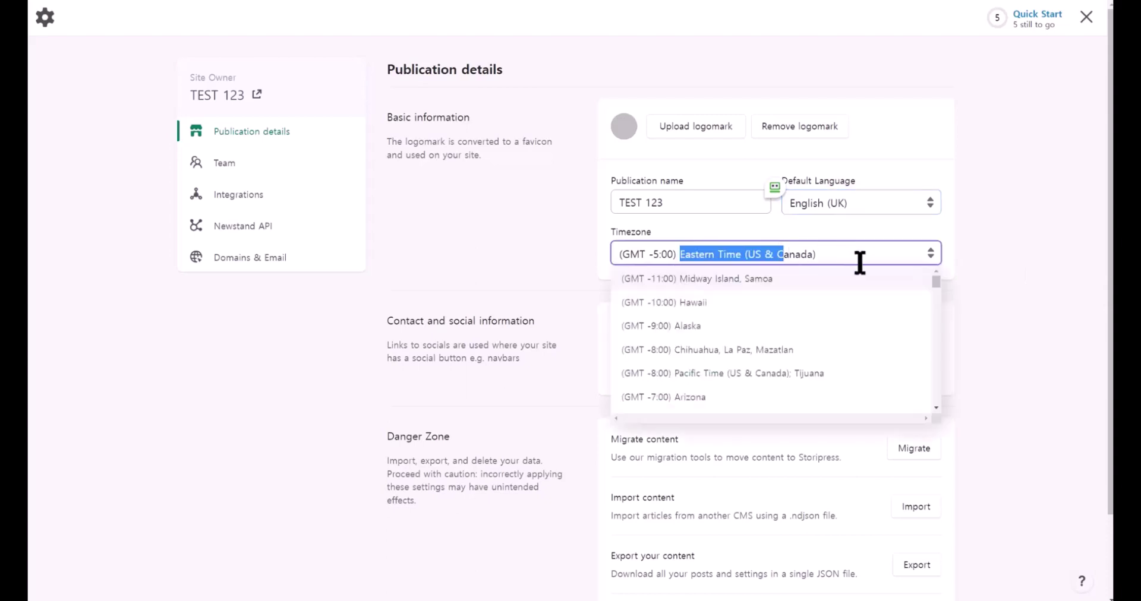
click(1012, 255)
scroll(1006, 339, down, 2)
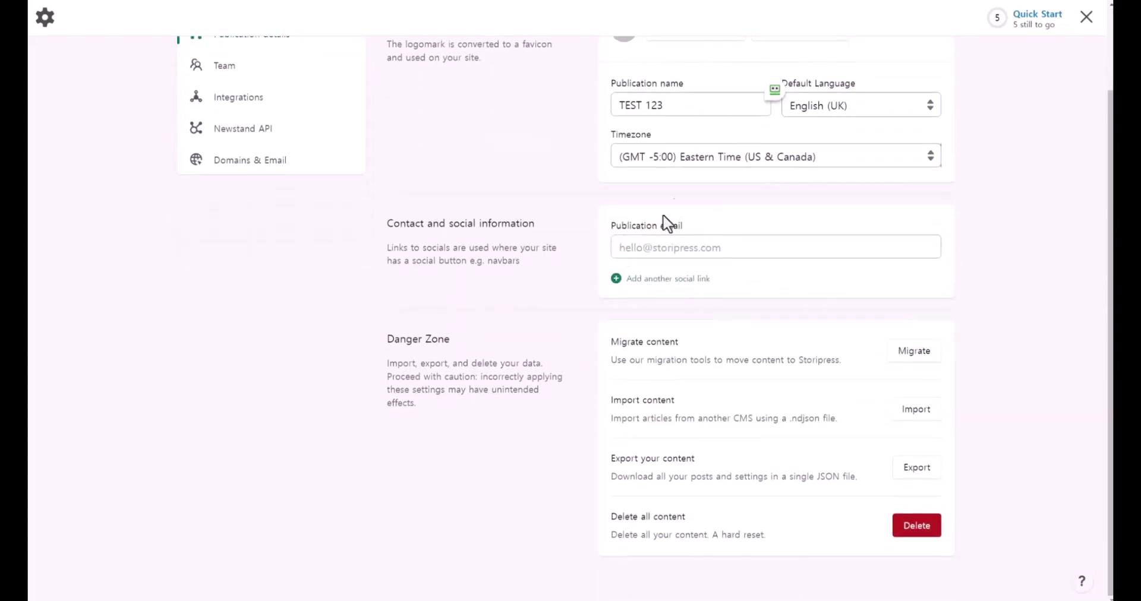
Step: Examine the Danger Zone options and publication name, opening the confirmation for deleting all content and leaving it without entering a password
triple_click(418, 339)
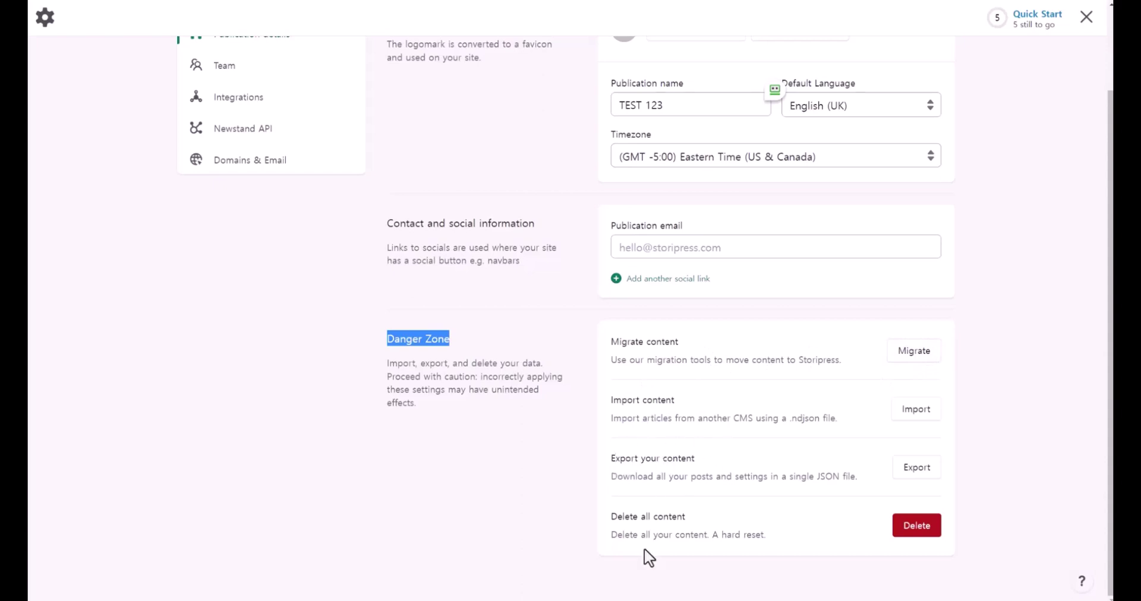
click(561, 529)
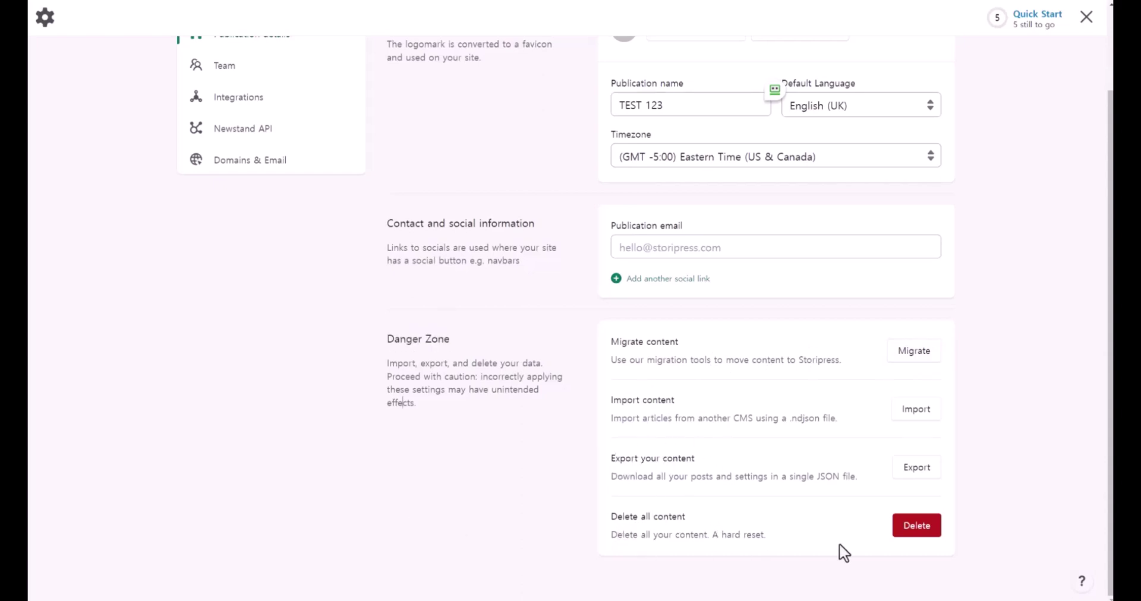
click(918, 534)
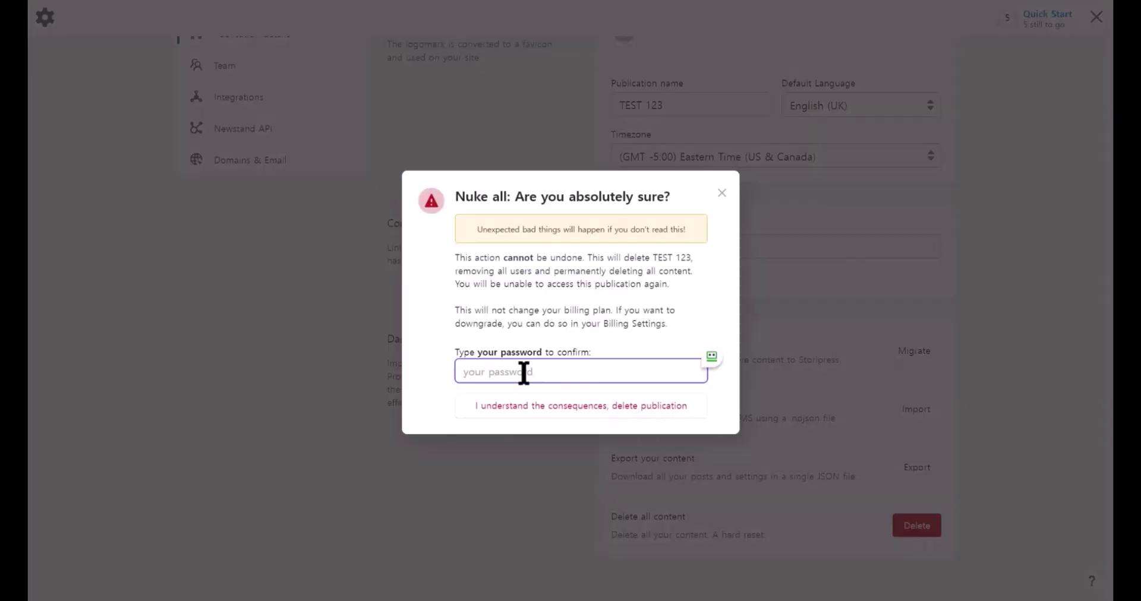
click(517, 409)
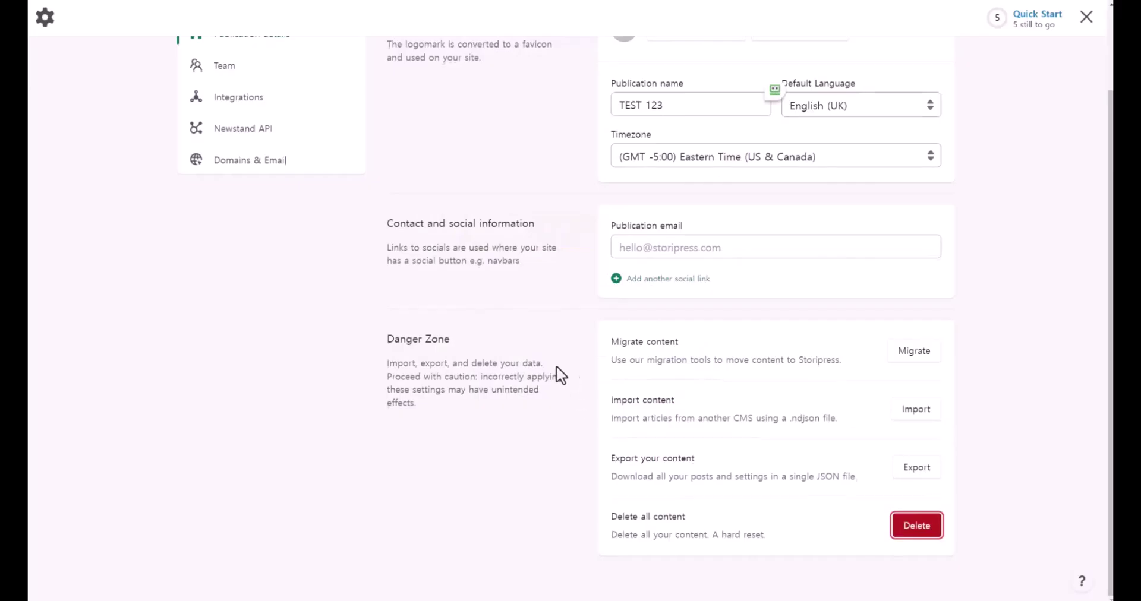
scroll(562, 375, up, 2)
drag(191, 95, 244, 96)
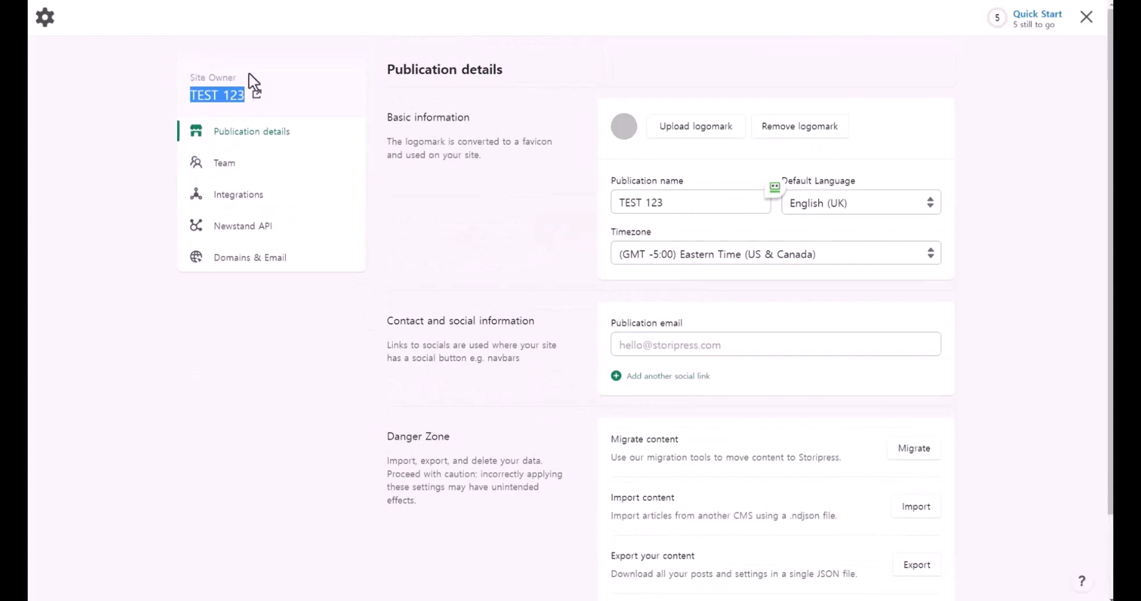
scroll(300, 369, down, 2)
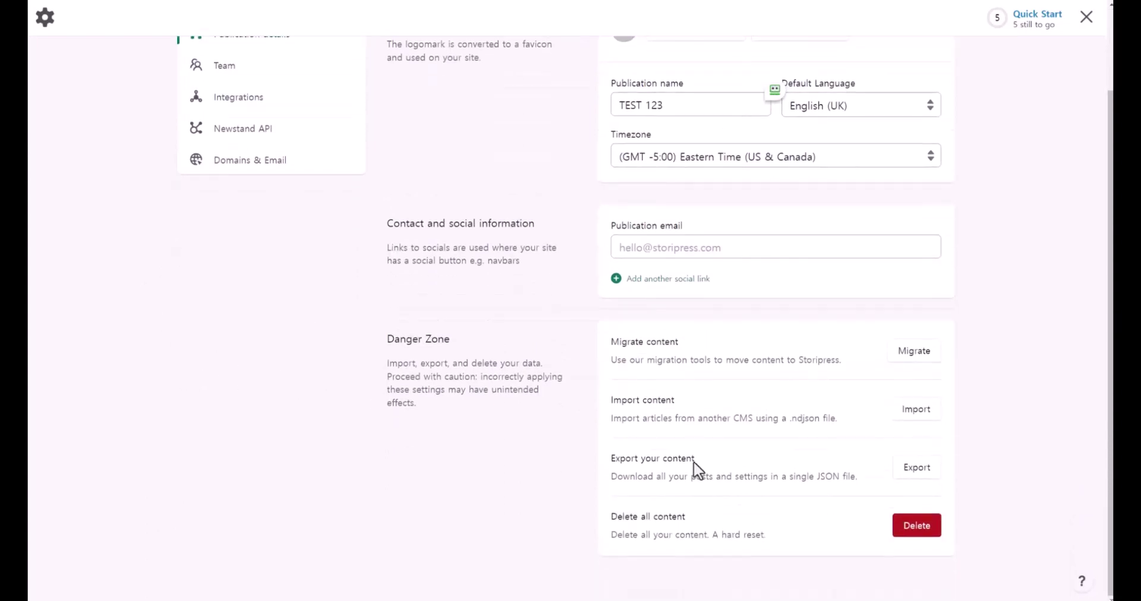
scroll(248, 153, up, 2)
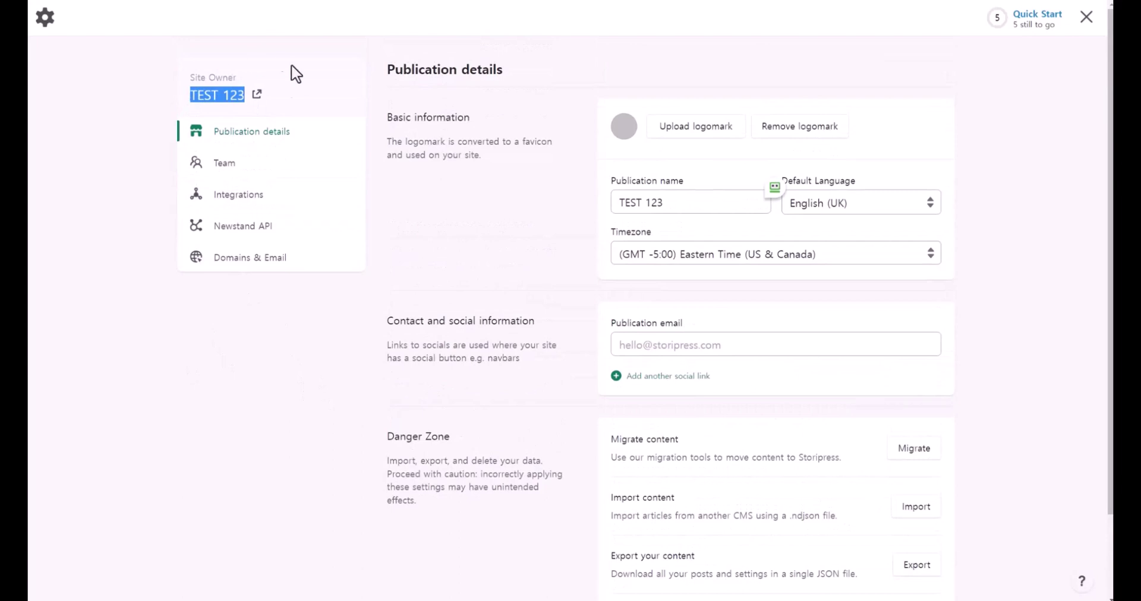
click(103, 182)
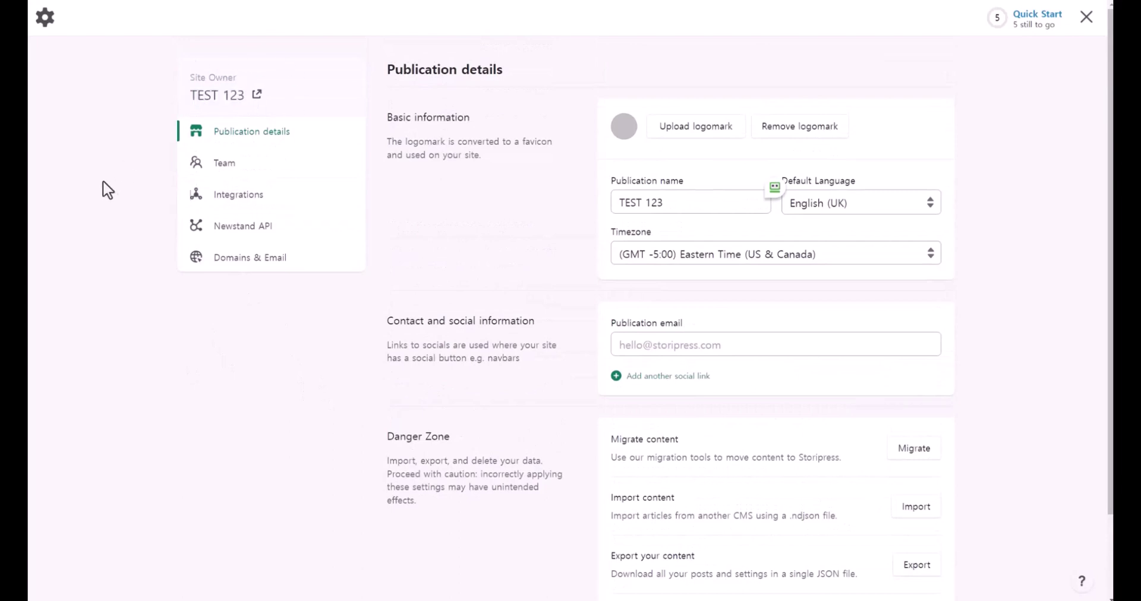
Step: Review the Team, Integrations and Newstand API settings, switching the Header/Footer Code integration on and off again
click(226, 172)
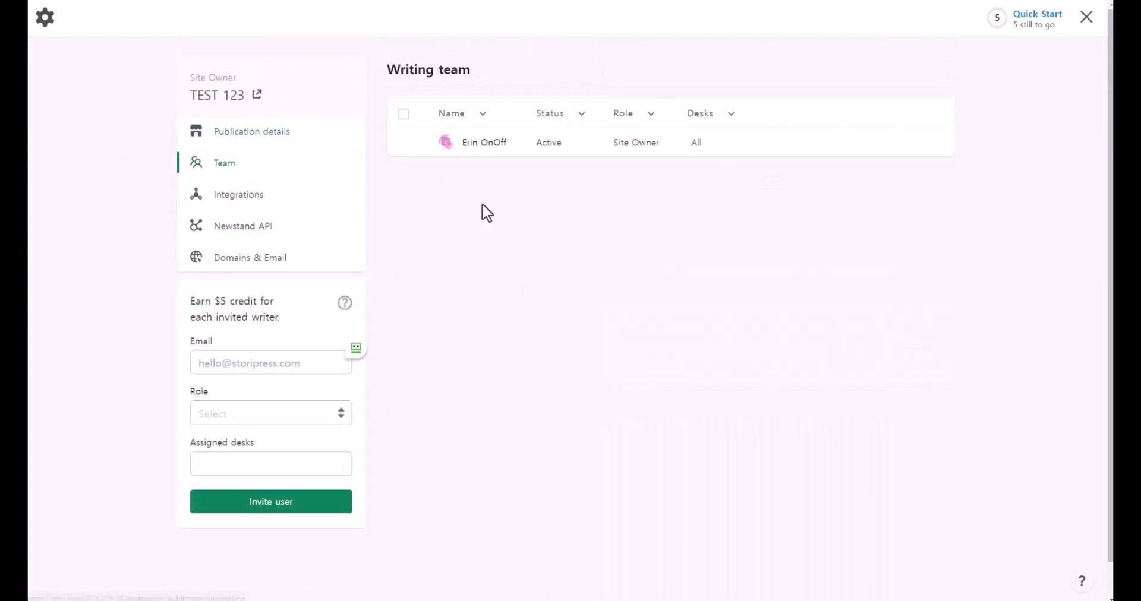
click(238, 199)
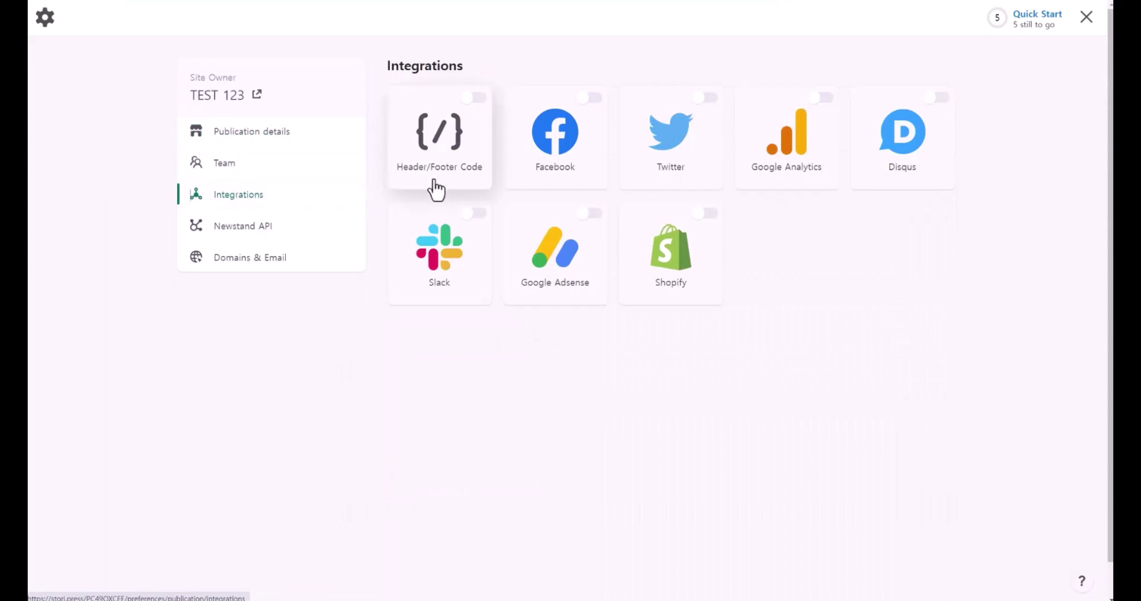
click(477, 99)
click(476, 102)
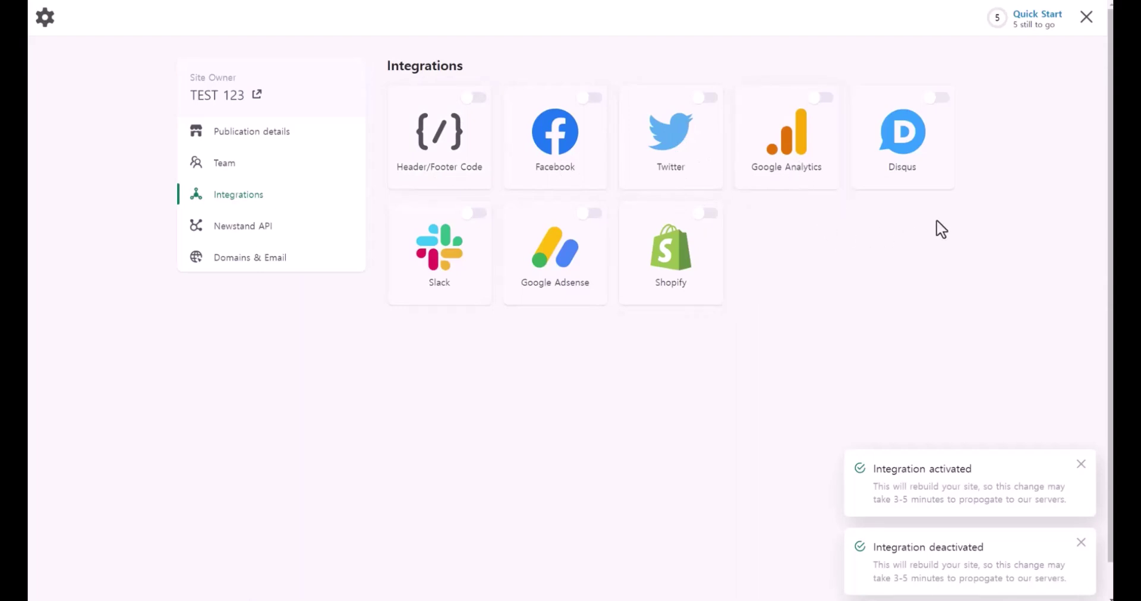
click(340, 220)
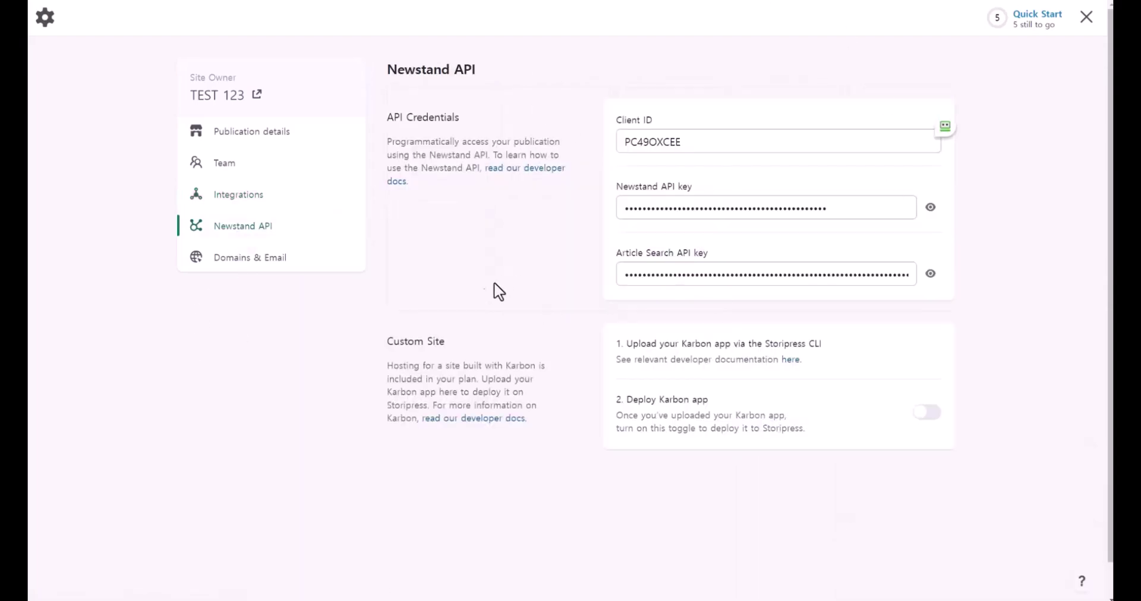
click(268, 259)
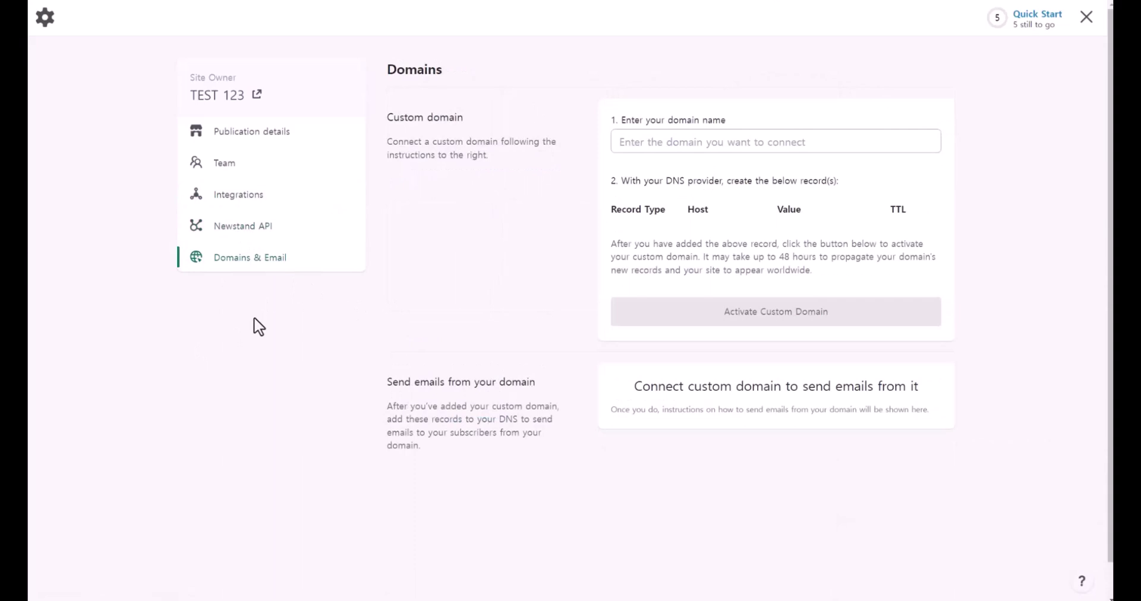
click(700, 141)
text(www.)
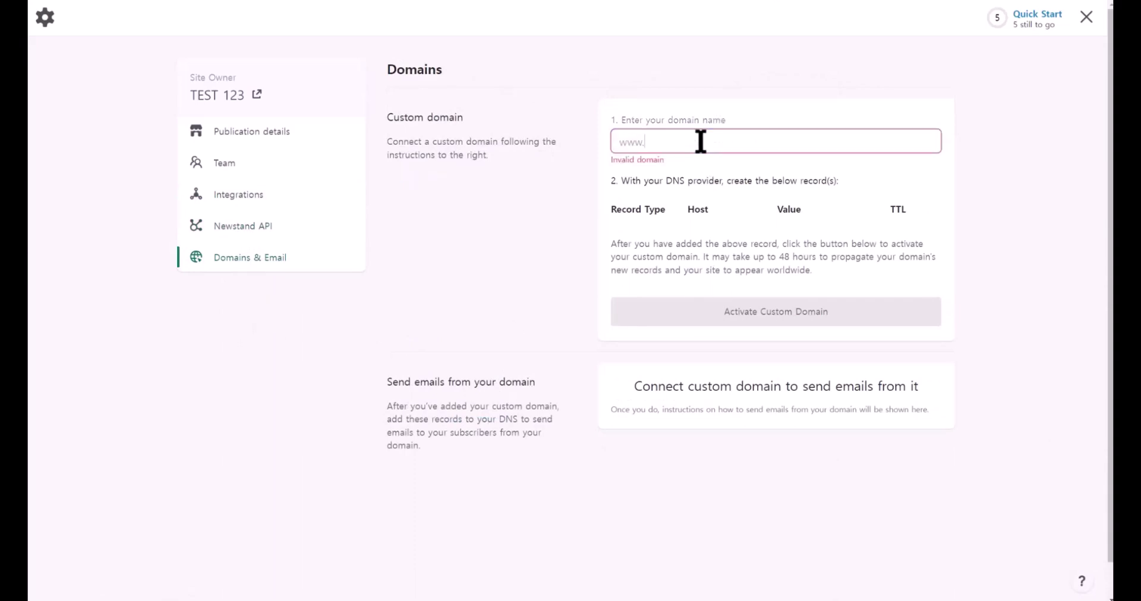
text(google.com)
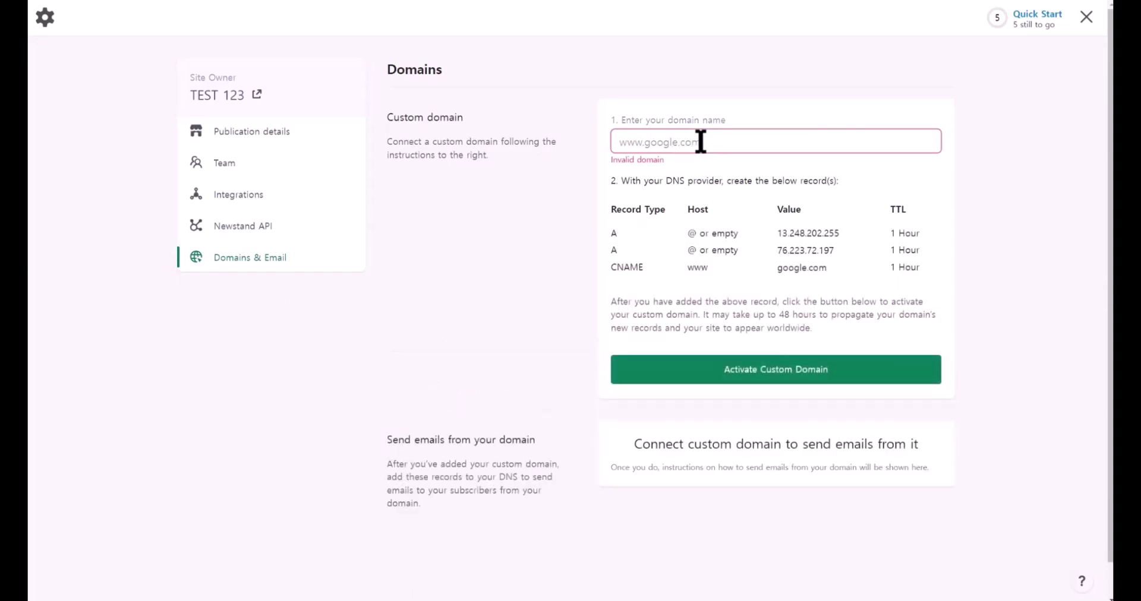
click(420, 143)
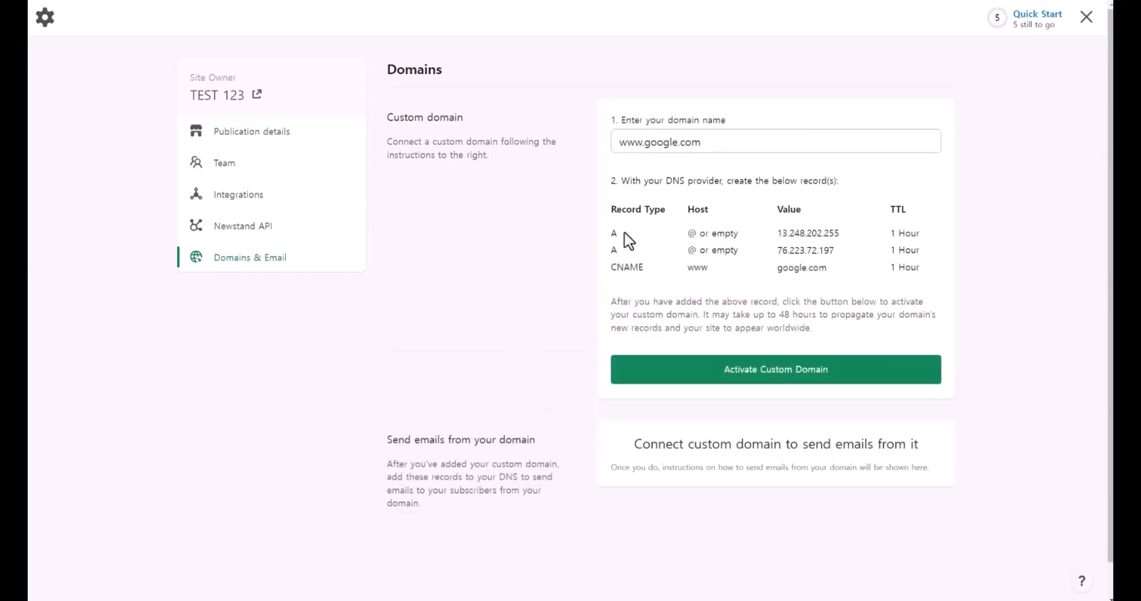
Step: Change the custom domain entry to blog.google.com and examine the DNS record it requires
double_click(630, 142)
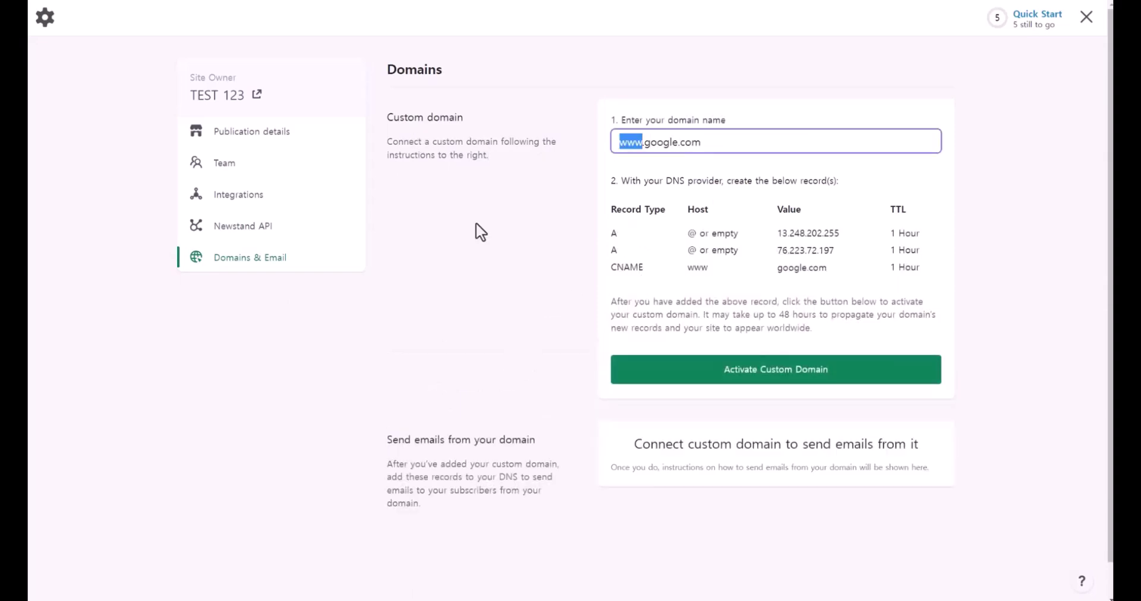
text(blog)
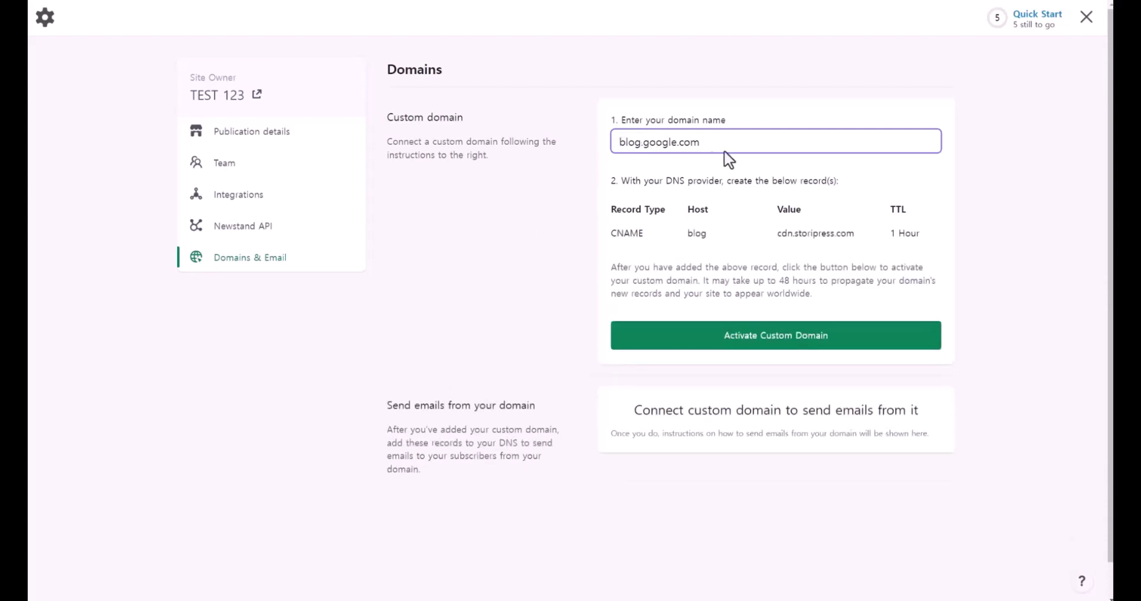
drag(612, 233, 977, 234)
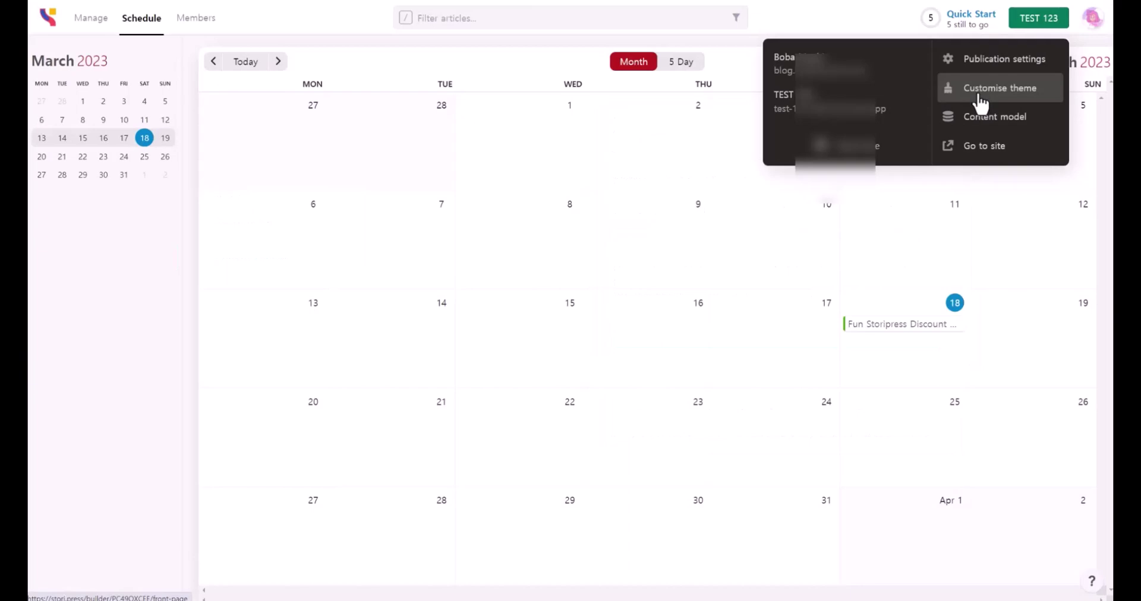
Step: Customise the theme by replacing the front page's hero header with the "Man Found Having Tea Party With Rabbit" block
click(979, 101)
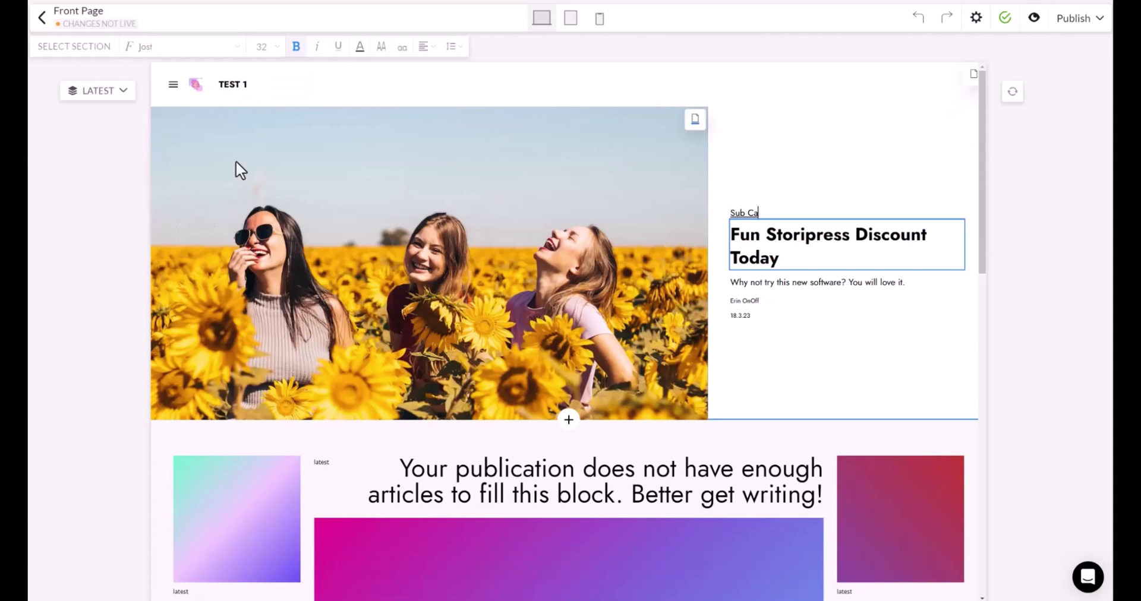
click(124, 94)
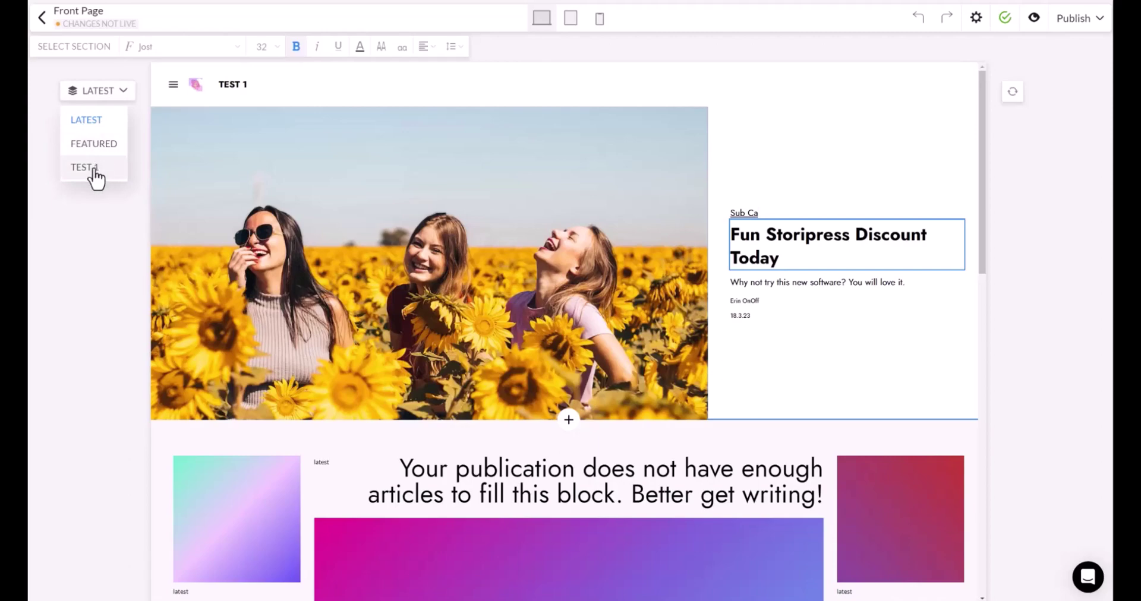
click(1013, 95)
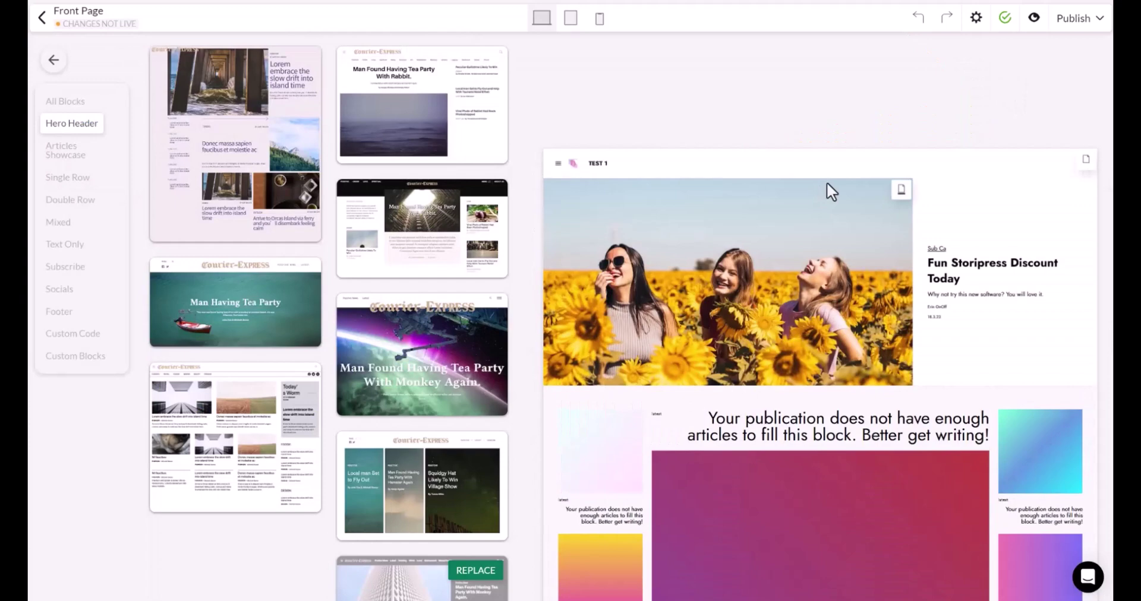
click(416, 107)
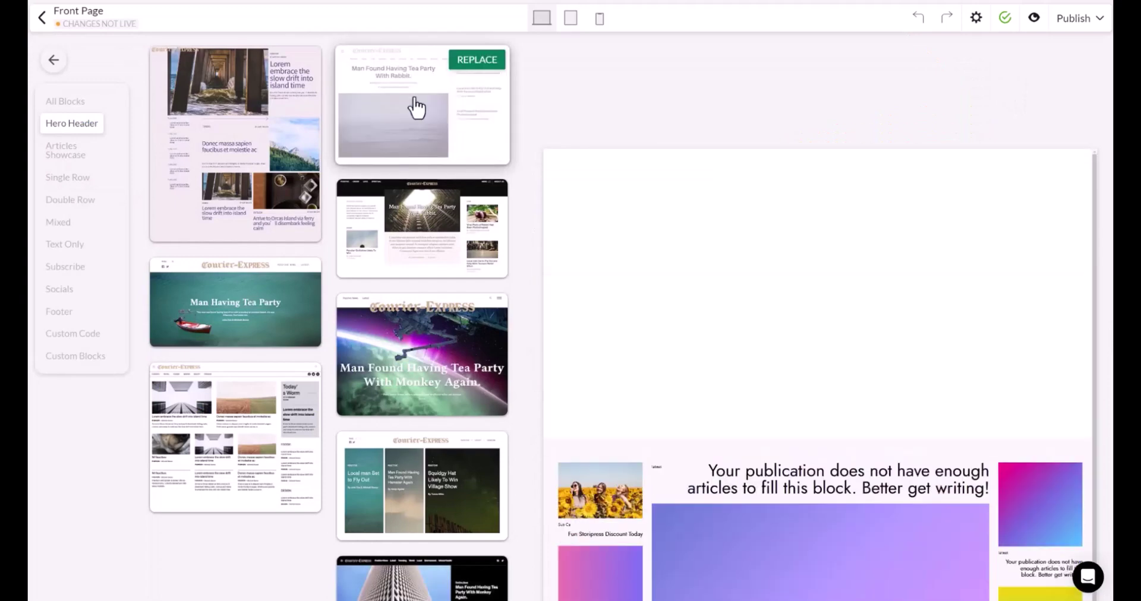
click(479, 62)
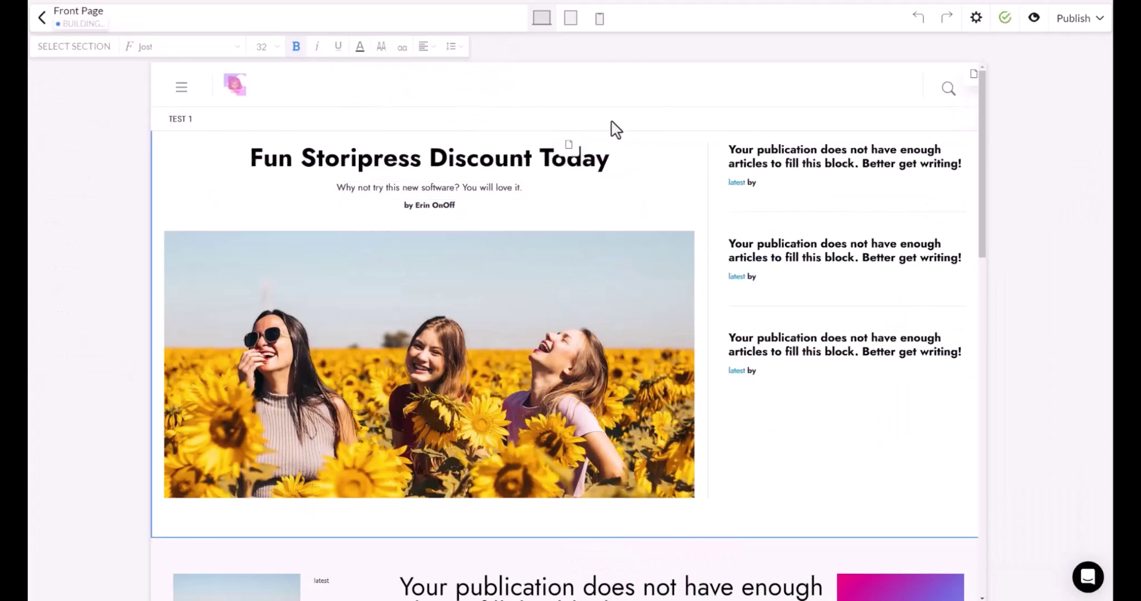
Step: Review the front page design from the header logo to the footer, selecting the "powered by storipress" credit line
scroll(654, 390, down, 15)
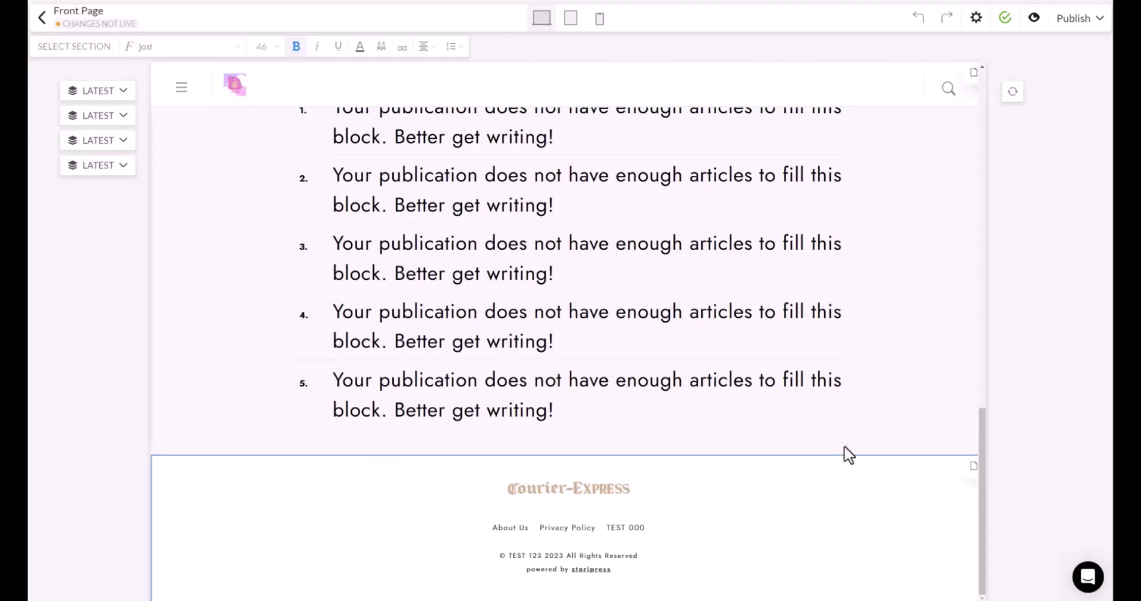
scroll(238, 148, up, 15)
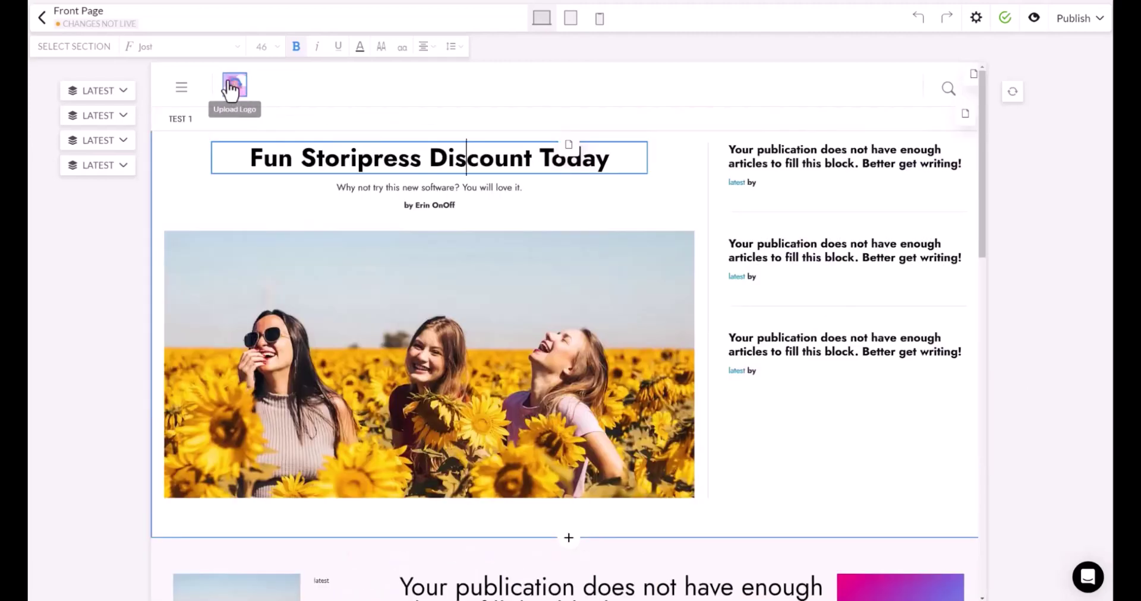
scroll(626, 428, down, 15)
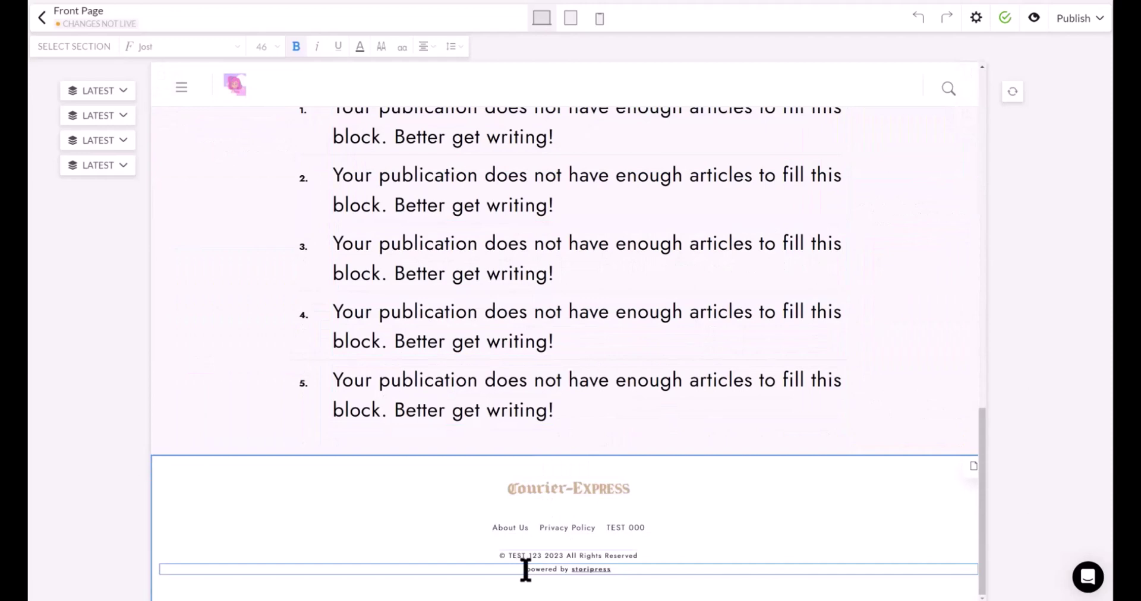
drag(526, 571, 619, 571)
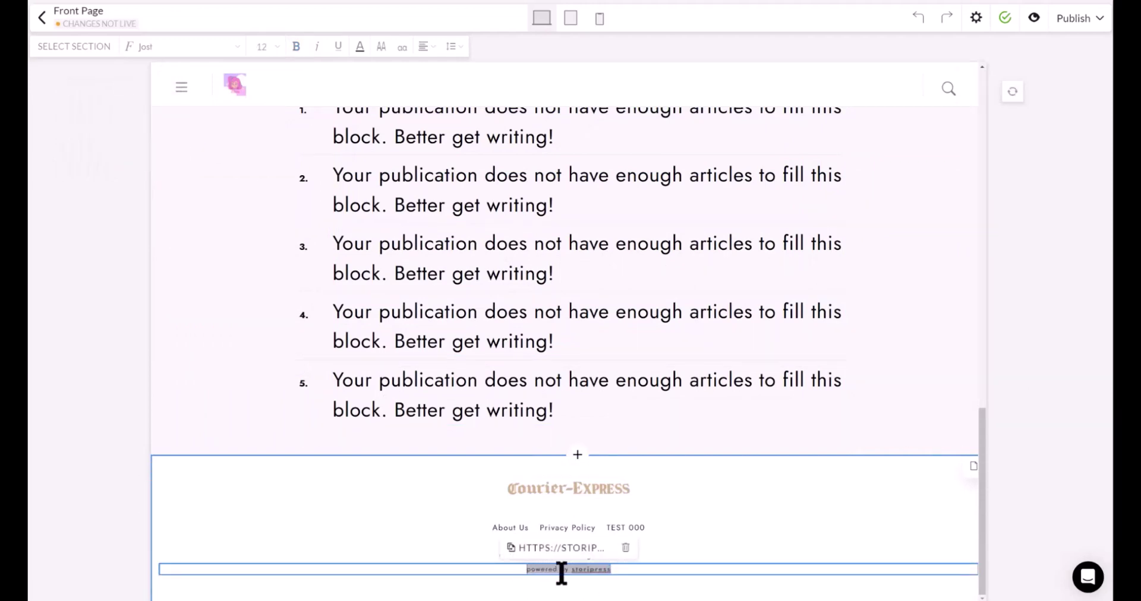
click(593, 570)
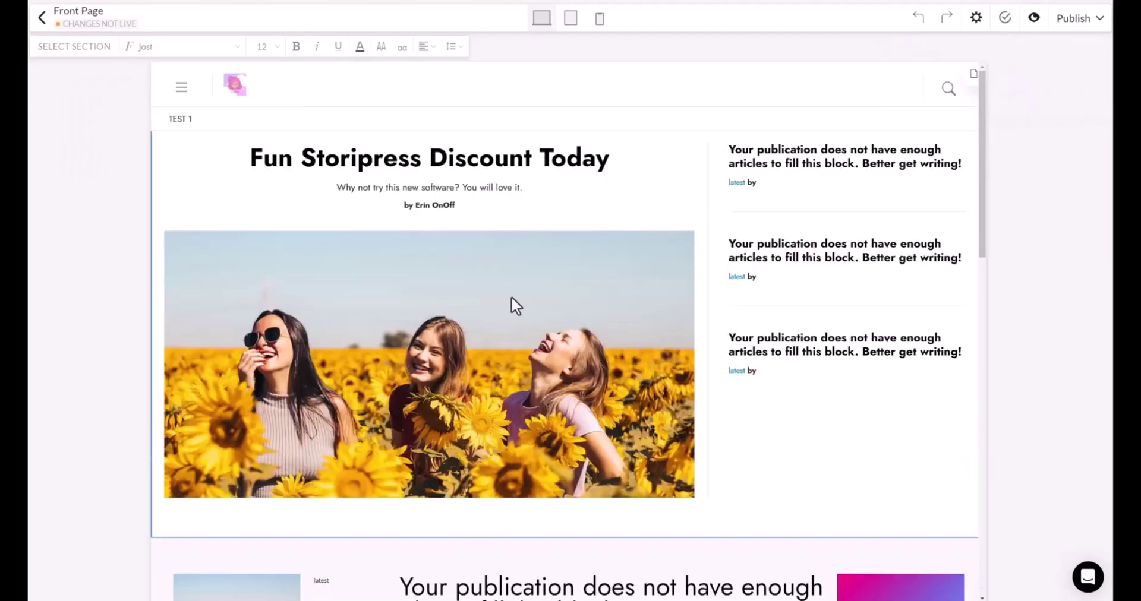
Step: Publish the redesigned front page and check its layout on the live site
click(1078, 24)
click(986, 105)
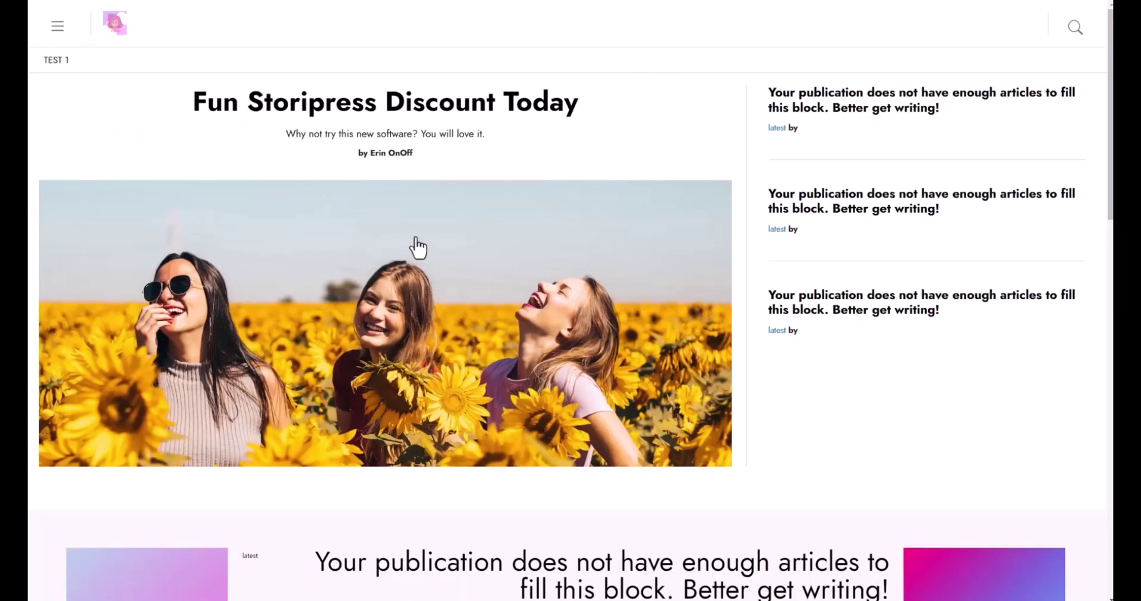
scroll(998, 192, down, 2)
scroll(998, 196, up, 2)
scroll(832, 348, down, 5)
scroll(756, 359, up, 5)
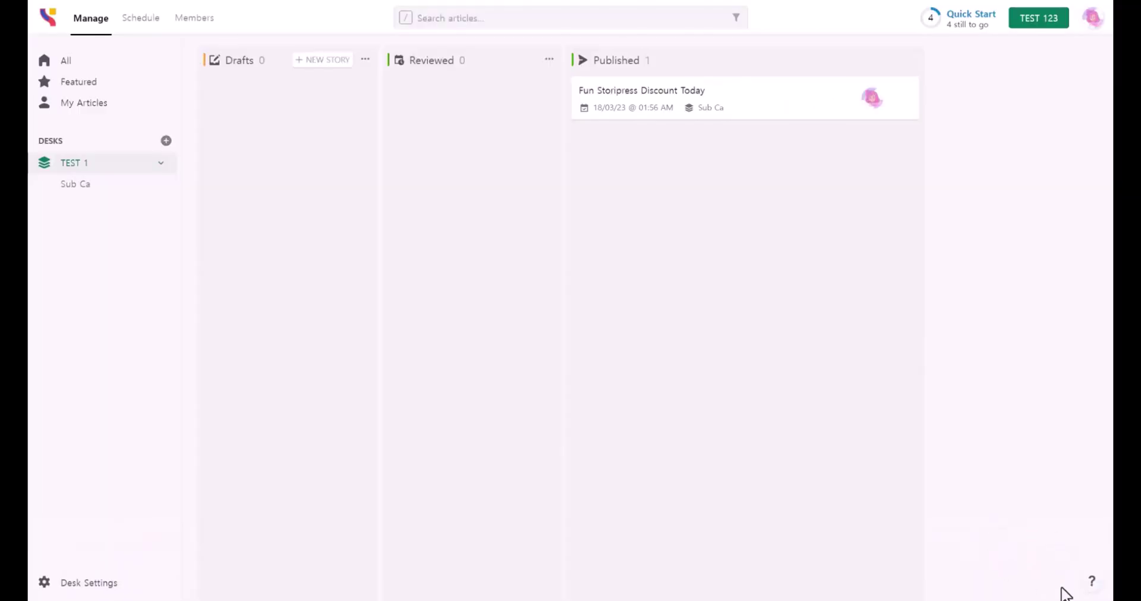
Step: Search the help articles for "sitemap" and read "Submitting your Sitemap", highlighting the sitemap-index.xml path
click(1092, 583)
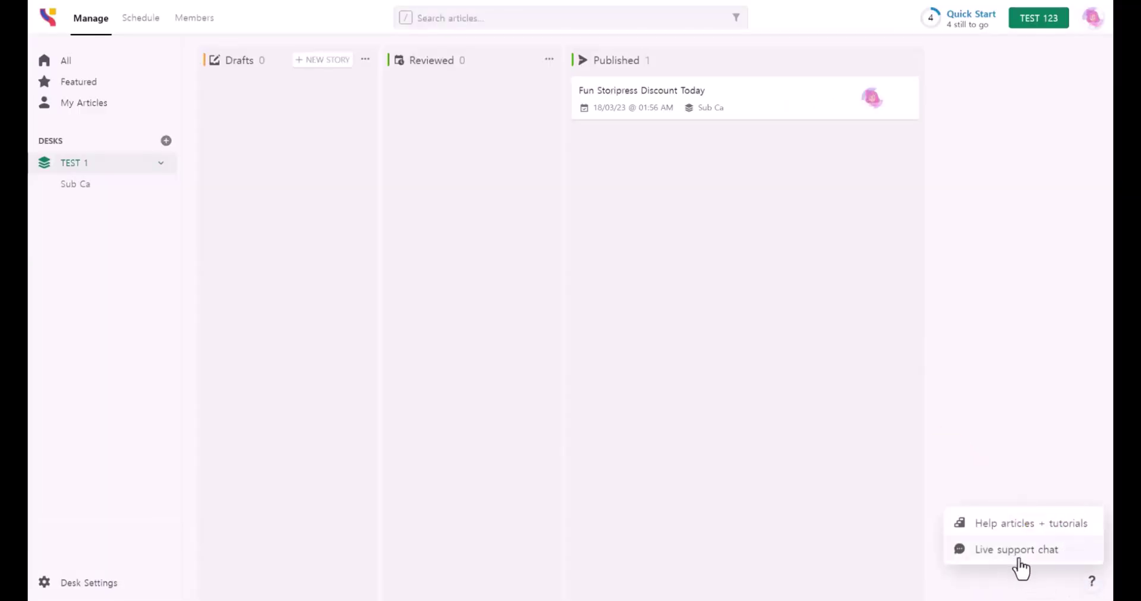
click(989, 527)
click(459, 121)
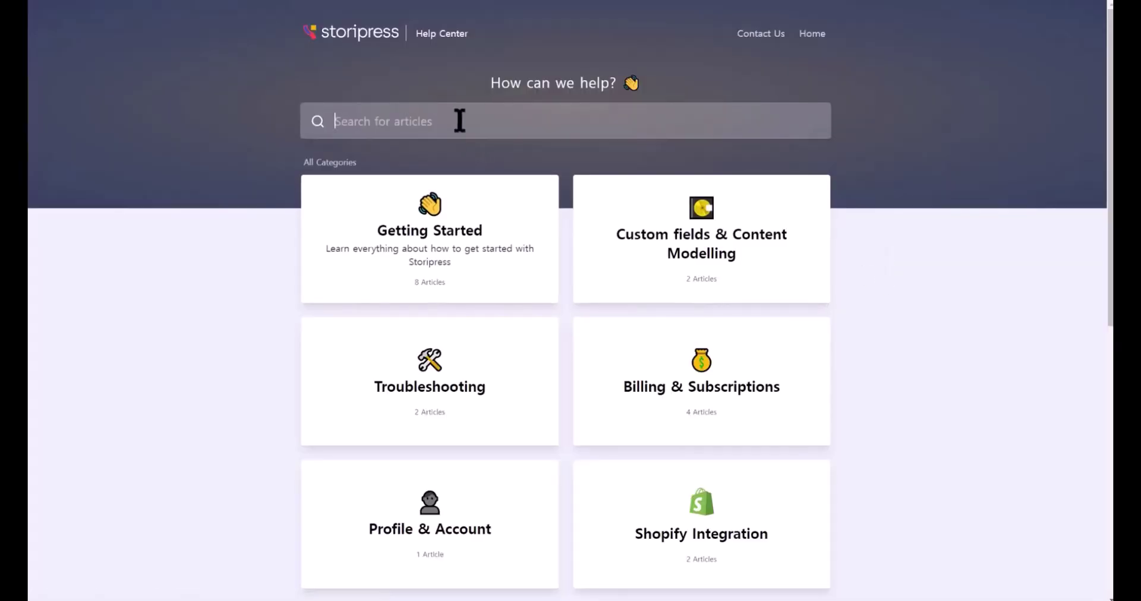
text(sitemap)
click(662, 206)
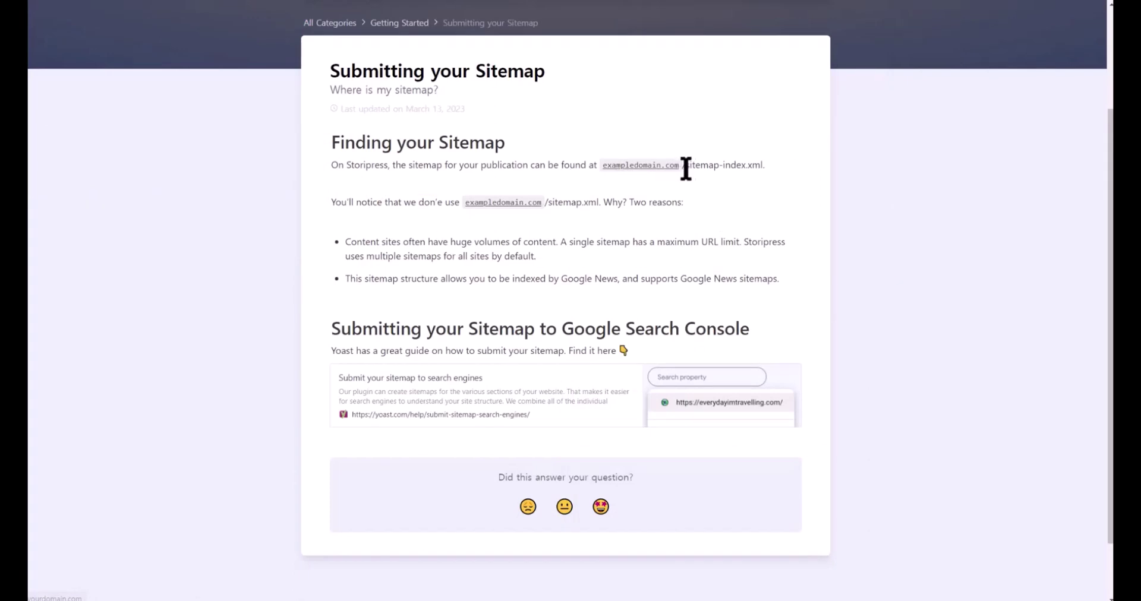
drag(766, 166, 690, 167)
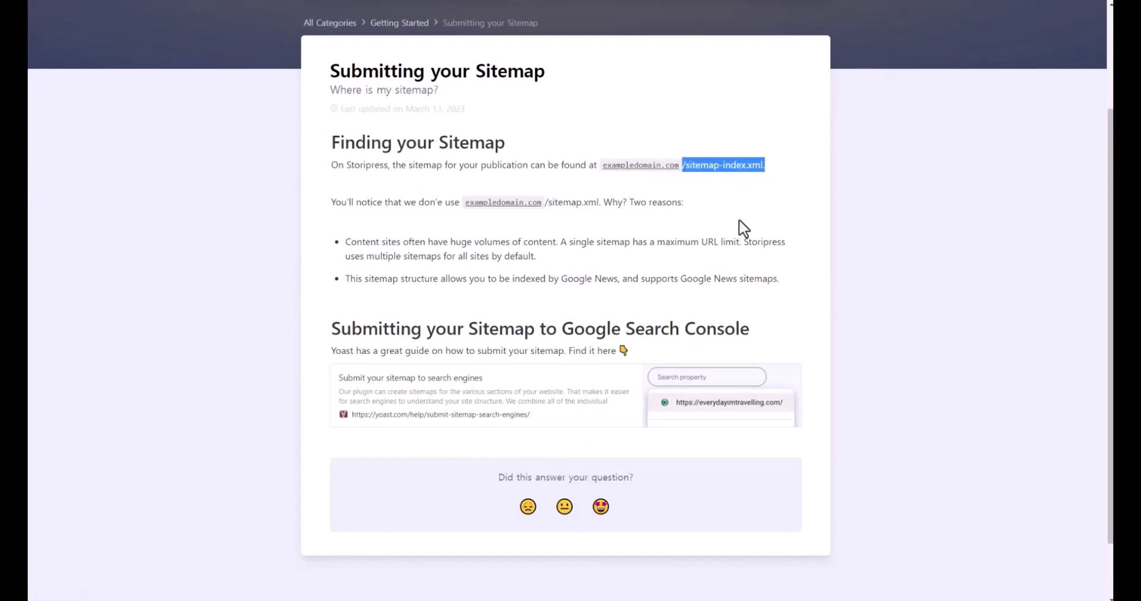
key(alt+Left)
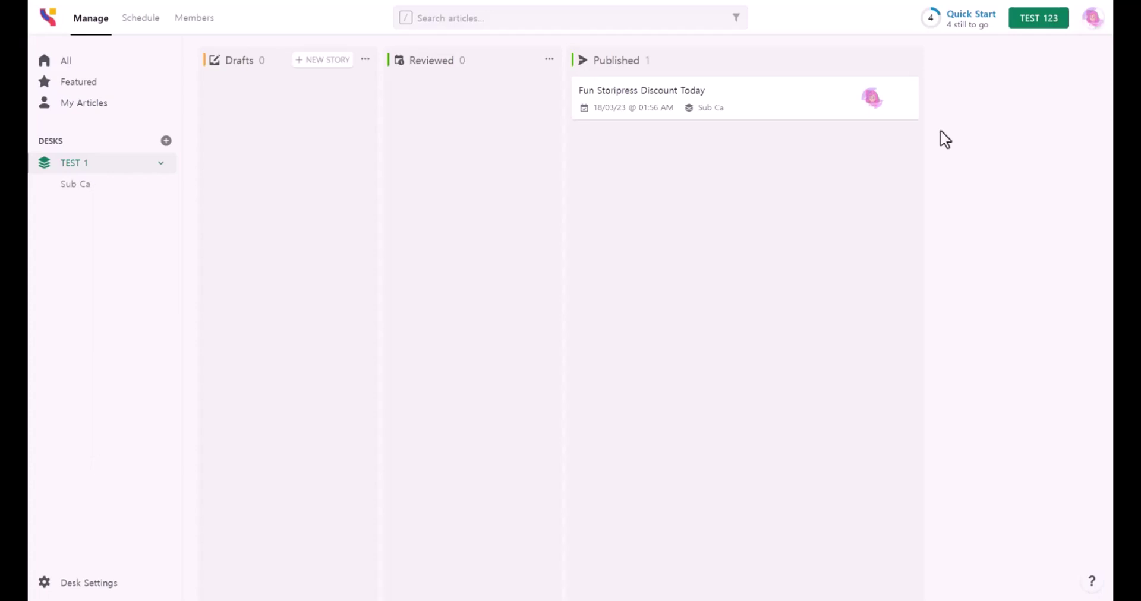
Step: Switch to the Storipress deal on AppSumo and compare the three license tiers' publication limits, the Tier 3 price and the money-back guarantee
click(1093, 17)
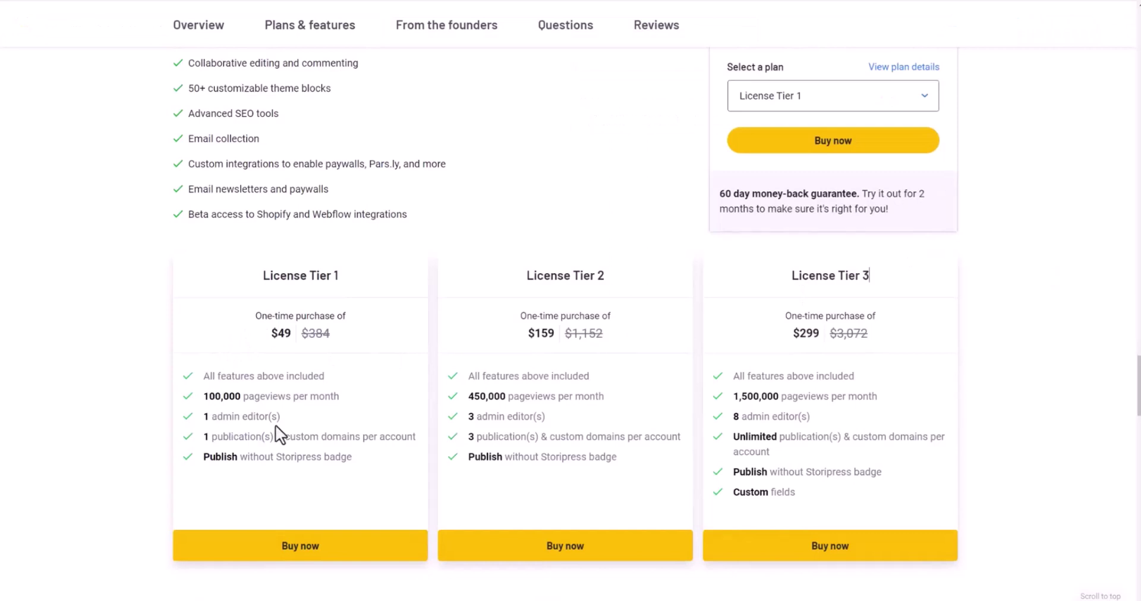
drag(204, 437, 262, 436)
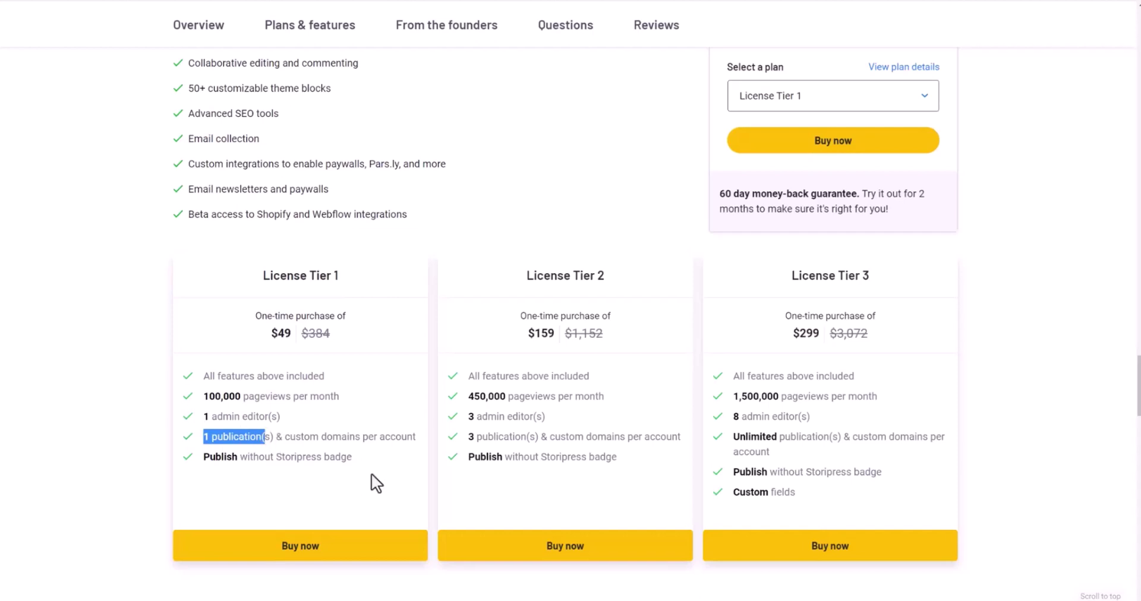
drag(469, 437, 529, 436)
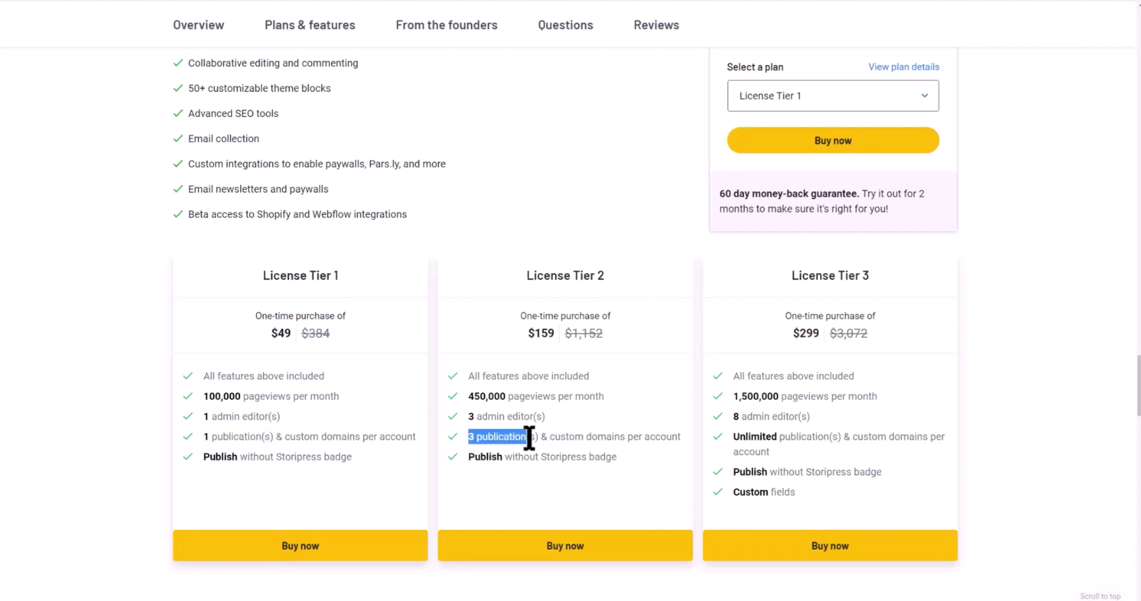
drag(734, 438, 829, 440)
drag(782, 333, 829, 337)
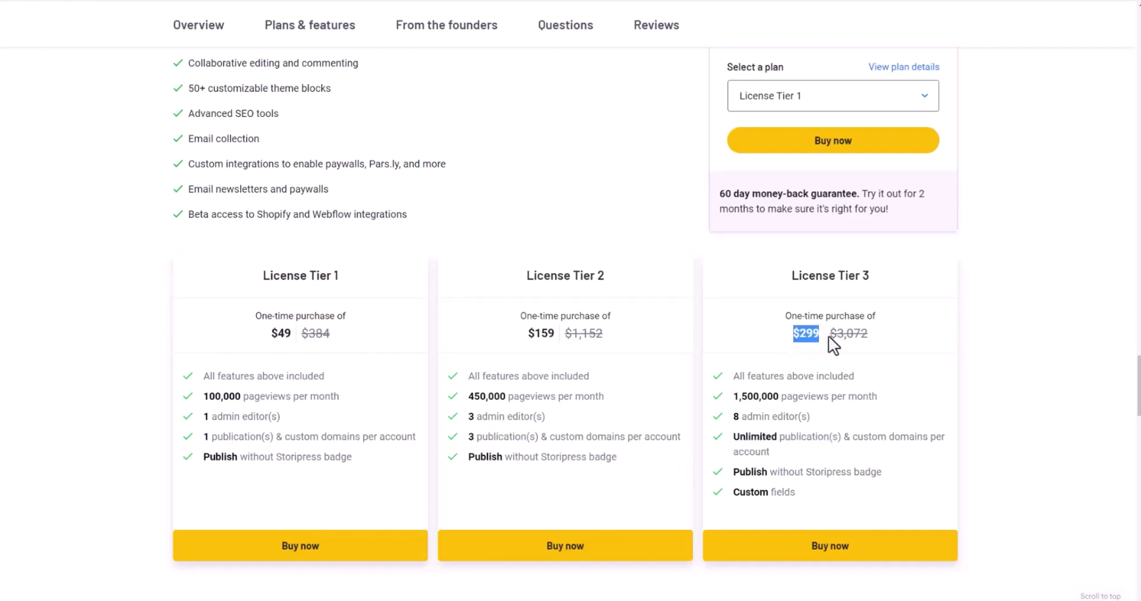
scroll(1003, 334, up, 2)
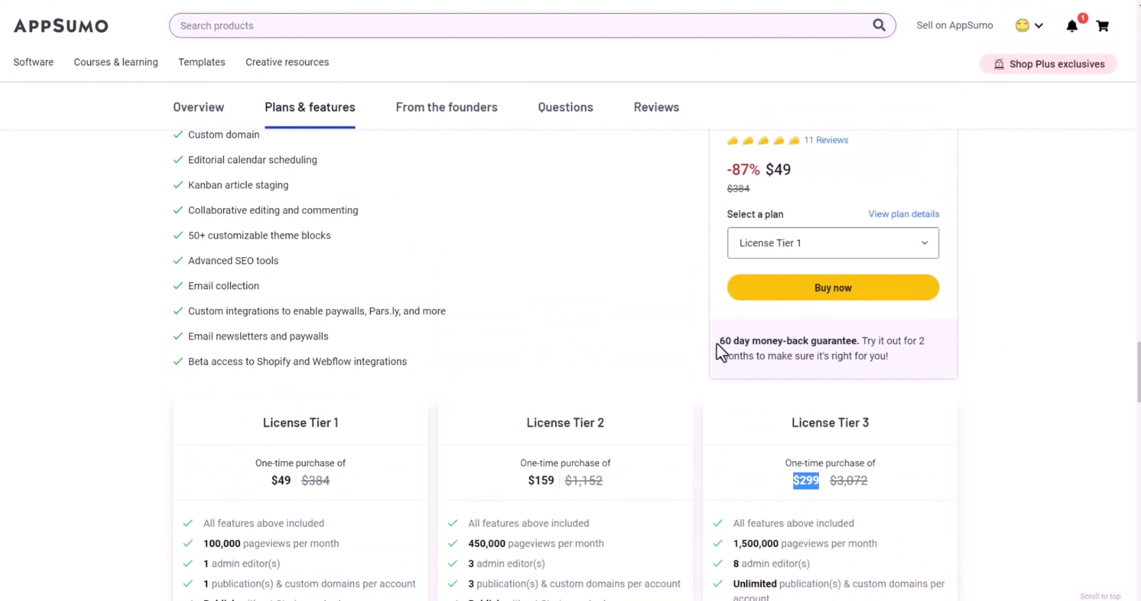
drag(718, 342, 857, 344)
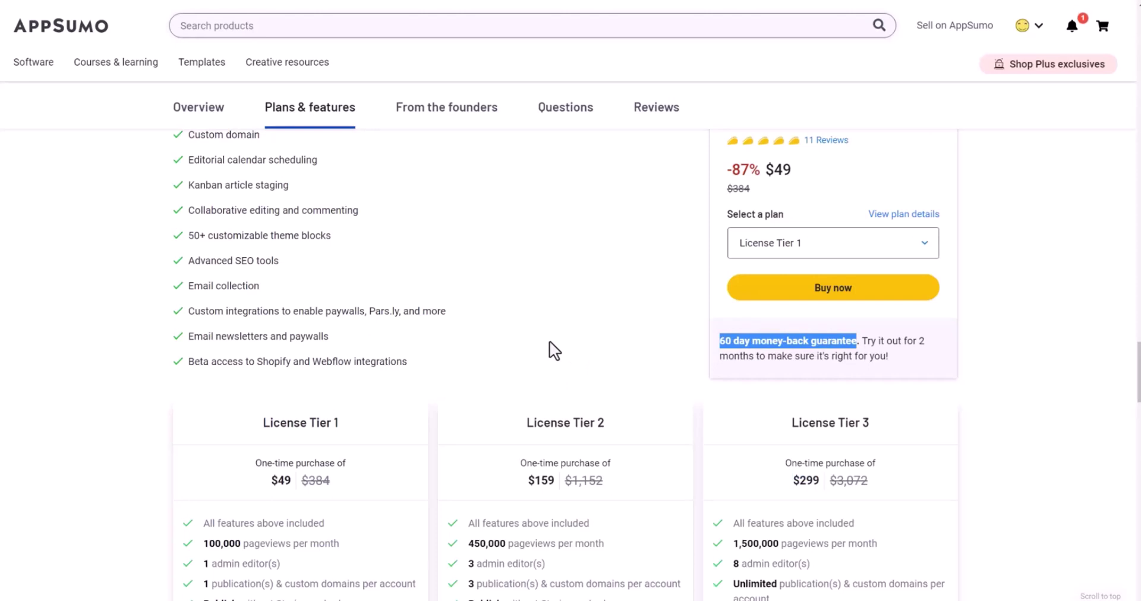
Step: Examine the deal terms and the features included in all plans, highlighting collaborators, storage, newsletter subscribers, custom domain and SEO tools
scroll(549, 340, up, 7)
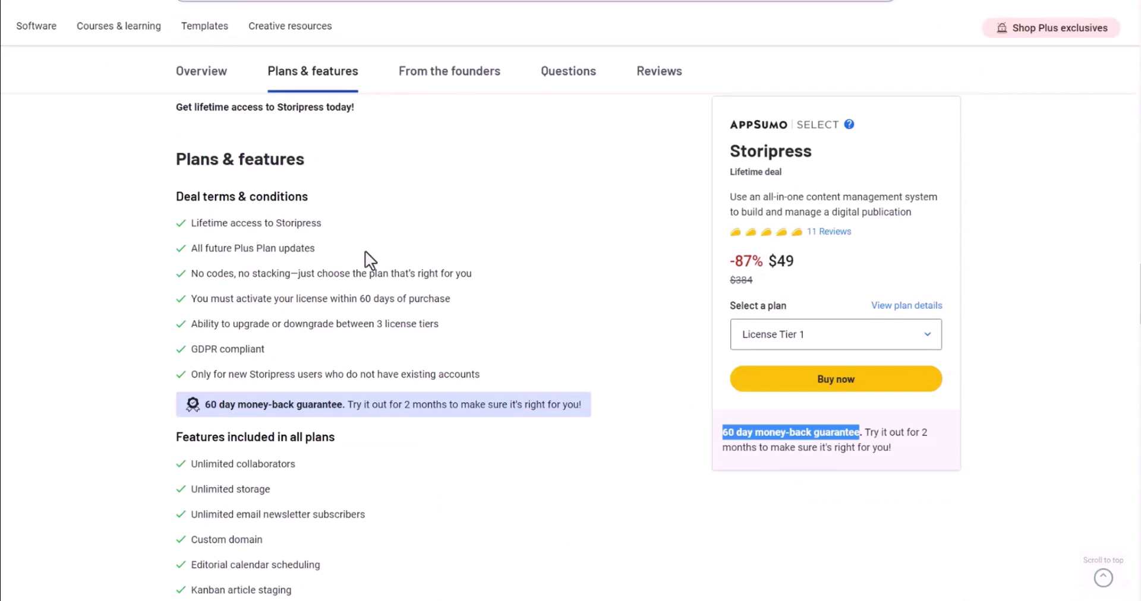
scroll(365, 251, down, 2)
scroll(369, 179, down, 2)
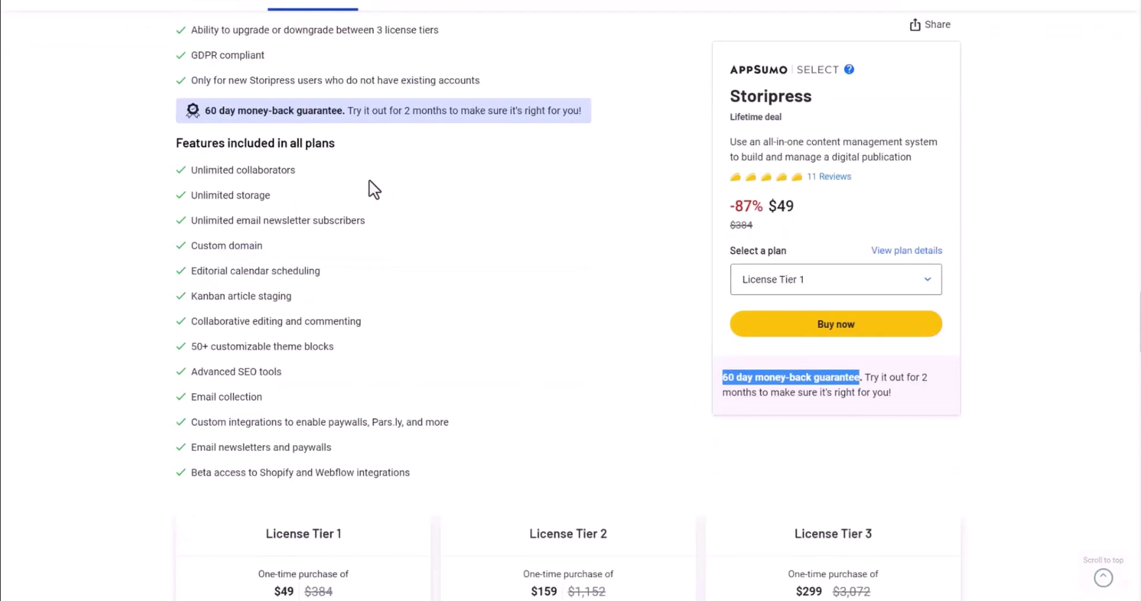
drag(309, 171, 148, 170)
drag(298, 198, 151, 196)
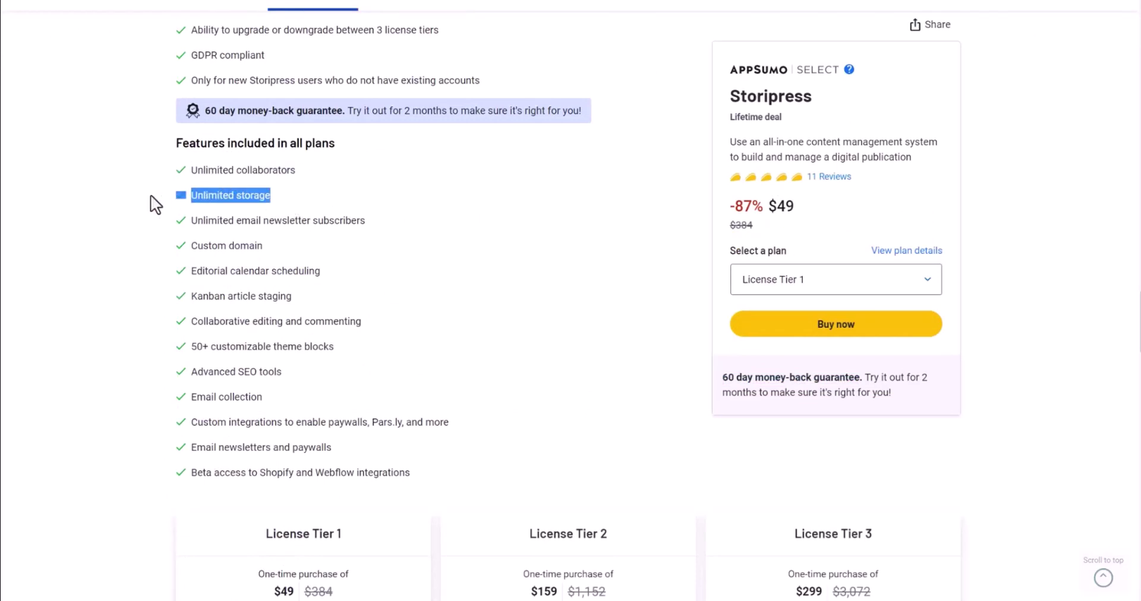
triple_click(354, 221)
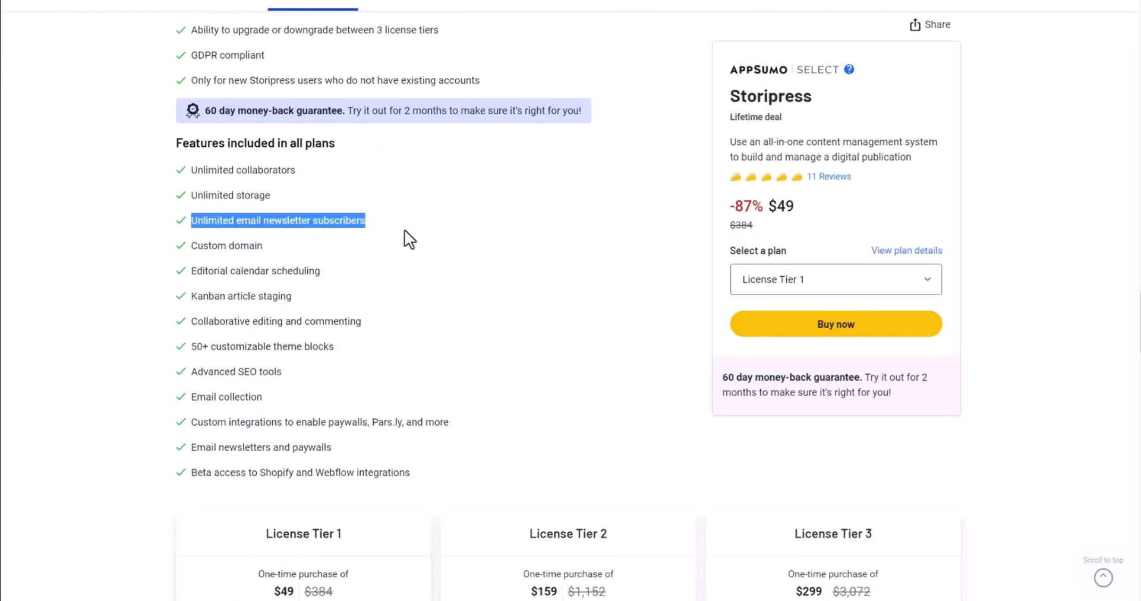
triple_click(422, 239)
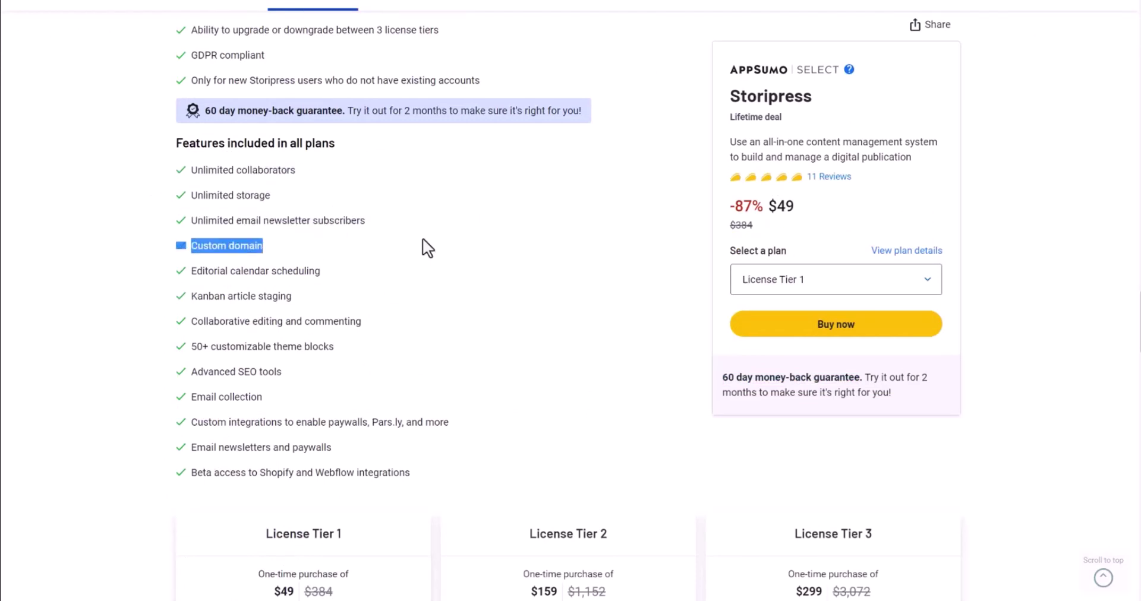
scroll(374, 277, down, 2)
drag(291, 224, 190, 224)
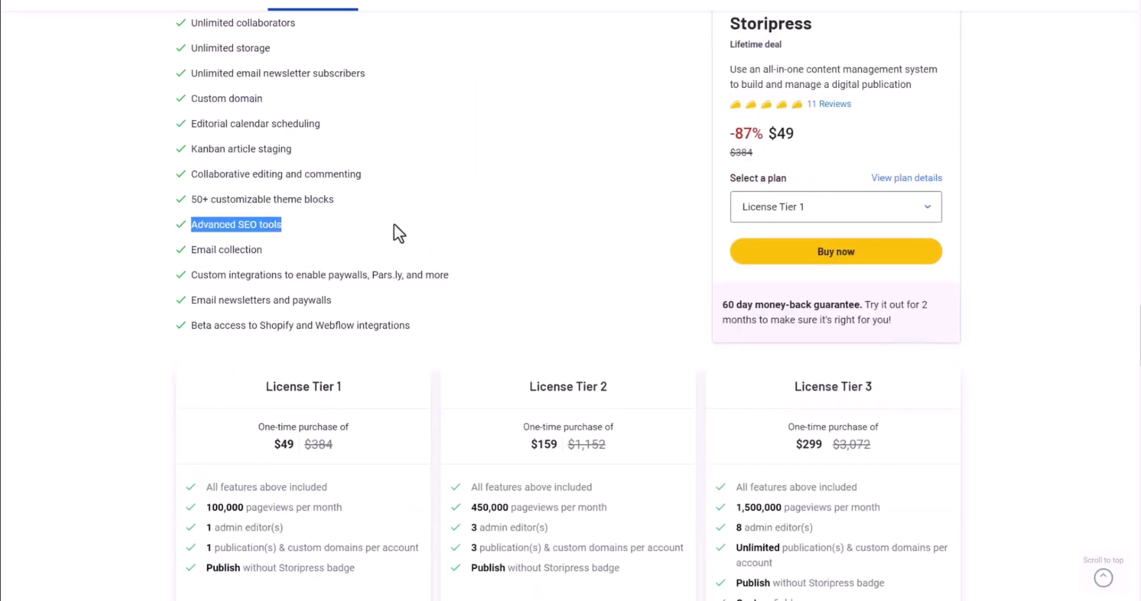
Step: Read through the Storipress customer reviews, highlighting the Tier 3 mention in the "Love Storipress" review
scroll(703, 274, down, 15)
scroll(703, 274, down, 2)
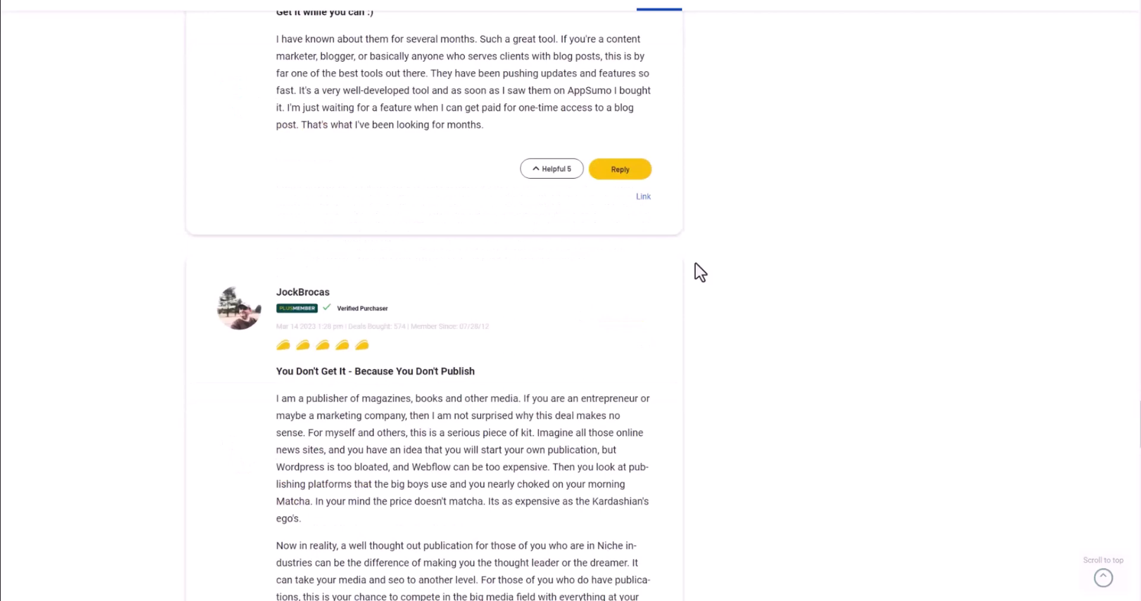
scroll(695, 265, down, 15)
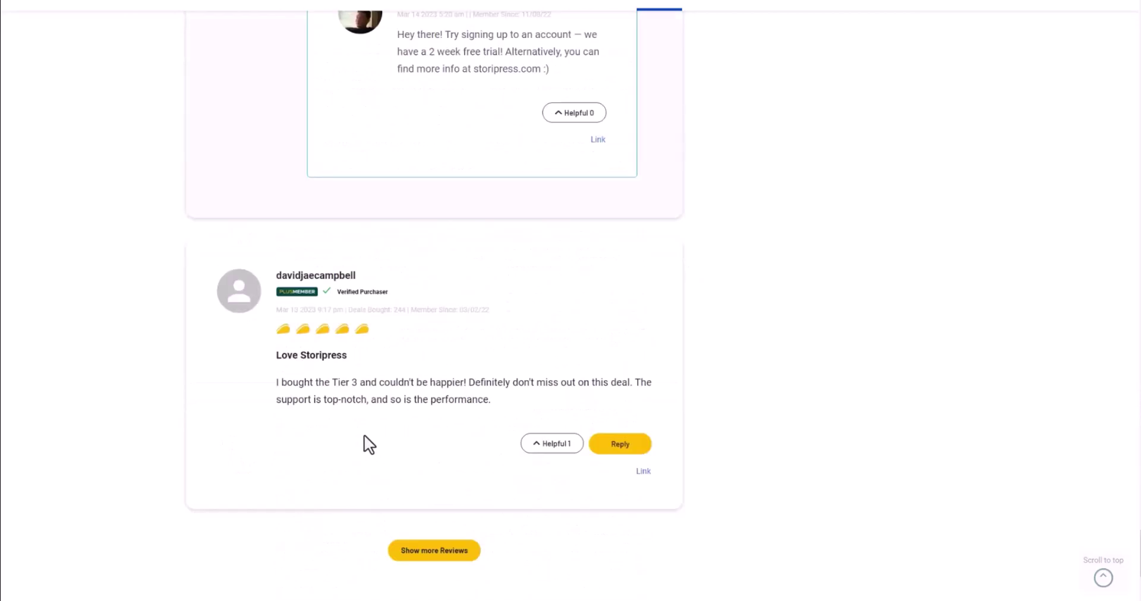
drag(331, 382, 359, 383)
Step: Return to the plan comparison and highlight the full License Tier 3 offer before rechecking the included features
scroll(744, 379, up, 6)
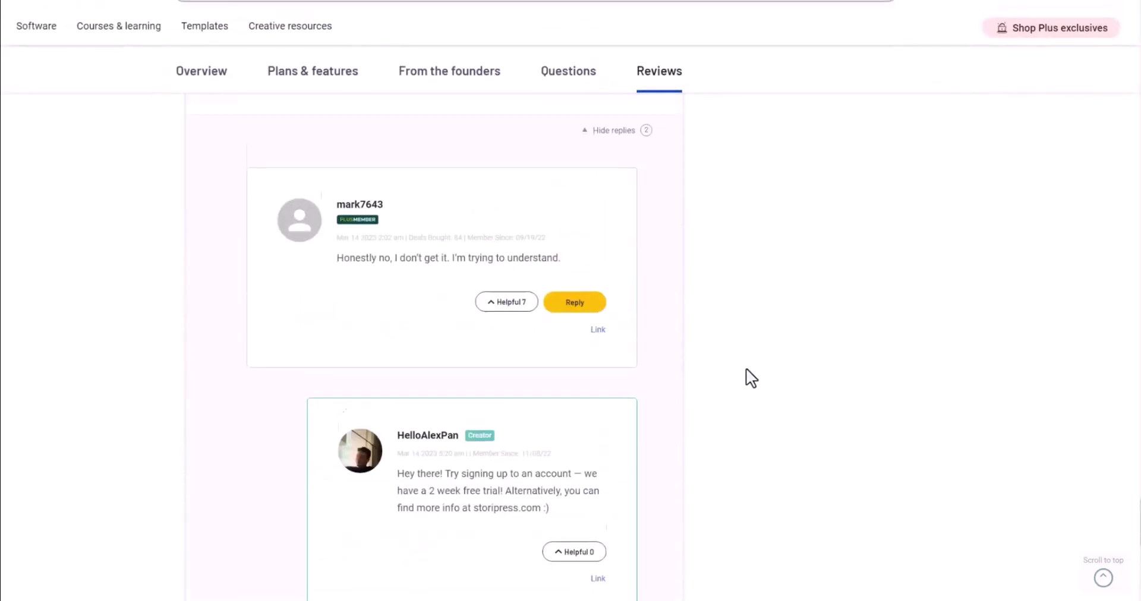
drag(788, 220, 831, 420)
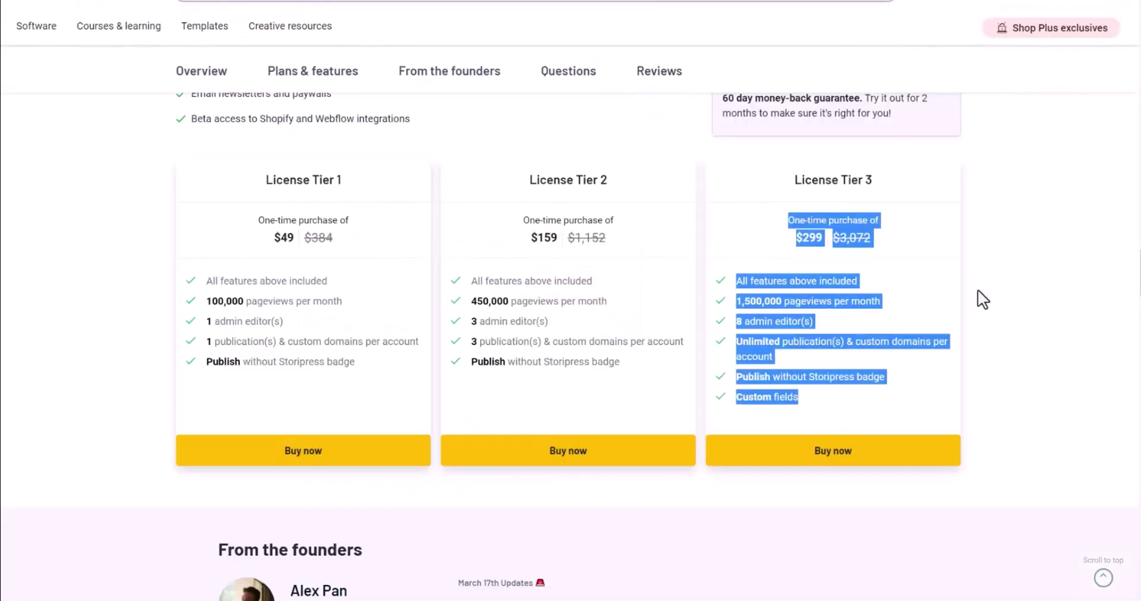
scroll(989, 294, up, 10)
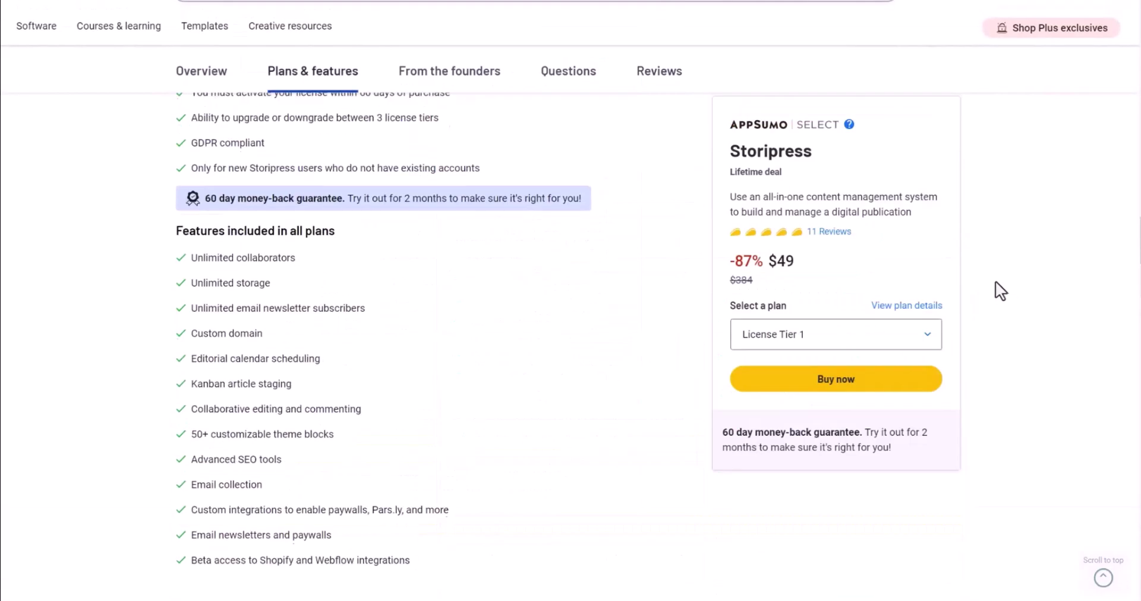